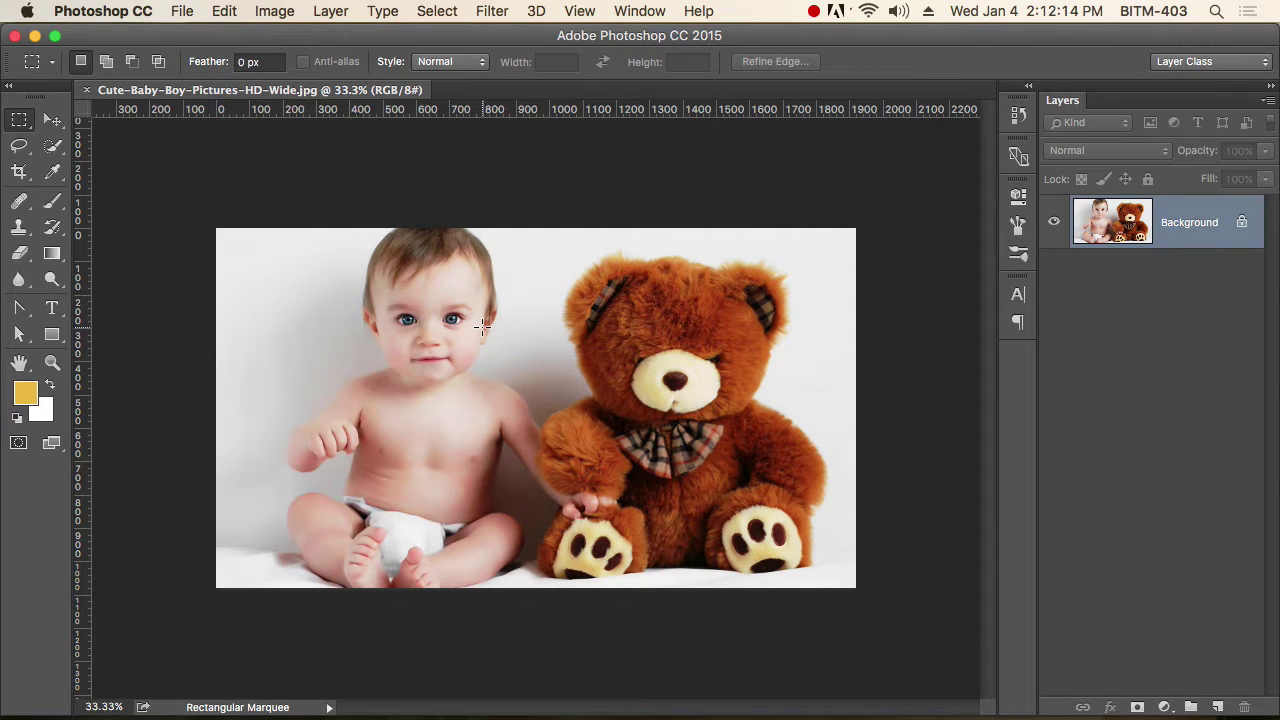
- Zoom in on the baby's face to about 58%
left_click_drag(410, 316, 669, 386)
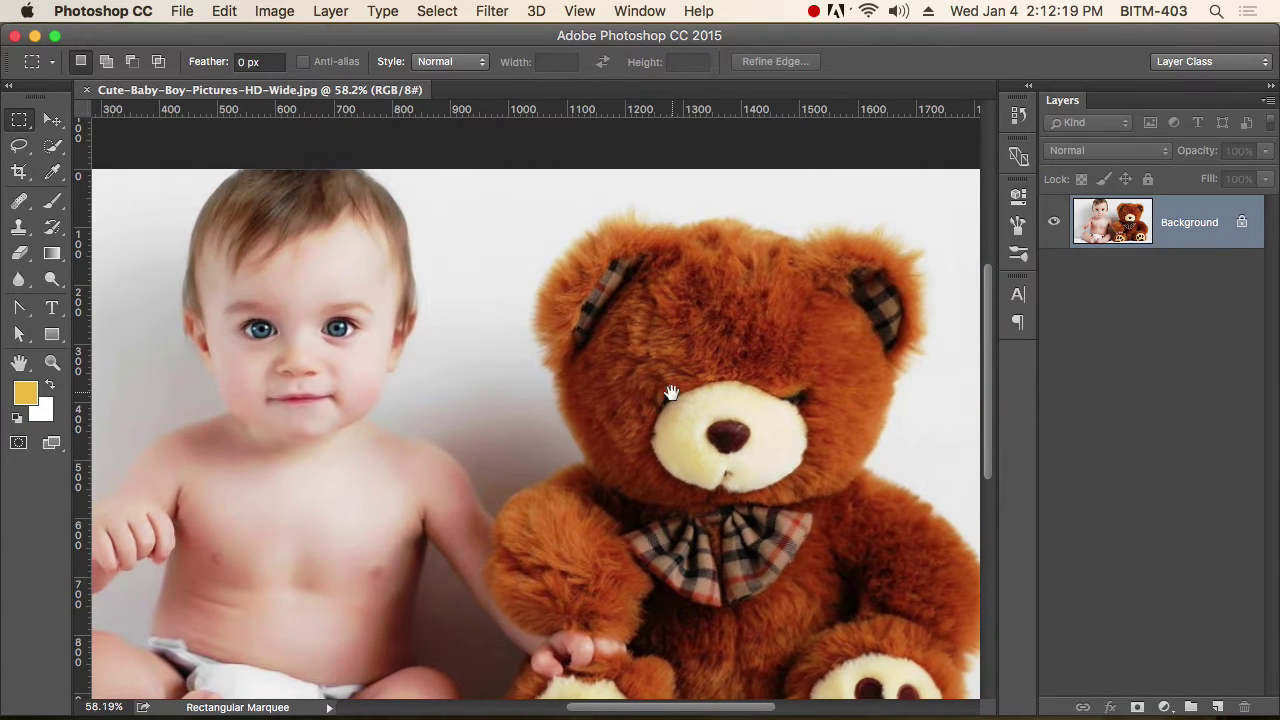
- Select the Clone Stamp tool with a 100 px brush and try stamping without a source
left_click(22, 230)
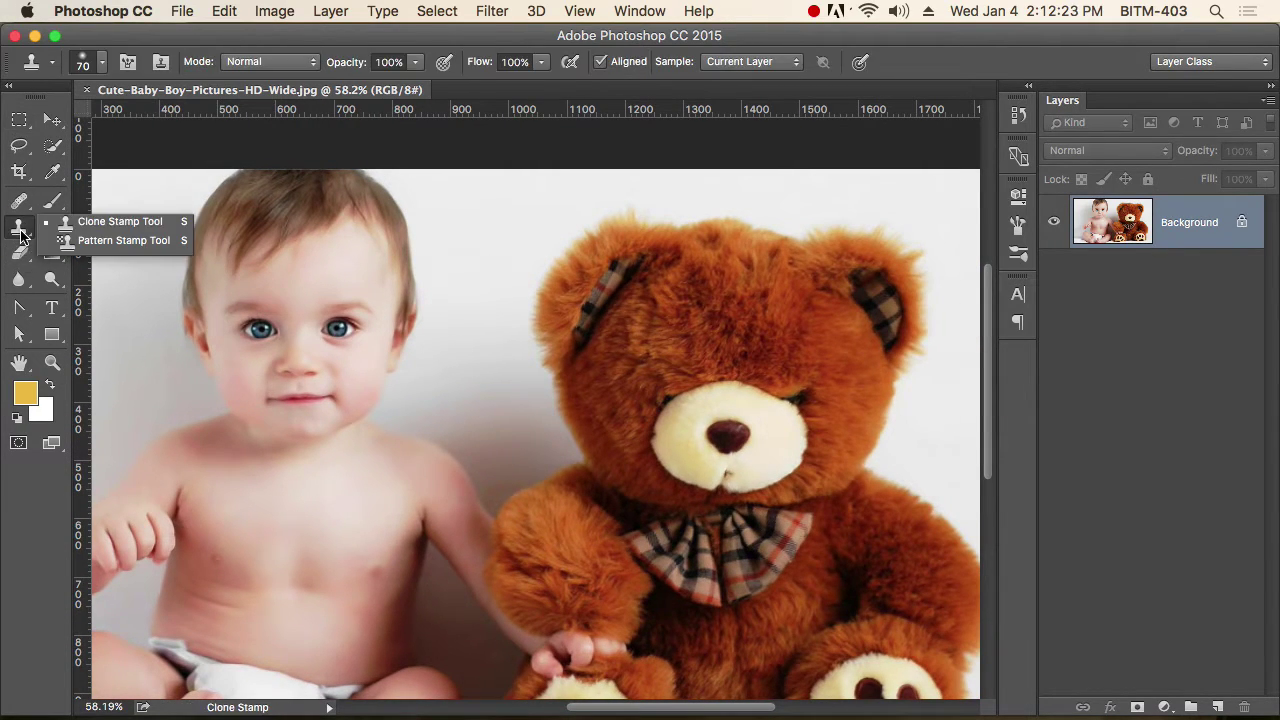
left_click(134, 222)
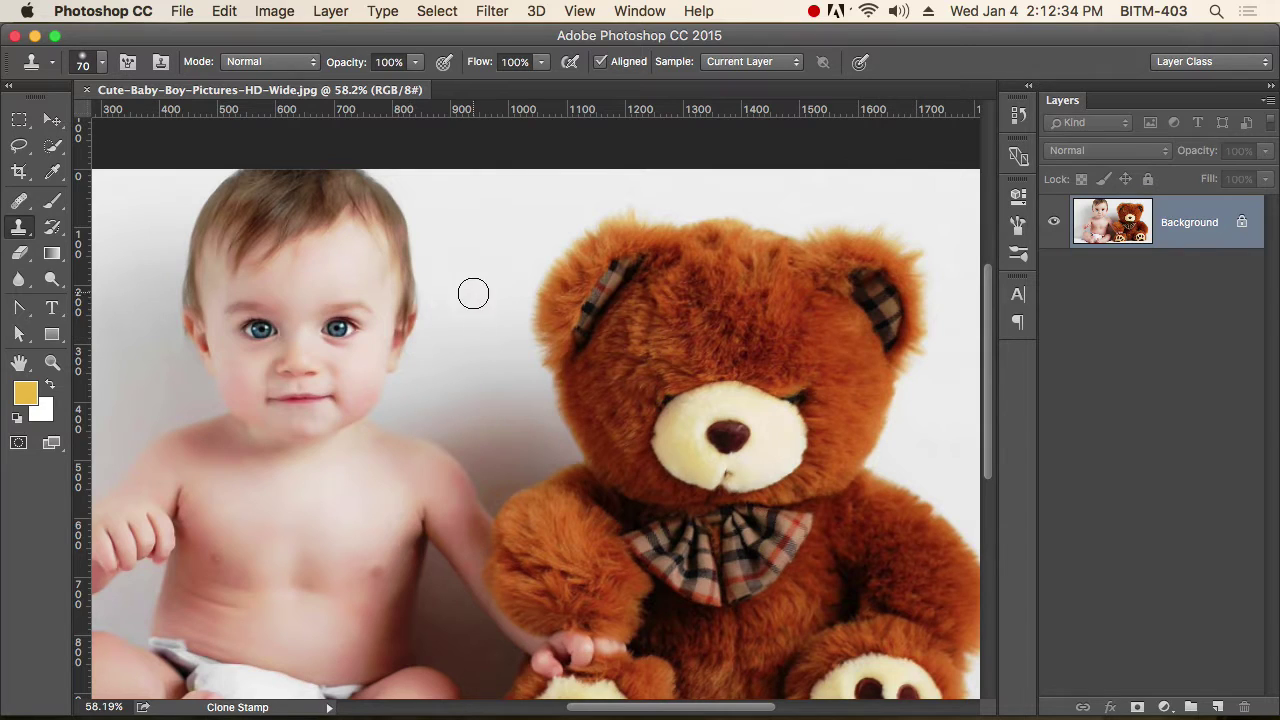
key("bracketright")
key("bracketright")
key("bracketright")
left_click(485, 321)
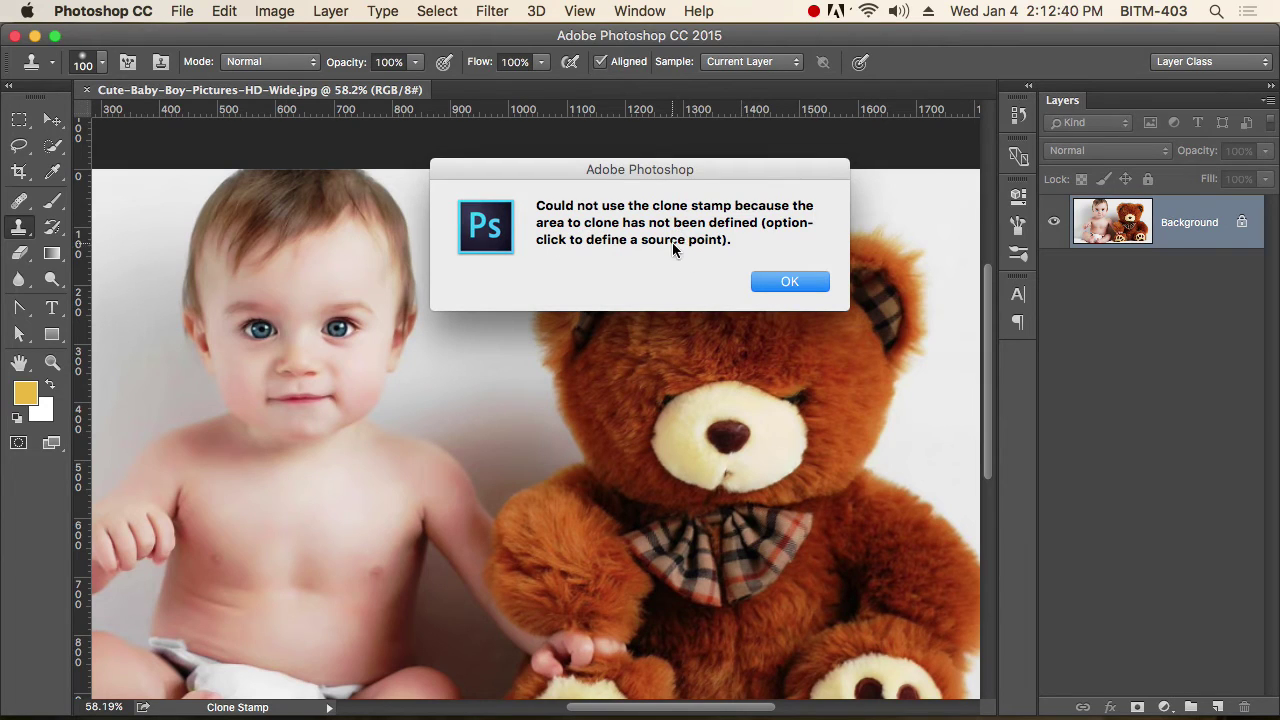
- Dismiss the alert, sample the baby's left eye as clone source, and enlarge the brush
left_click(789, 281)
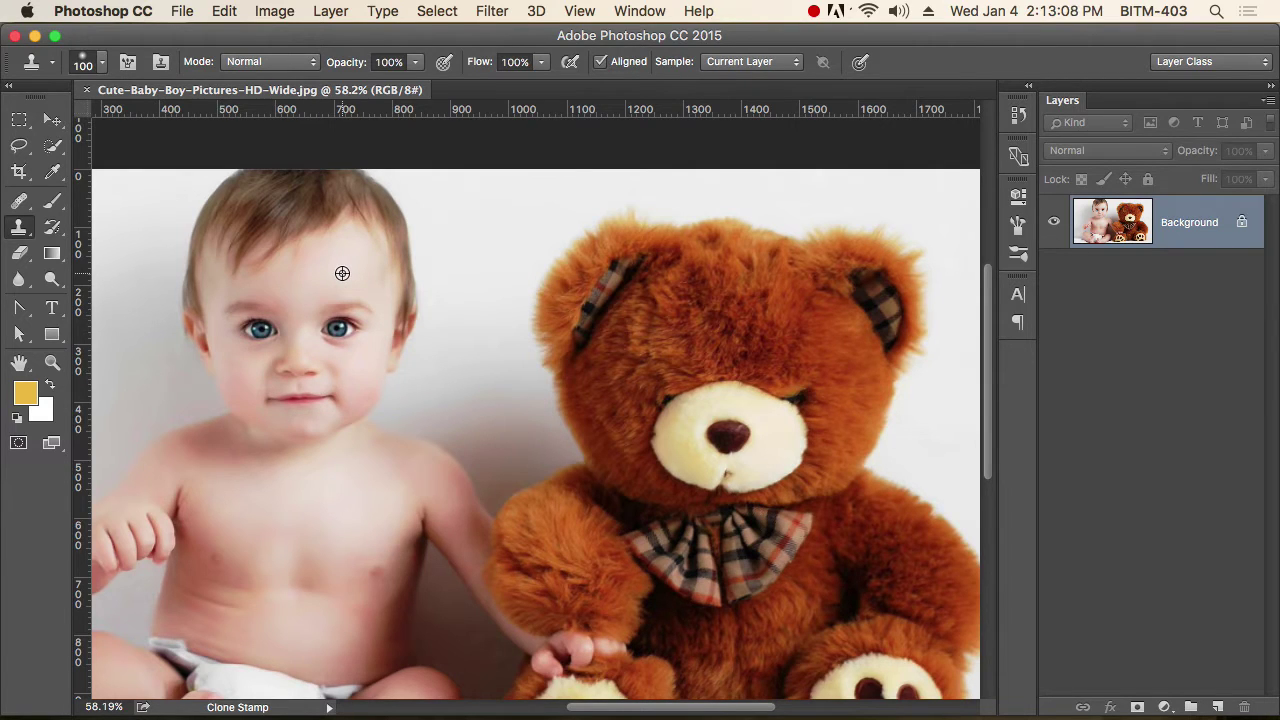
left_click(259, 329, "alt")
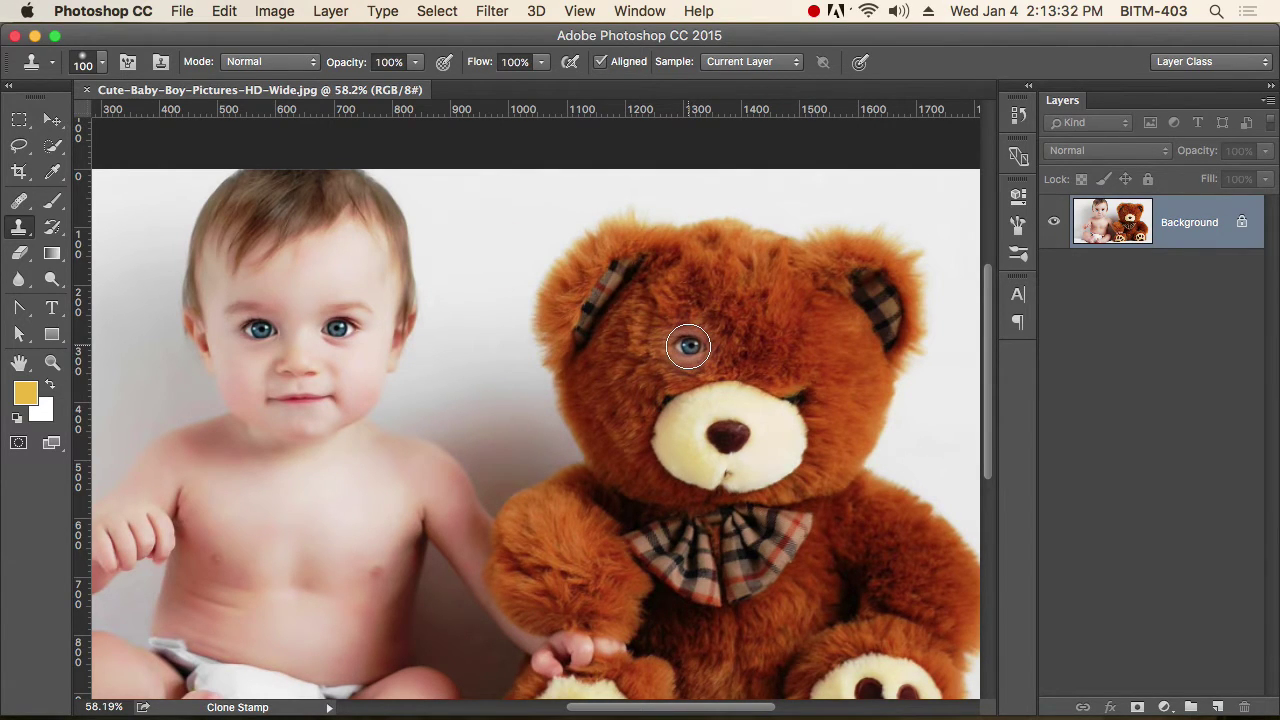
key("]")
key("]")
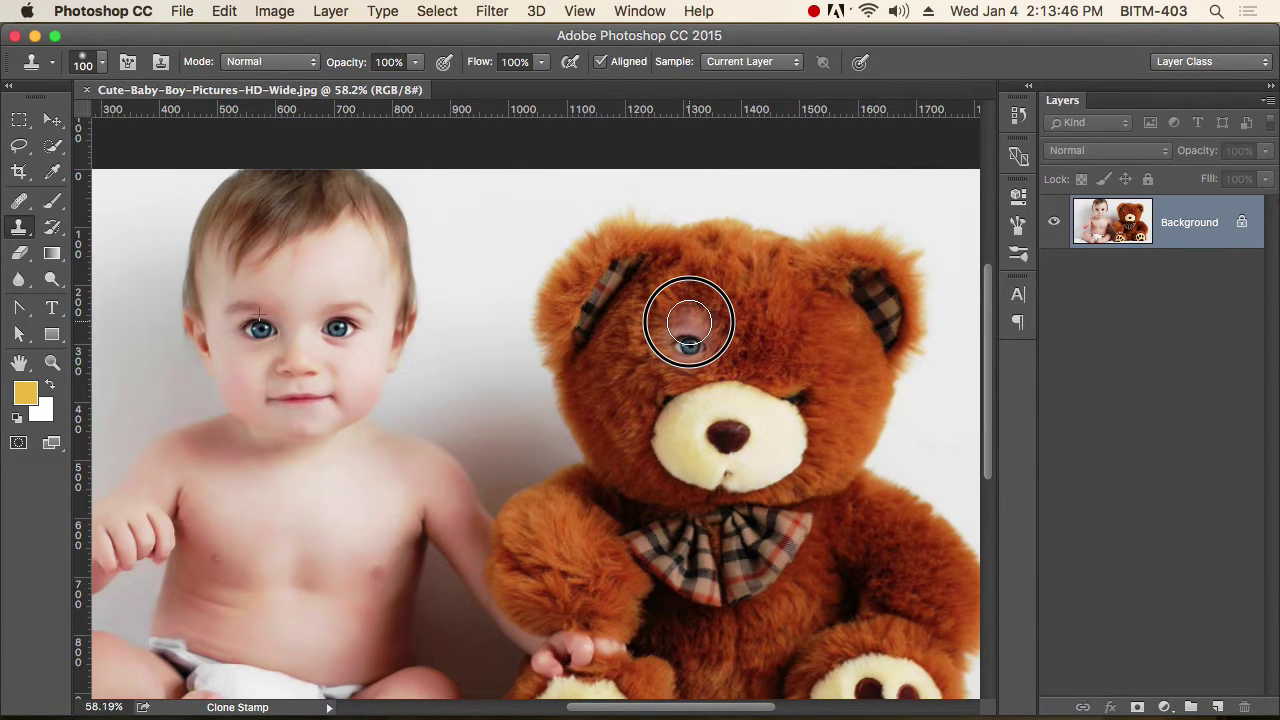
- Clone the baby's eyes onto the bear's face, undoing the stray patch on its cheek
mouse_move(674, 344)
left_mouse_down()
mouse_move(794, 337)
mouse_move(757, 323)
mouse_move(676, 326)
mouse_move(659, 340)
mouse_move(790, 348)
mouse_move(734, 334)
mouse_move(583, 400)
left_mouse_up()
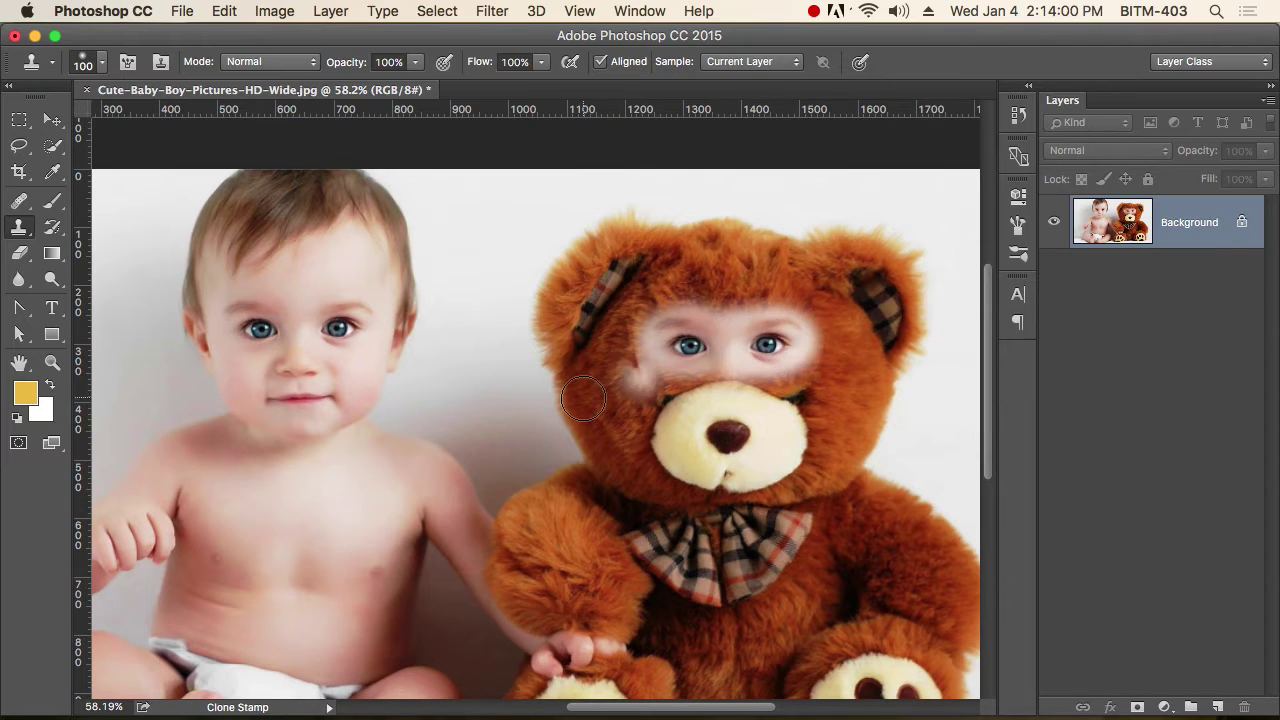
key("super+z")
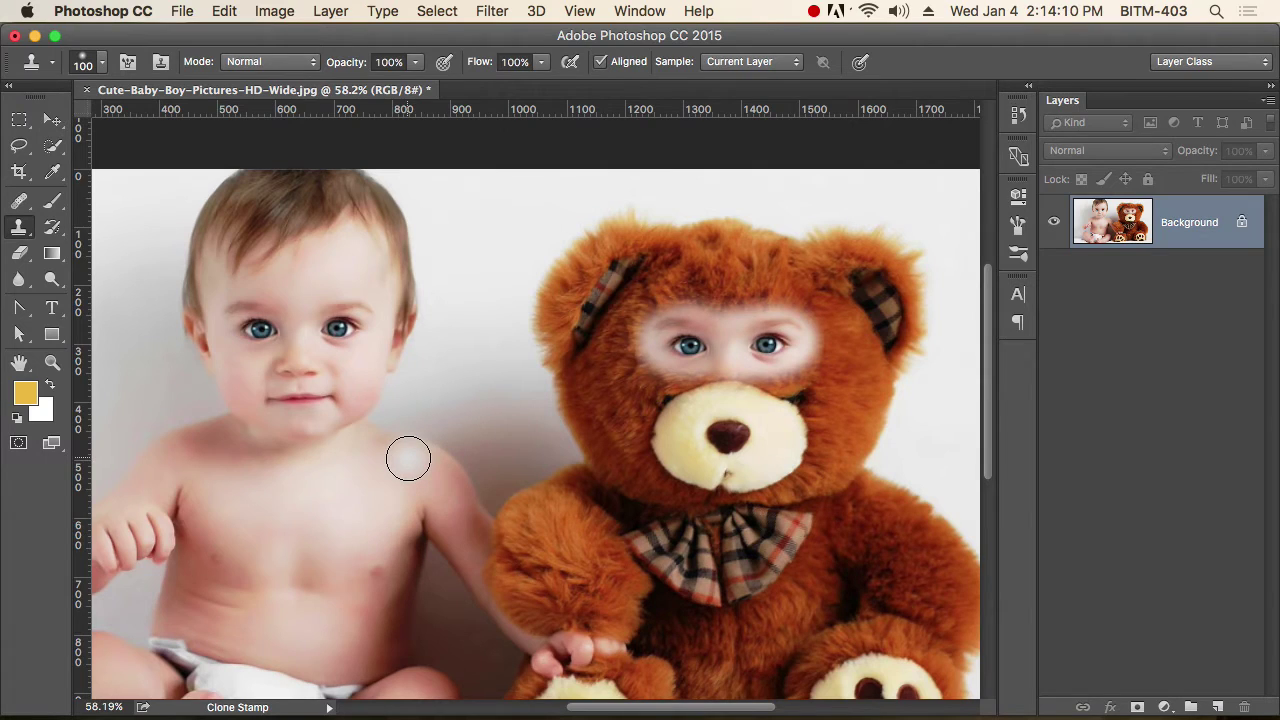
- Sample the baby's mouth and clone it onto the teddy bear's snout
left_click(298, 400, "alt")
mouse_move(729, 471)
left_mouse_down()
mouse_move(714, 449)
mouse_move(708, 473)
mouse_move(749, 464)
mouse_move(715, 457)
mouse_move(729, 470)
mouse_move(737, 457)
left_mouse_up()
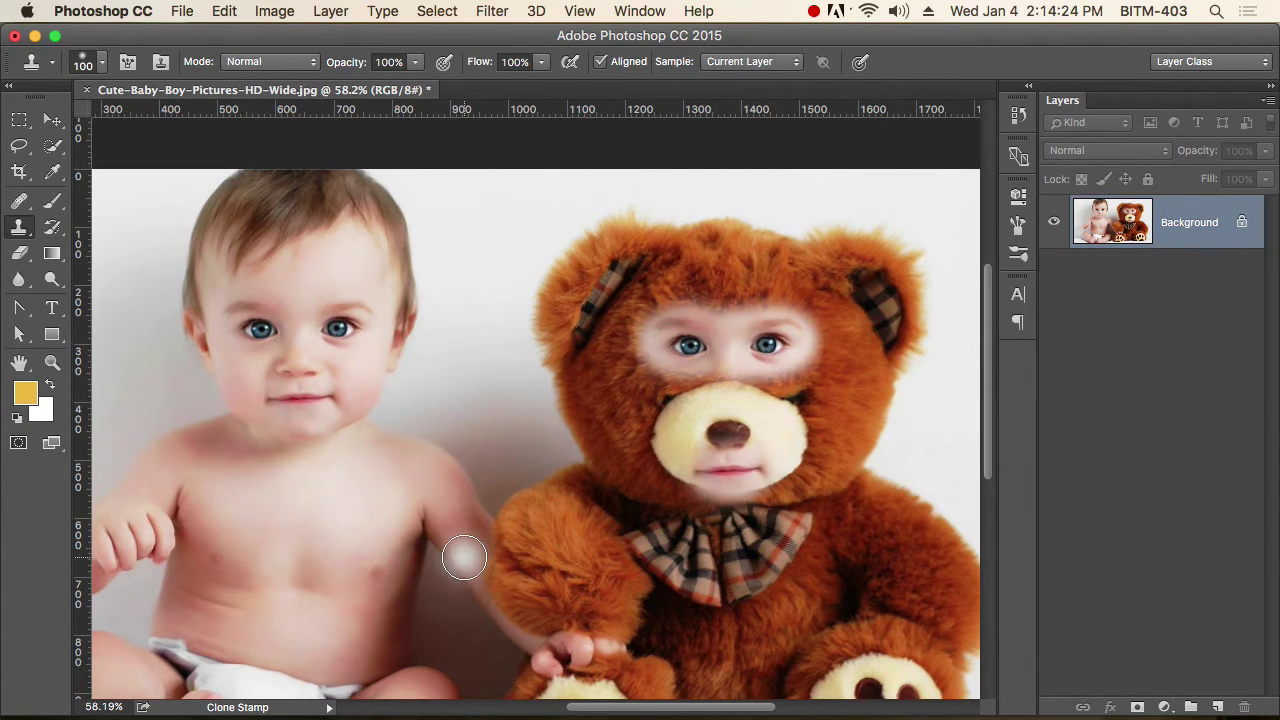
key("m")
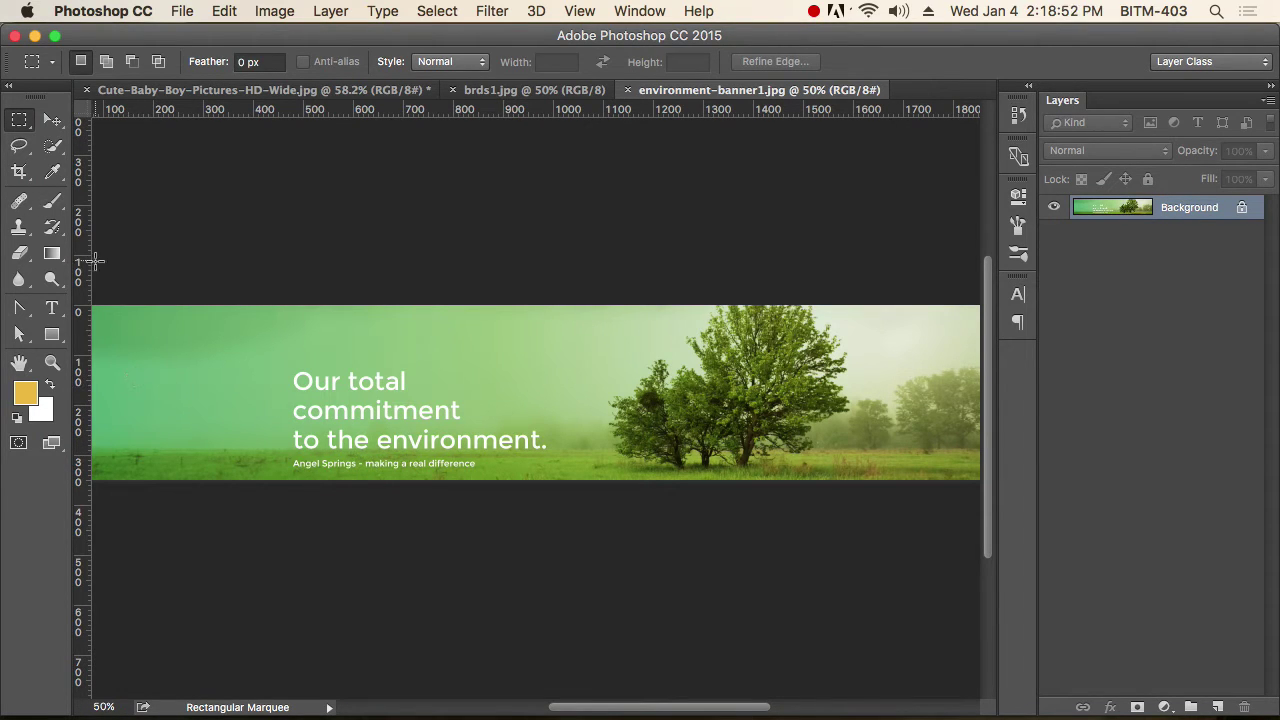
- Sample the tree and paint a copy of it onto the banner's left end
left_click(20, 229)
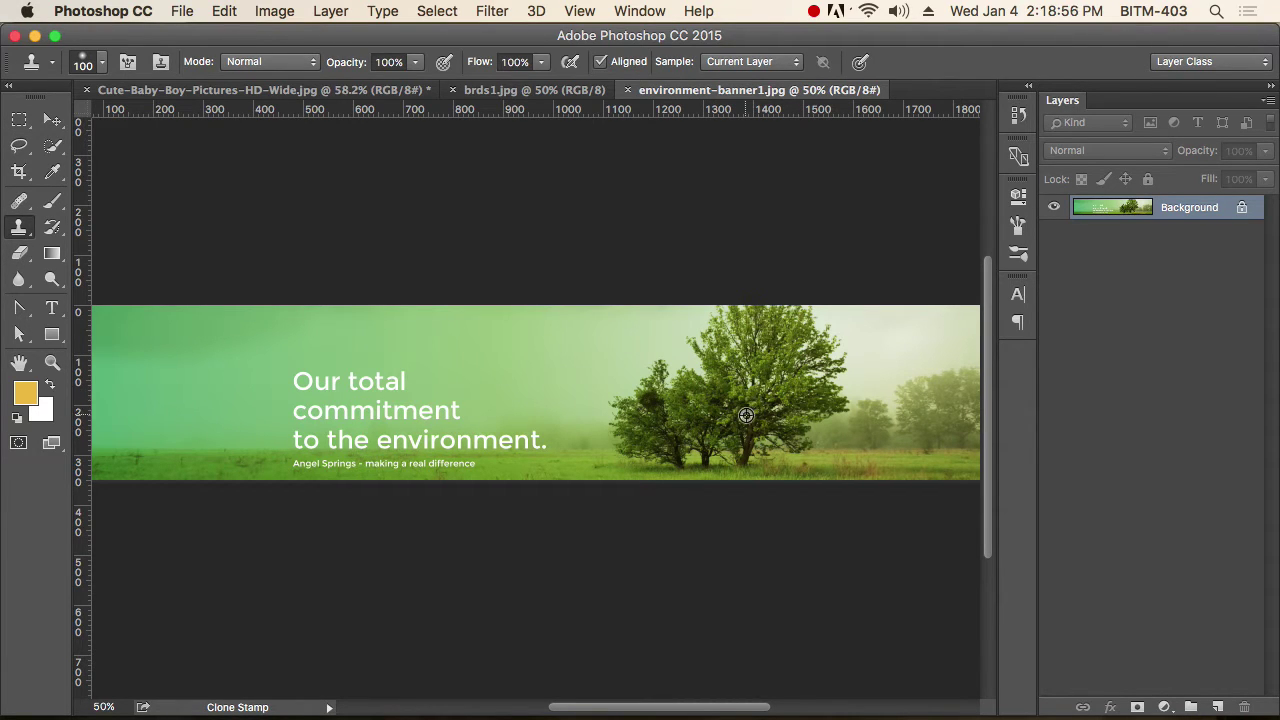
left_click(655, 430, "alt")
scroll(634, 443, "left", 3)
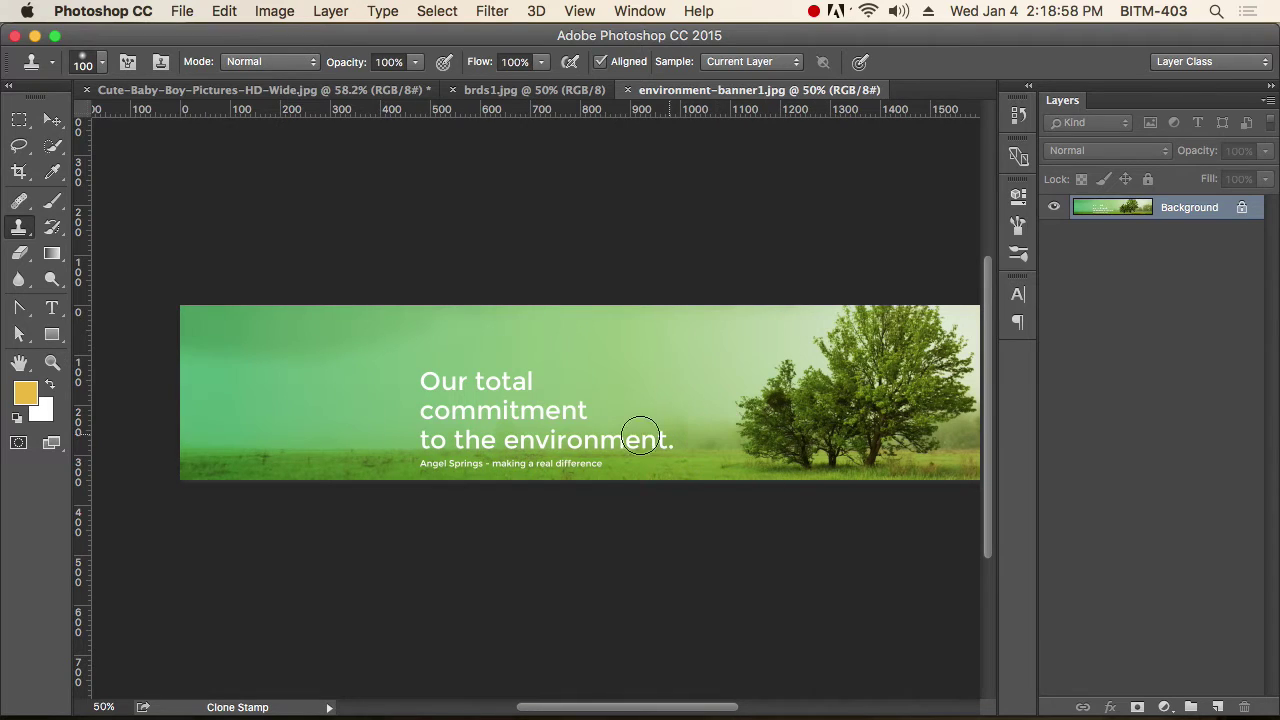
mouse_move(311, 415)
left_mouse_down()
mouse_move(318, 378)
mouse_move(332, 395)
mouse_move(321, 472)
mouse_move(311, 444)
mouse_move(292, 451)
mouse_move(306, 386)
mouse_move(330, 384)
mouse_move(347, 443)
mouse_move(368, 419)
mouse_move(374, 444)
mouse_move(348, 355)
mouse_move(311, 346)
mouse_move(351, 329)
mouse_move(316, 321)
mouse_move(289, 332)
mouse_move(292, 414)
mouse_move(272, 427)
mouse_move(262, 371)
mouse_move(250, 371)
mouse_move(243, 404)
mouse_move(232, 372)
mouse_move(219, 408)
mouse_move(210, 385)
mouse_move(187, 412)
mouse_move(231, 378)
mouse_move(226, 432)
mouse_move(261, 442)
mouse_move(266, 455)
mouse_move(238, 448)
mouse_move(278, 471)
mouse_move(223, 459)
mouse_move(183, 428)
mouse_move(211, 383)
mouse_move(258, 356)
mouse_move(257, 314)
mouse_move(276, 303)
mouse_move(247, 320)
mouse_move(246, 343)
mouse_move(194, 297)
mouse_move(229, 349)
mouse_move(194, 321)
mouse_move(200, 394)
mouse_move(217, 314)
mouse_move(336, 301)
mouse_move(354, 346)
mouse_move(377, 323)
mouse_move(377, 357)
mouse_move(400, 310)
mouse_move(394, 363)
mouse_move(517, 274)
left_mouse_up()
key("super+minus")
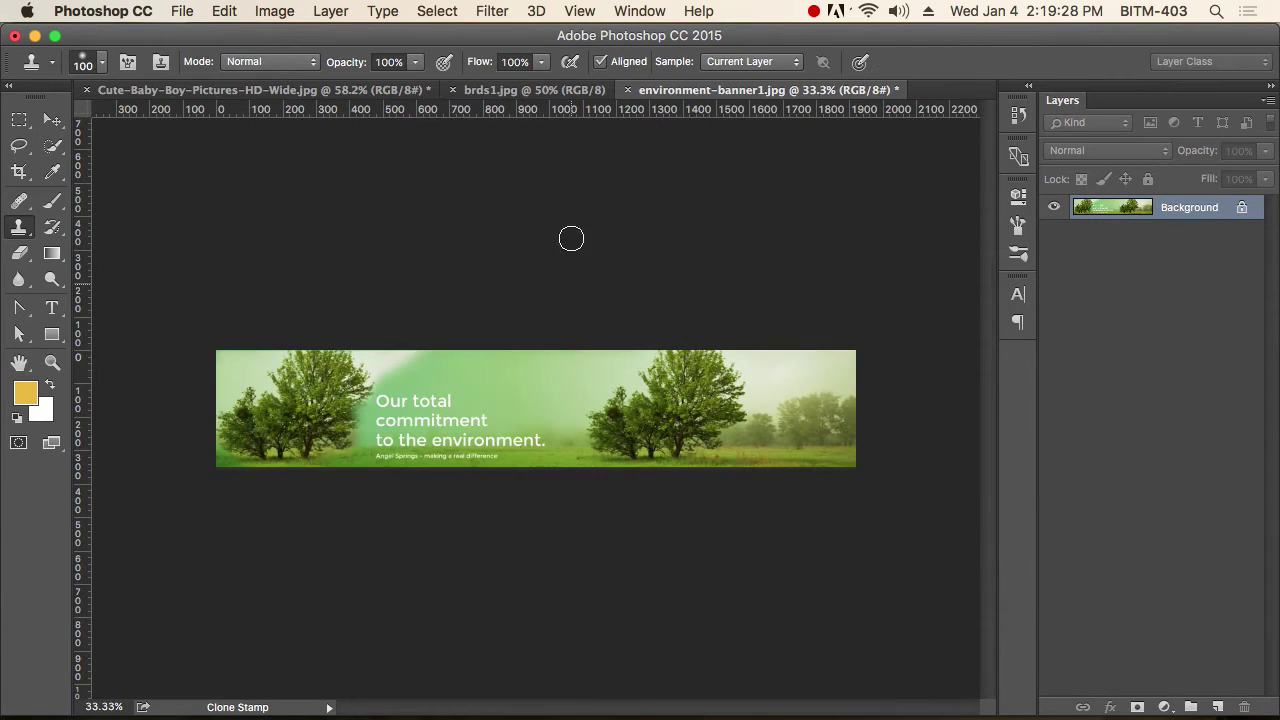
- In brds1.jpg, sample the far-right goose and clone three goose copies into the sky
left_click(514, 91)
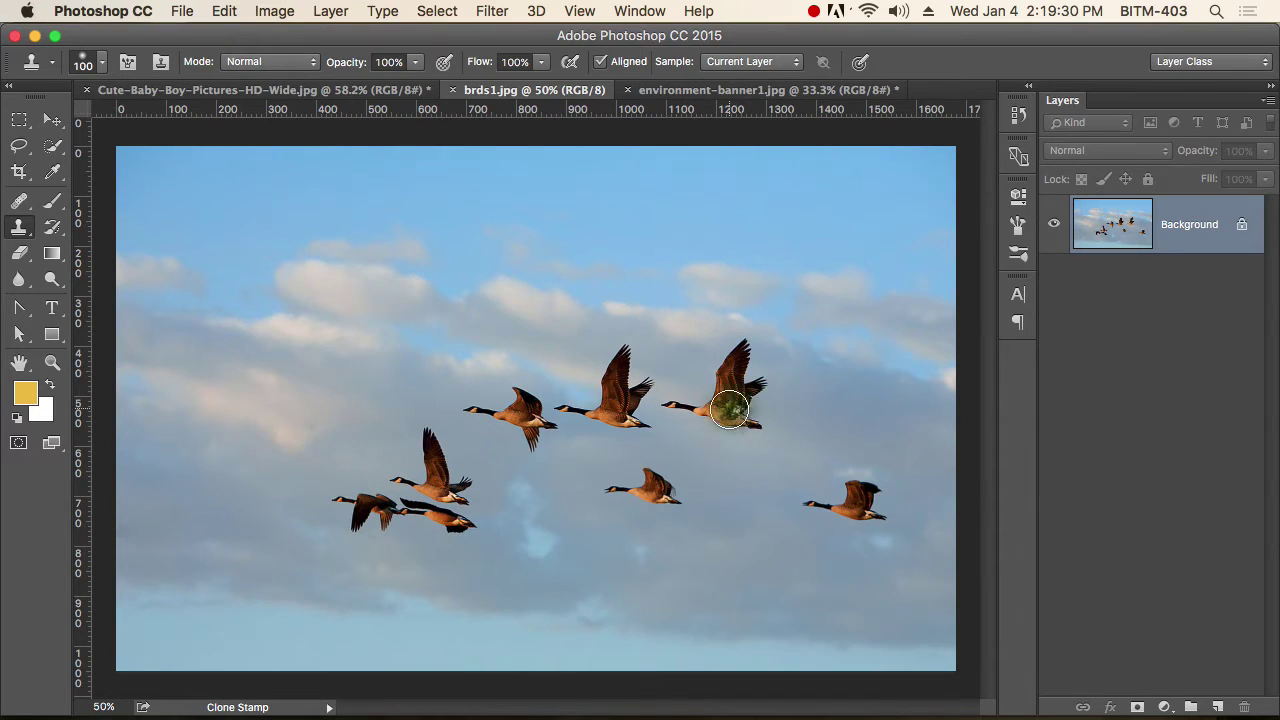
key("alt")
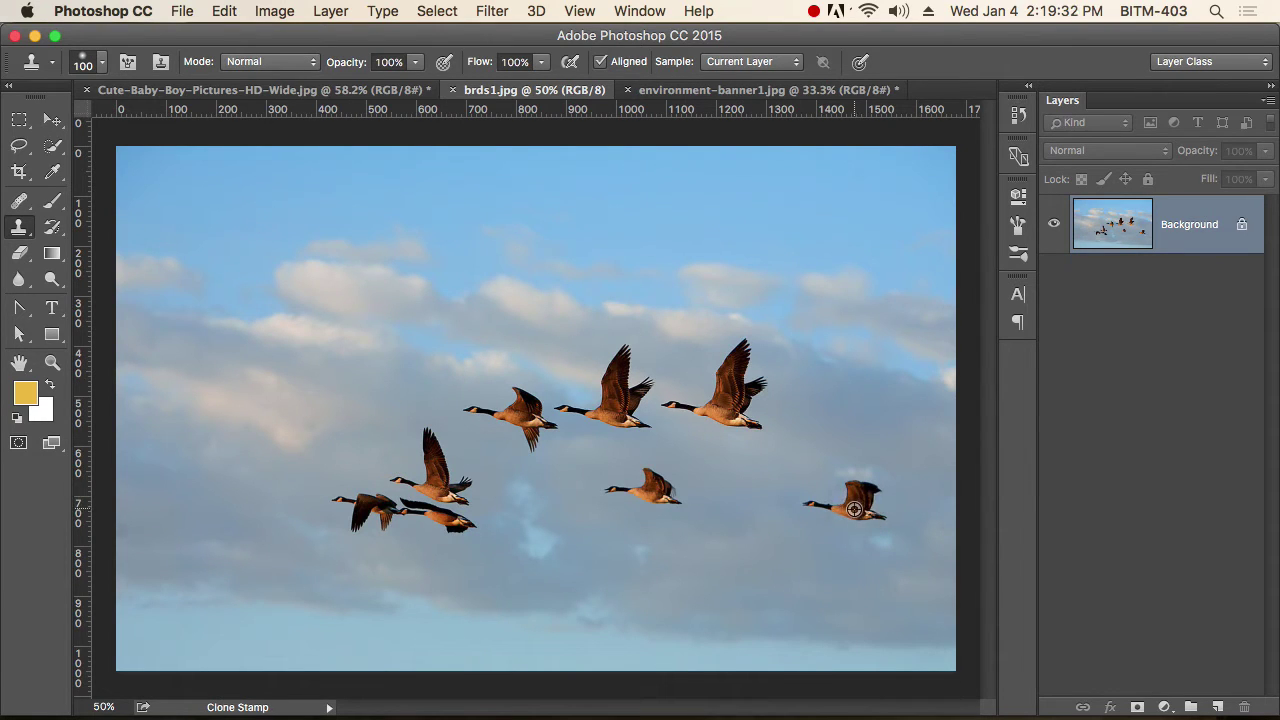
left_click(855, 507, "alt")
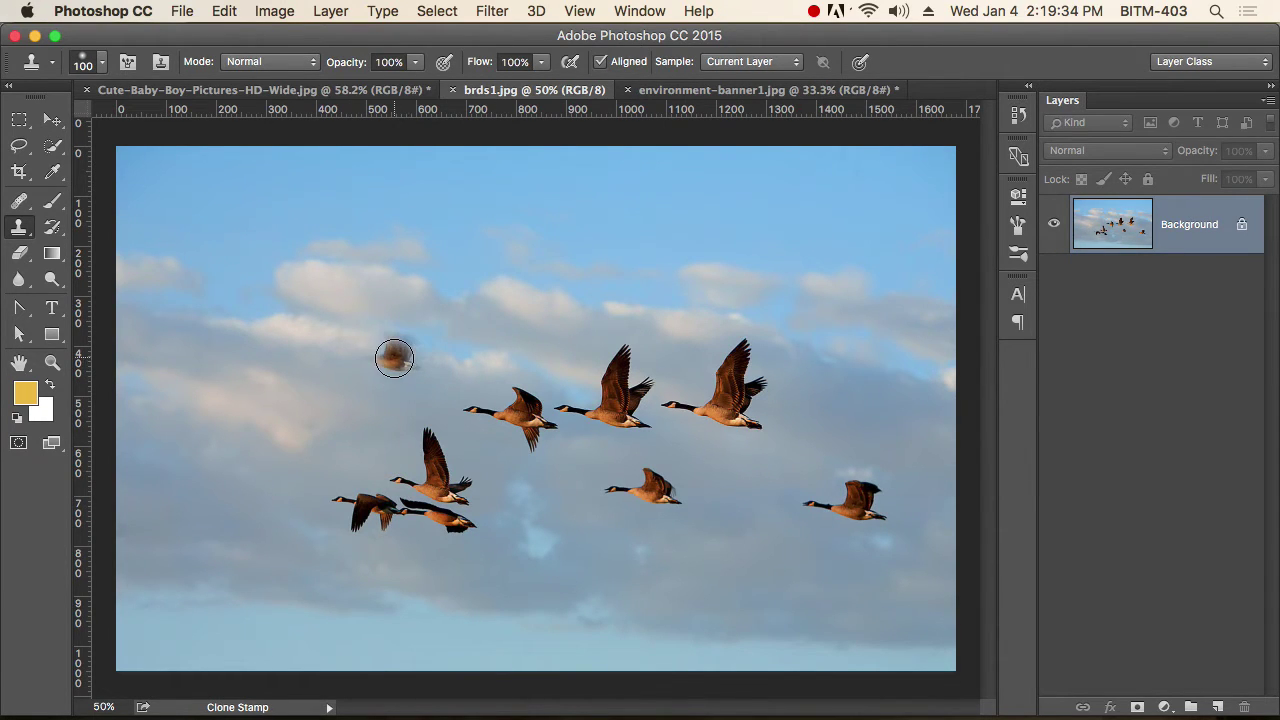
mouse_move(398, 350)
left_mouse_down()
mouse_move(414, 351)
mouse_move(403, 366)
mouse_move(351, 361)
left_mouse_up()
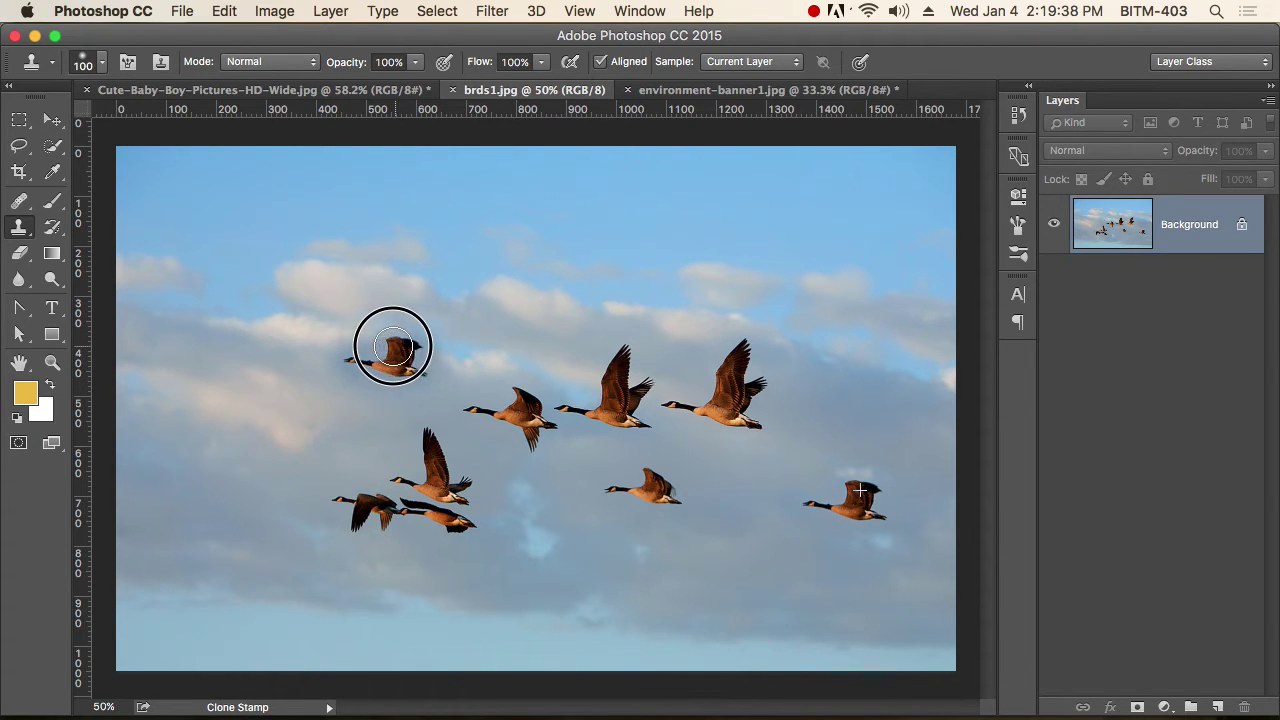
left_click_drag(403, 371, 363, 369)
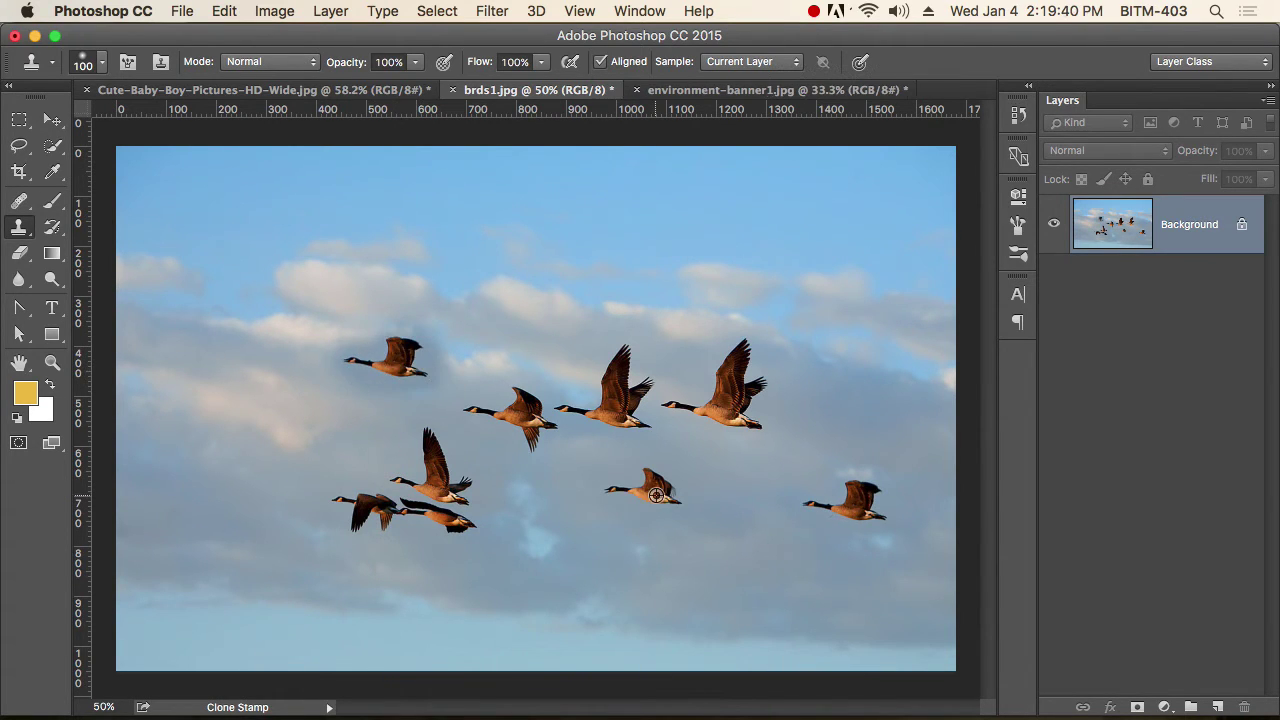
left_click(731, 392, "alt")
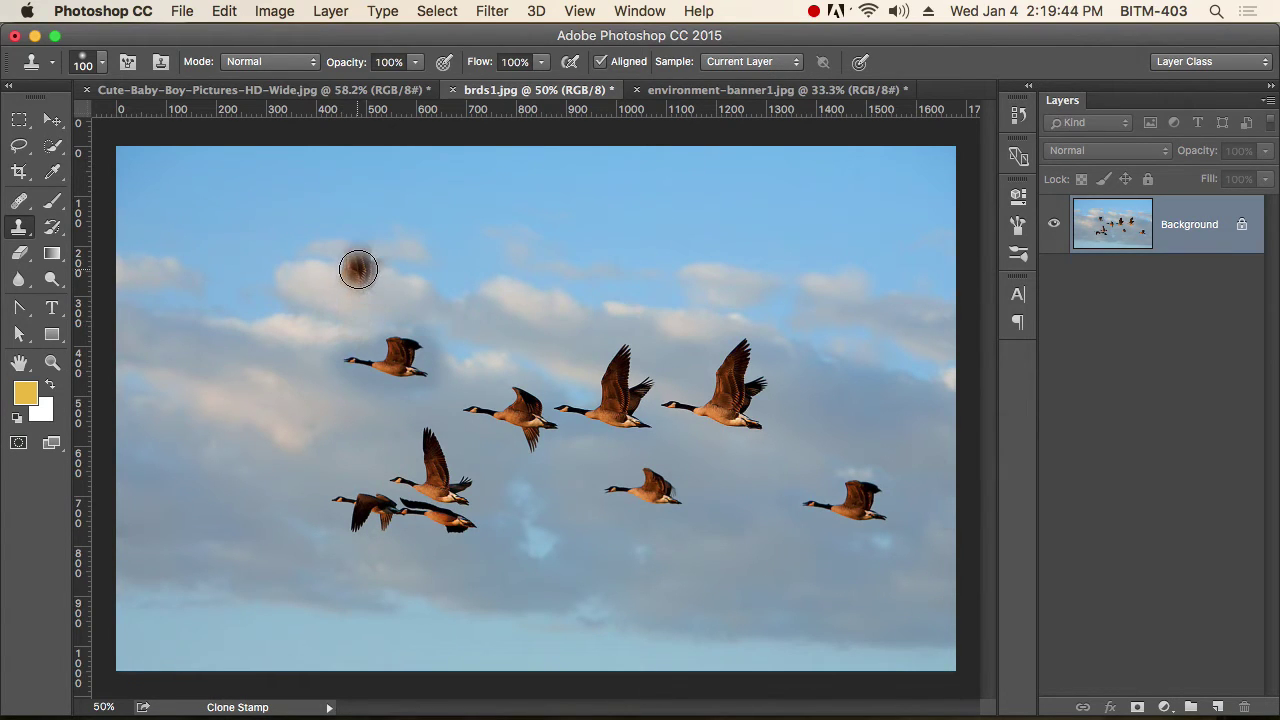
mouse_move(360, 270)
left_mouse_down()
mouse_move(299, 280)
mouse_move(371, 299)
mouse_move(385, 242)
mouse_move(348, 252)
mouse_move(377, 226)
mouse_move(379, 289)
mouse_move(371, 300)
mouse_move(305, 280)
left_mouse_up()
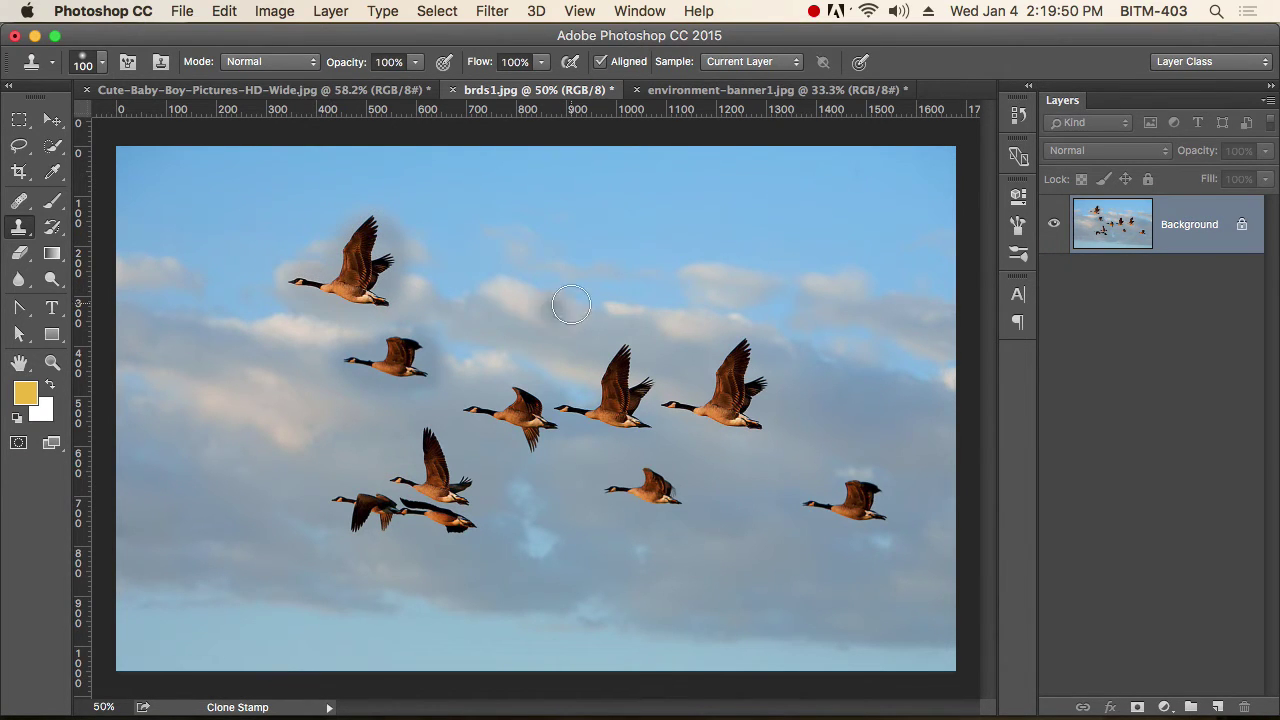
left_click(731, 388, "alt")
mouse_move(630, 214)
left_mouse_down()
mouse_move(563, 222)
mouse_move(638, 236)
mouse_move(639, 188)
mouse_move(624, 181)
mouse_move(658, 174)
mouse_move(668, 199)
mouse_move(648, 244)
left_mouse_up()
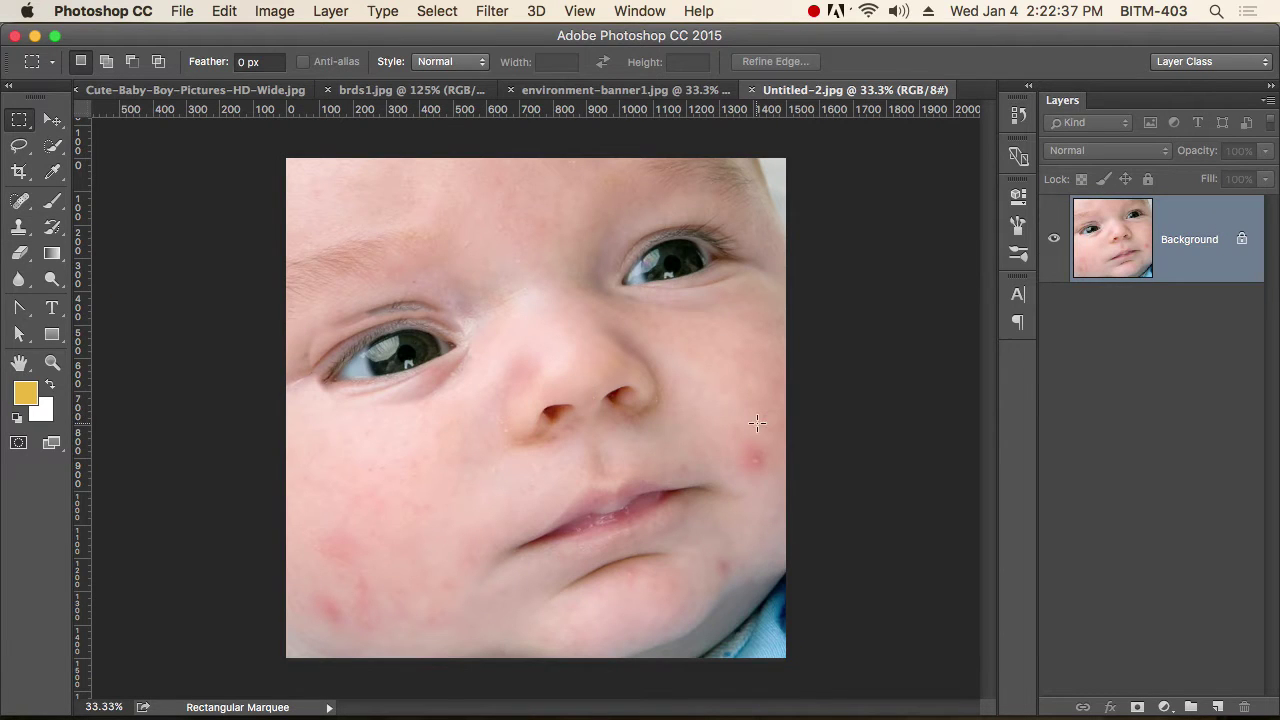
- Zoom in and pan to inspect the red spots on the baby's cheek, then zoom back out
left_click(575, 338, "super")
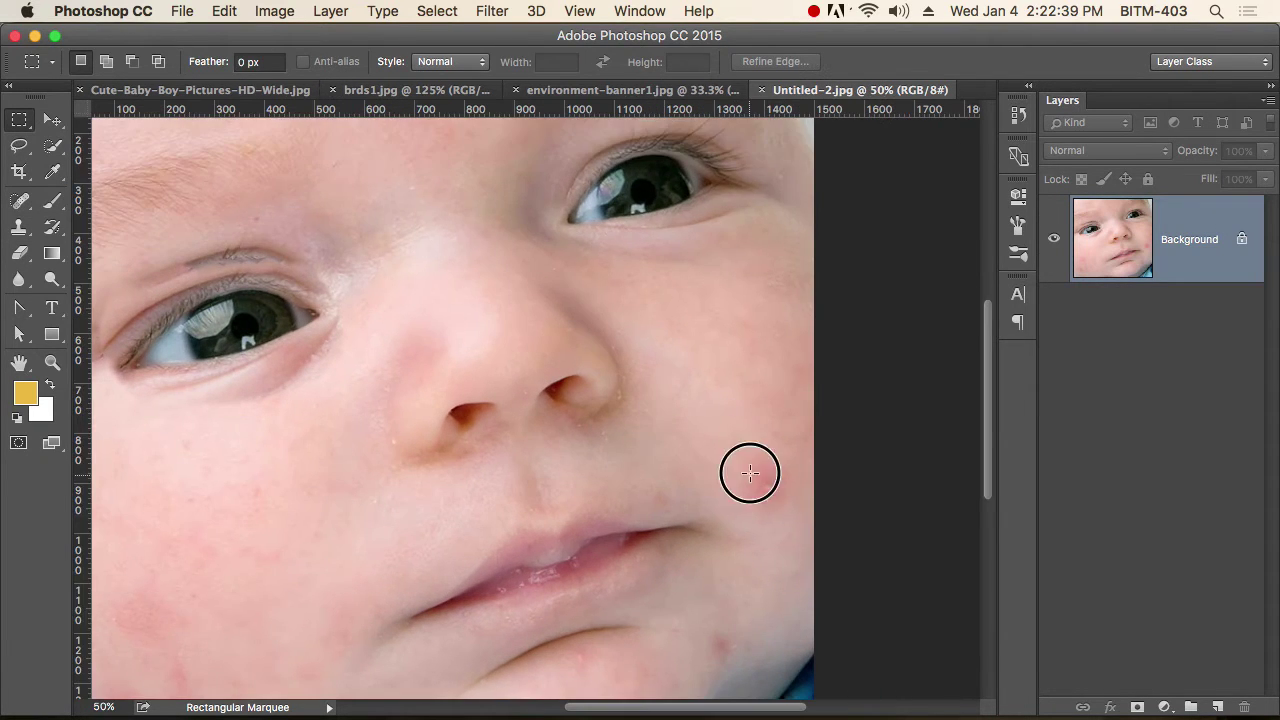
left_click_drag(749, 466, 748, 362)
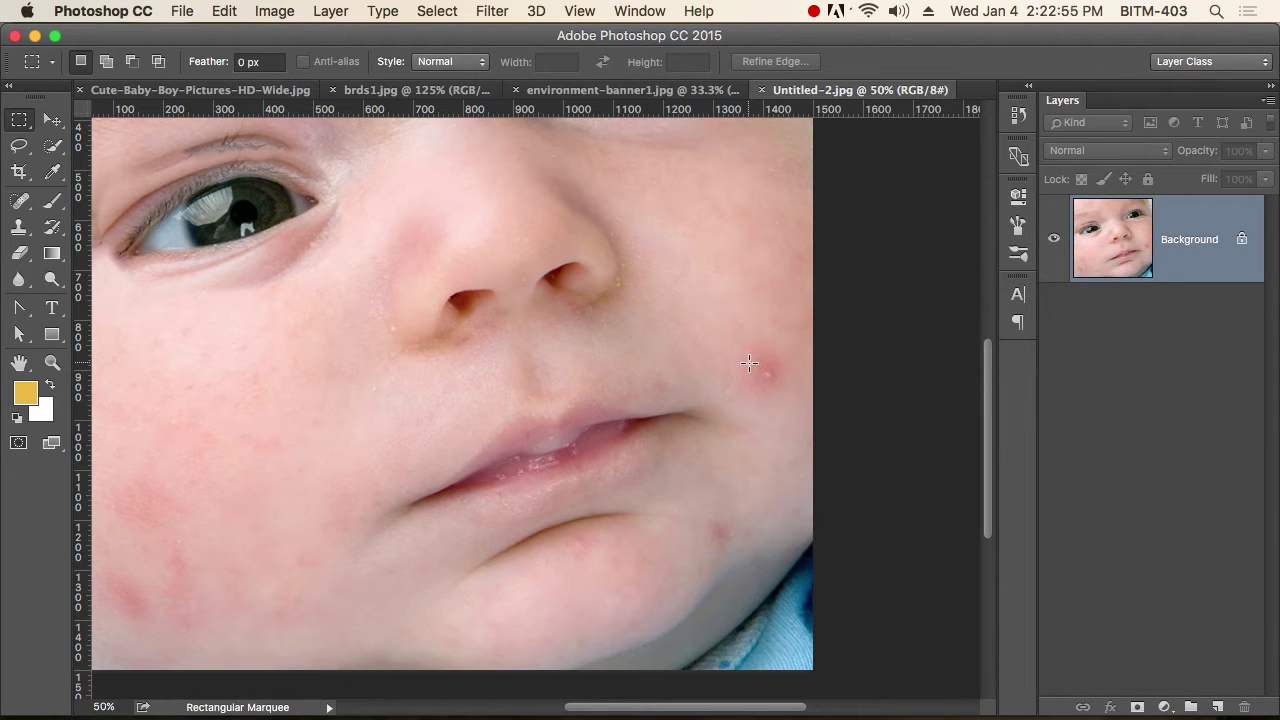
key("super+minus")
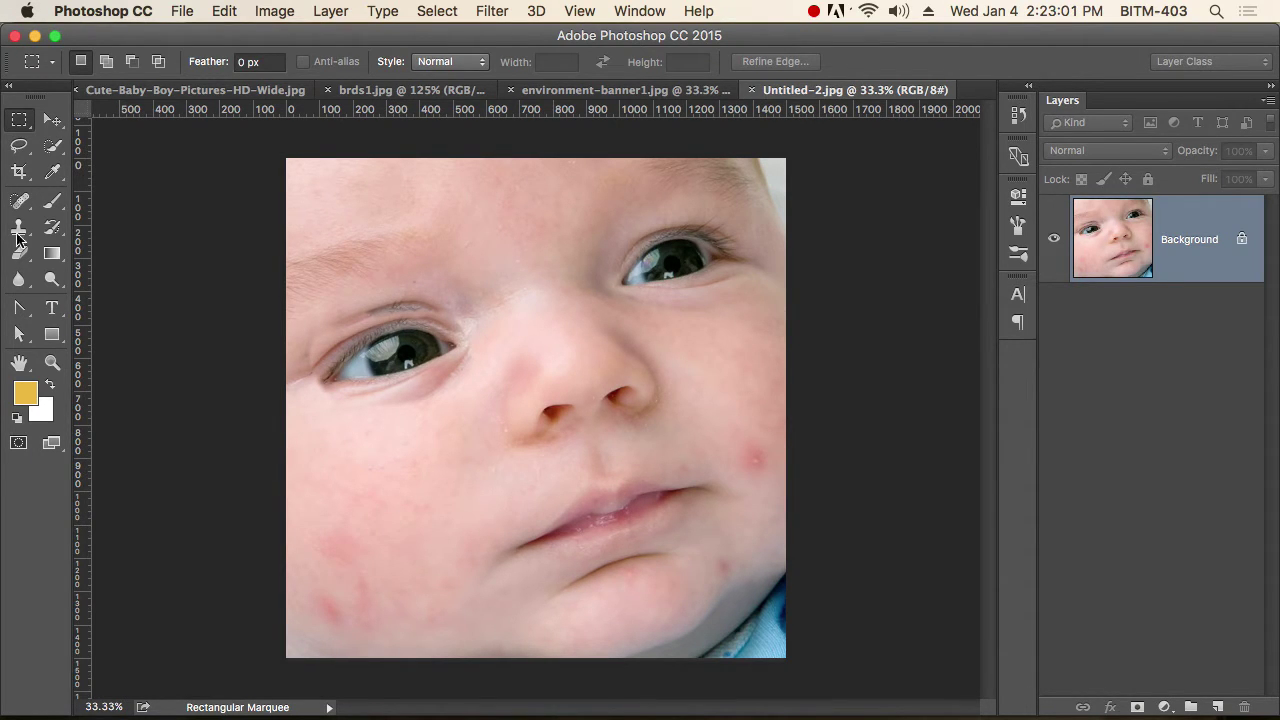
left_click(19, 200)
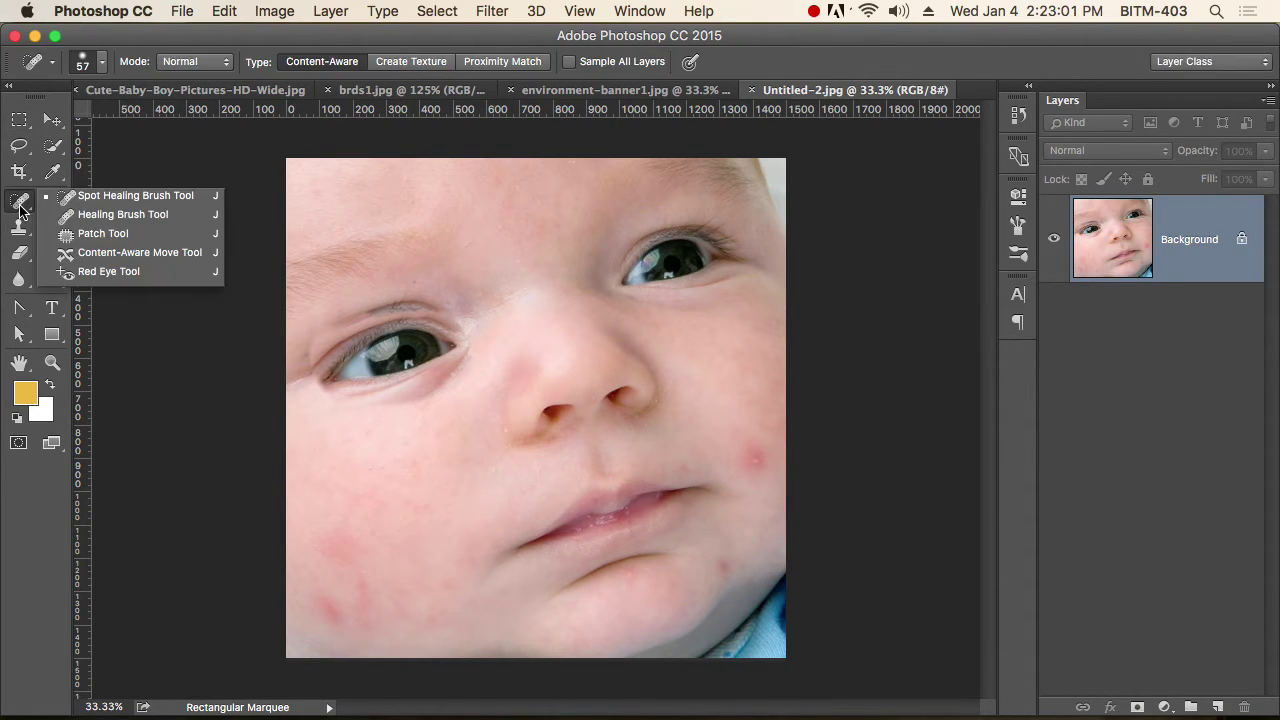
- Choose the Spot Healing Brush and heal the red cheek spot and the white spot beside the nose
left_click(108, 204)
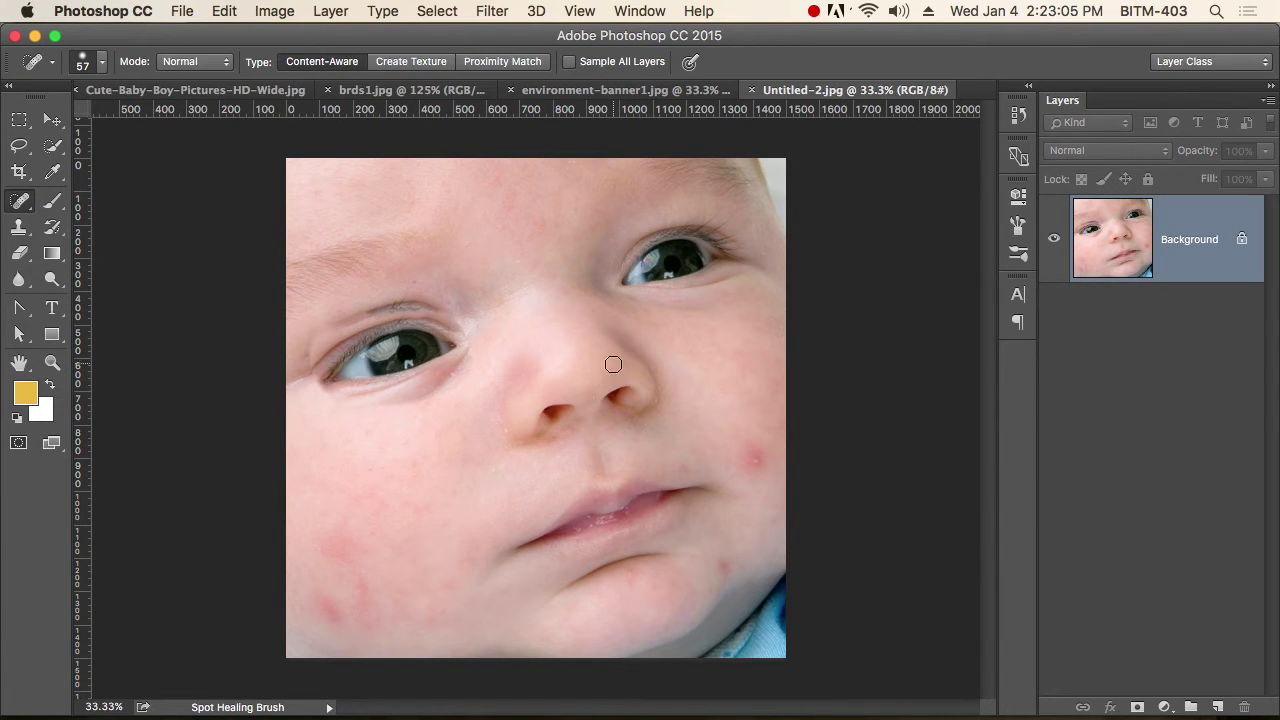
scroll(766, 471, "up", 3)
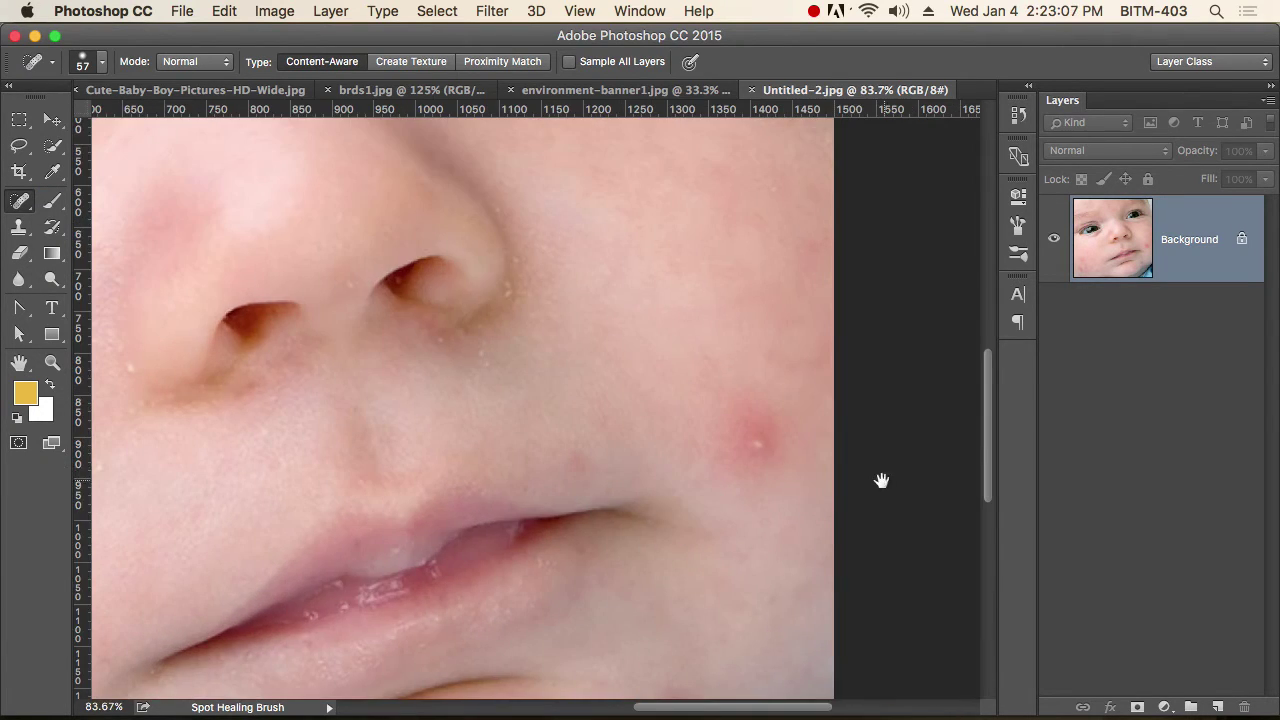
scroll(706, 460, "down", 4)
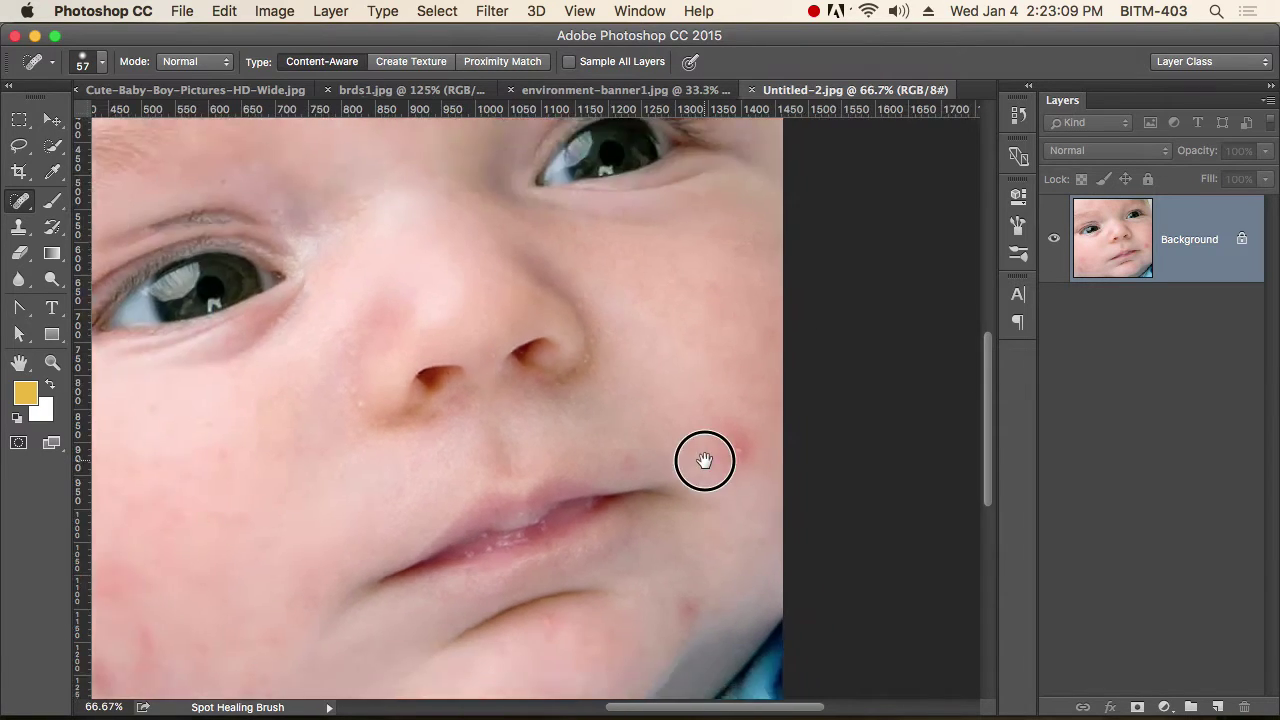
scroll(807, 486, "up", 1)
scroll(807, 486, "up", 2)
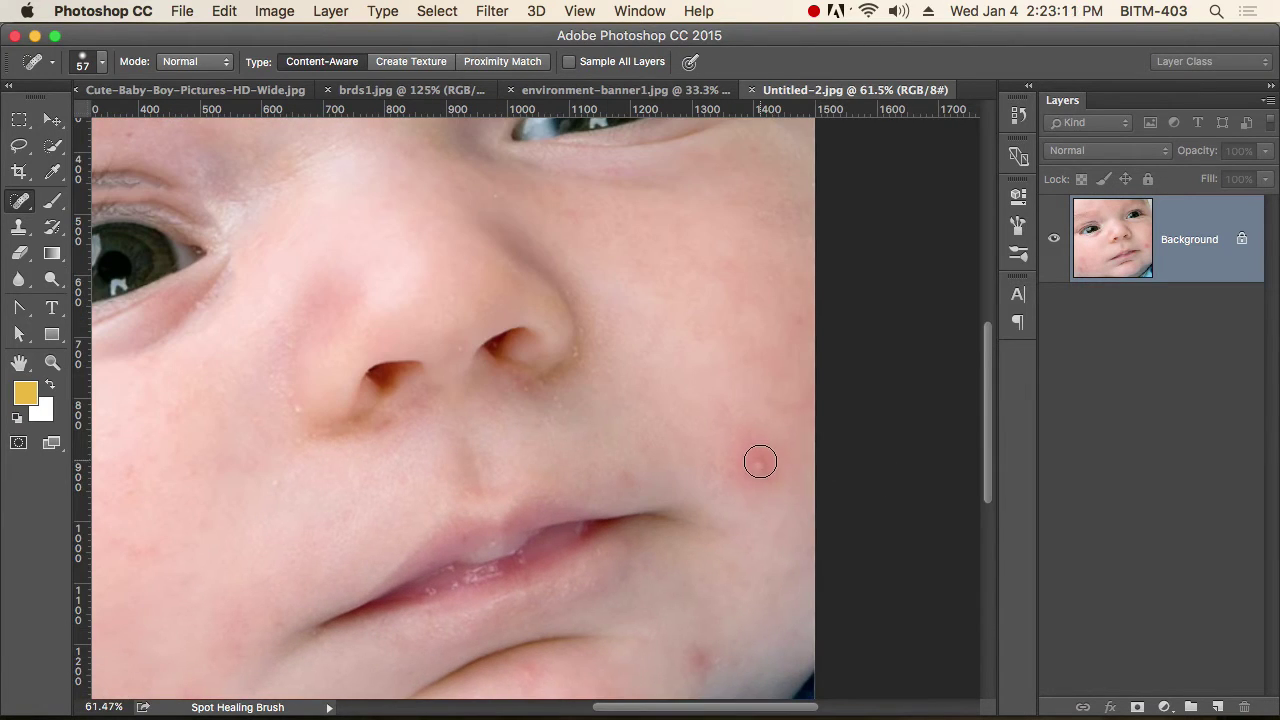
mouse_move(759, 468)
left_mouse_down()
mouse_move(757, 456)
mouse_move(740, 463)
mouse_move(771, 460)
mouse_move(757, 446)
mouse_move(749, 466)
mouse_move(769, 460)
mouse_move(759, 443)
left_mouse_up()
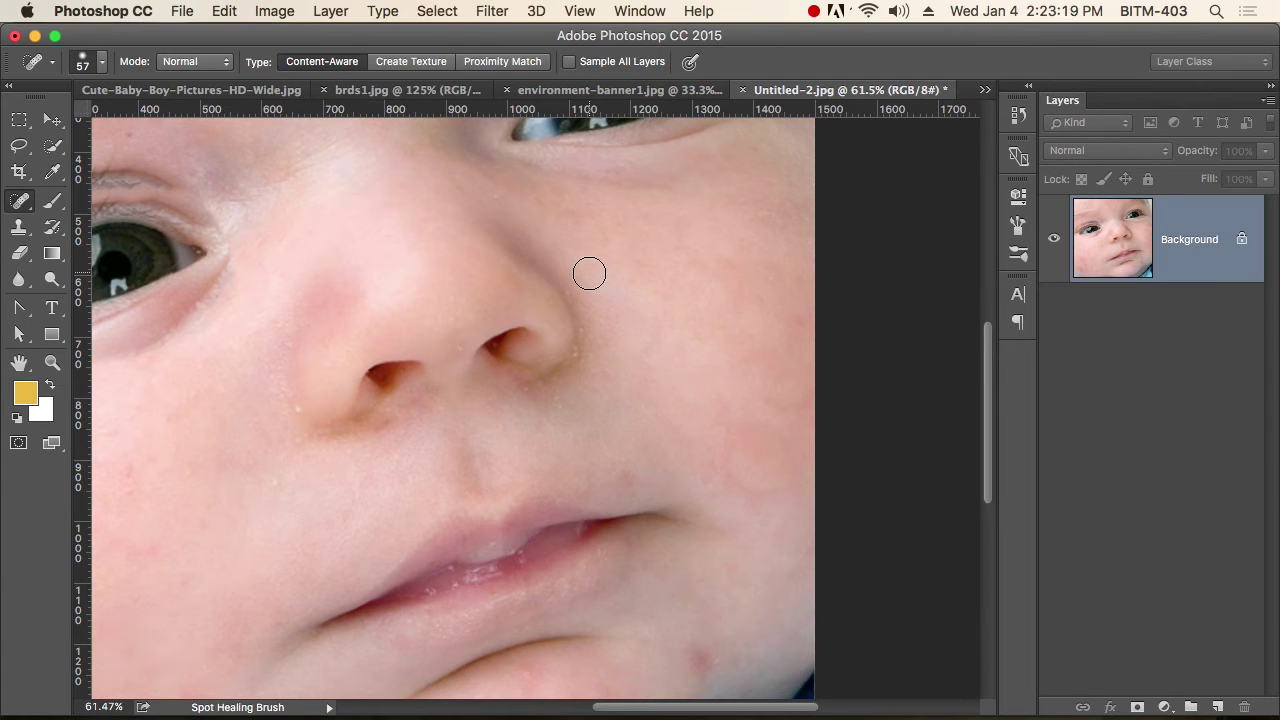
left_click_drag(461, 427, 651, 349)
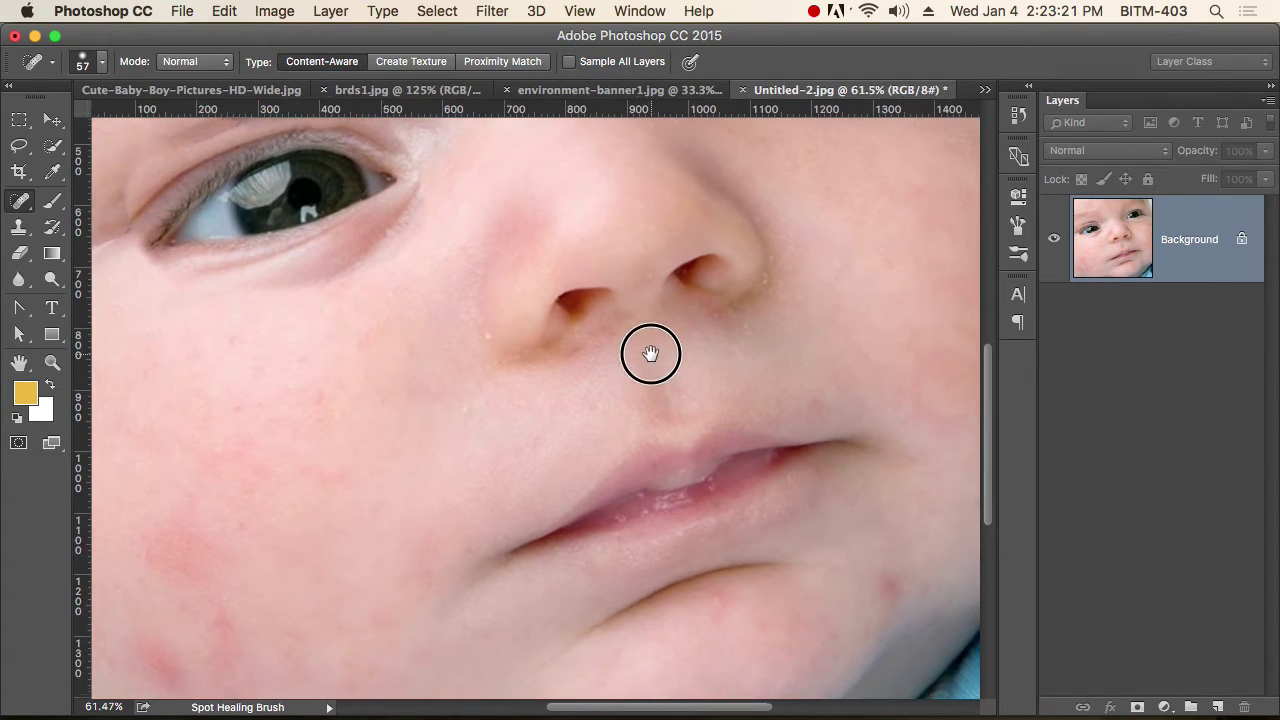
left_click_drag(457, 334, 517, 374)
left_click(504, 325)
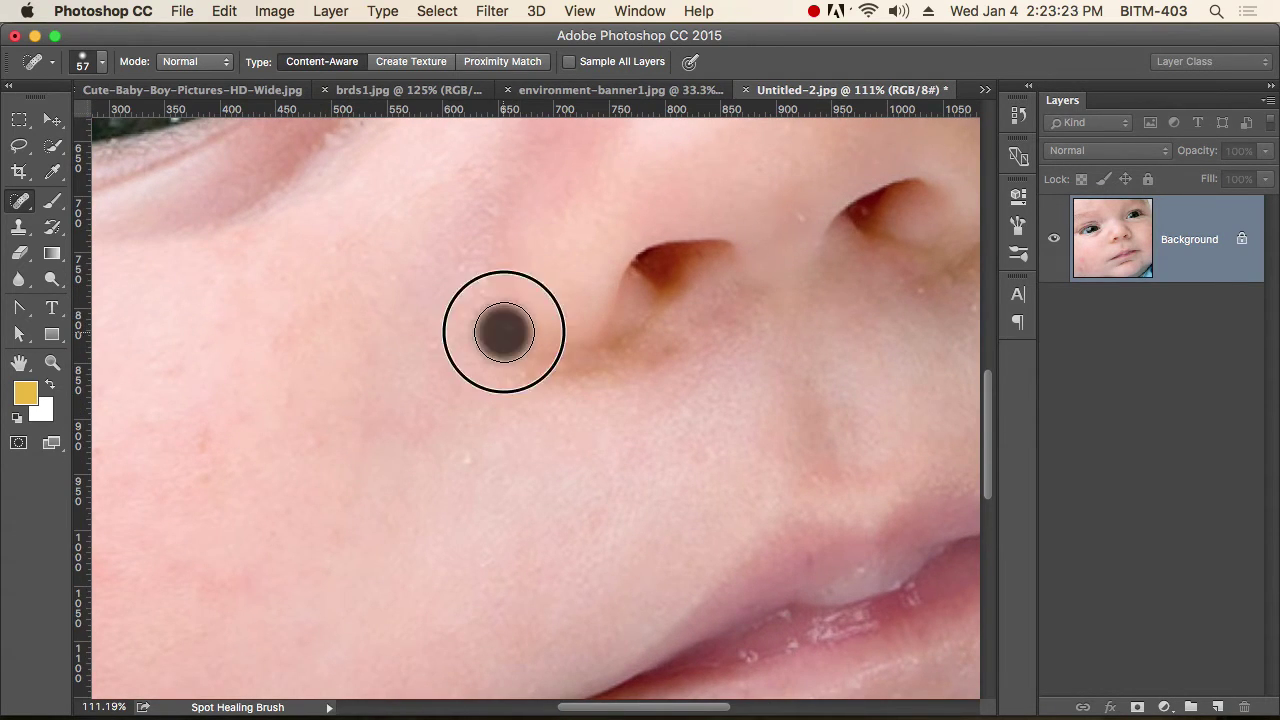
- Heal the red spot on the chin, redoing it with the brush enlarged to 125
left_click(588, 468, "alt")
left_click(580, 460, "alt")
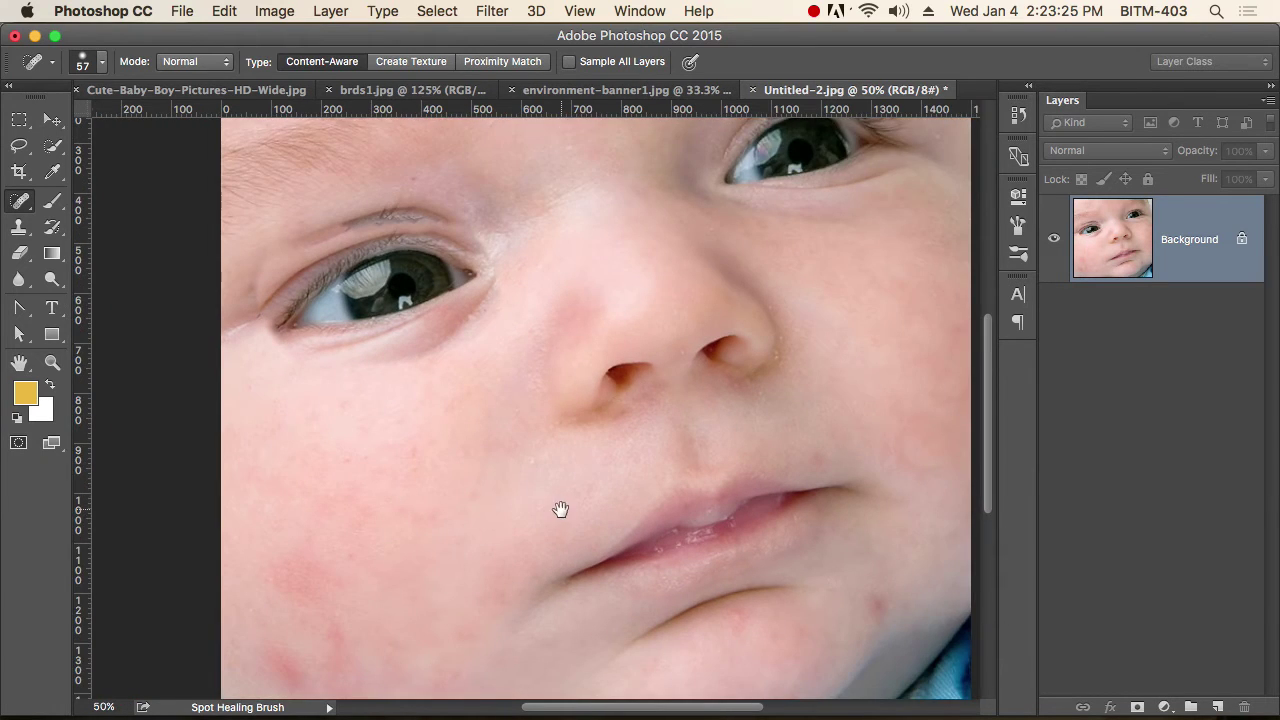
scroll(560, 400, "down", 5)
scroll(854, 486, "up", 3)
left_click(799, 461)
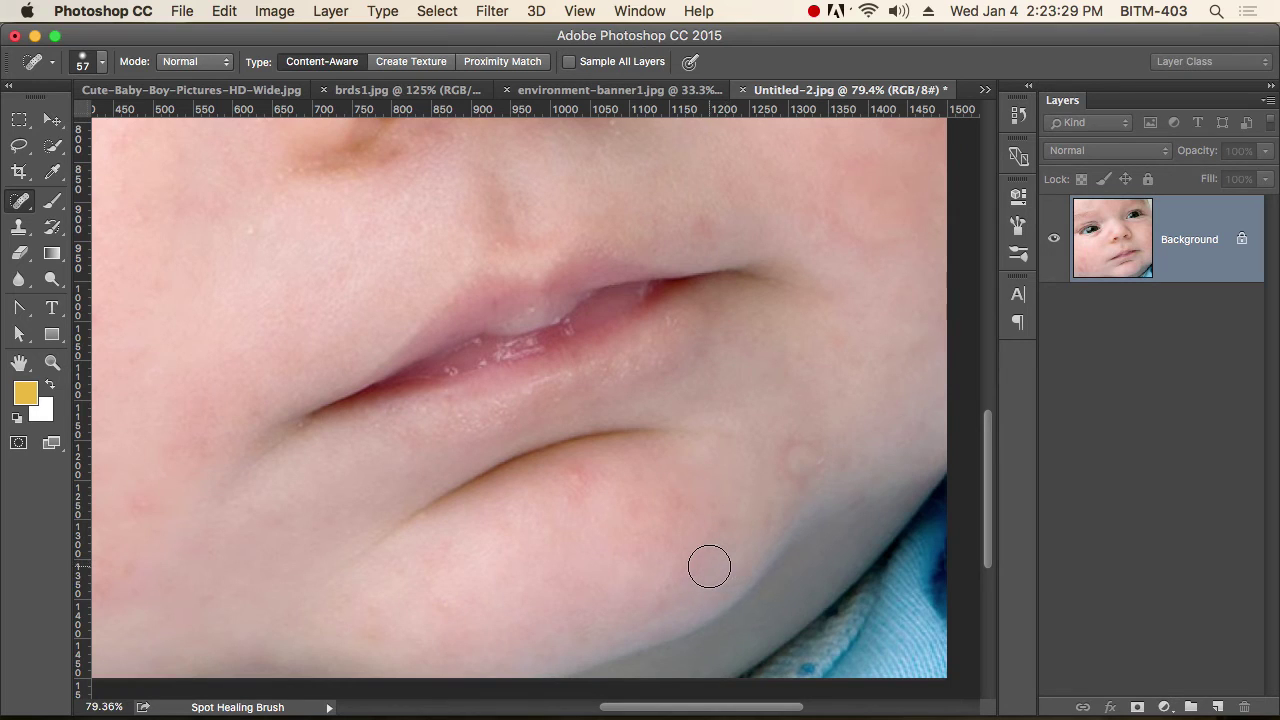
key("super+z")
key("bracketright")
key("bracketright")
key("bracketright")
key("bracketright")
key("bracketright")
key("bracketright")
left_click(793, 461)
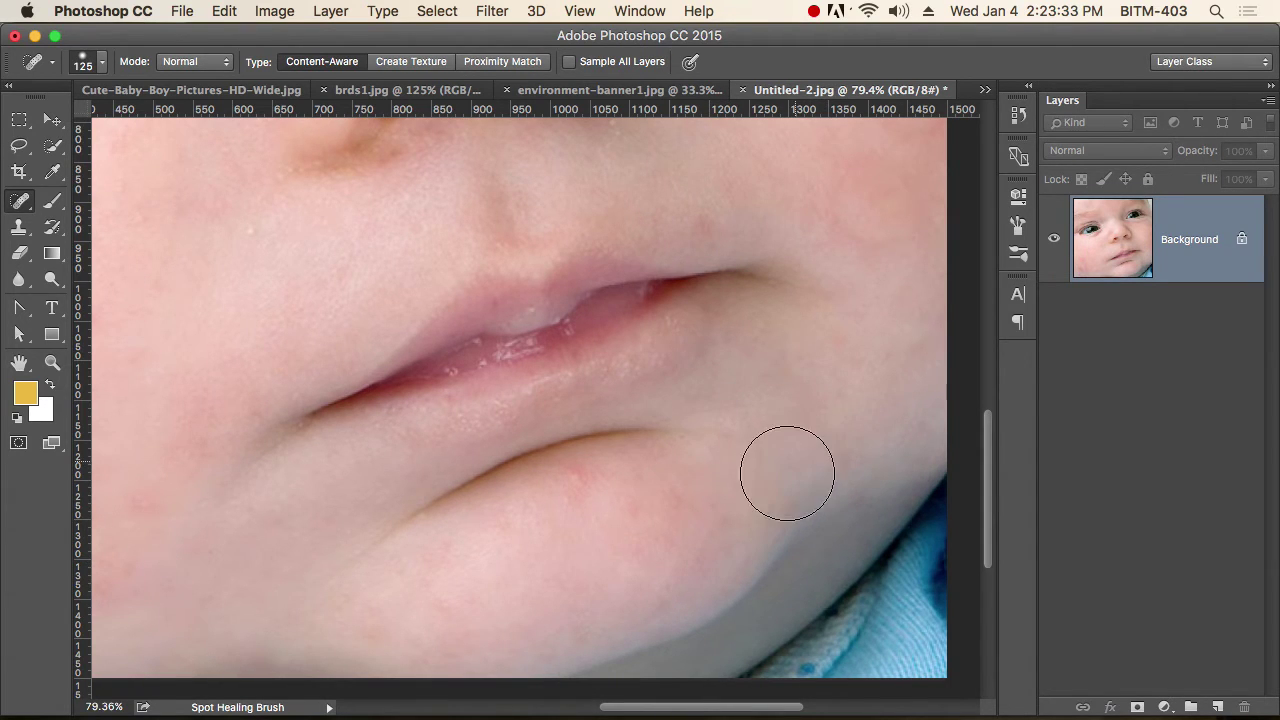
- Zoom in on the forehead and heal a small blemish with a 45 px brush
left_click(600, 500, "alt+super")
left_click(600, 499, "alt+super")
left_click(600, 498, "alt+super")
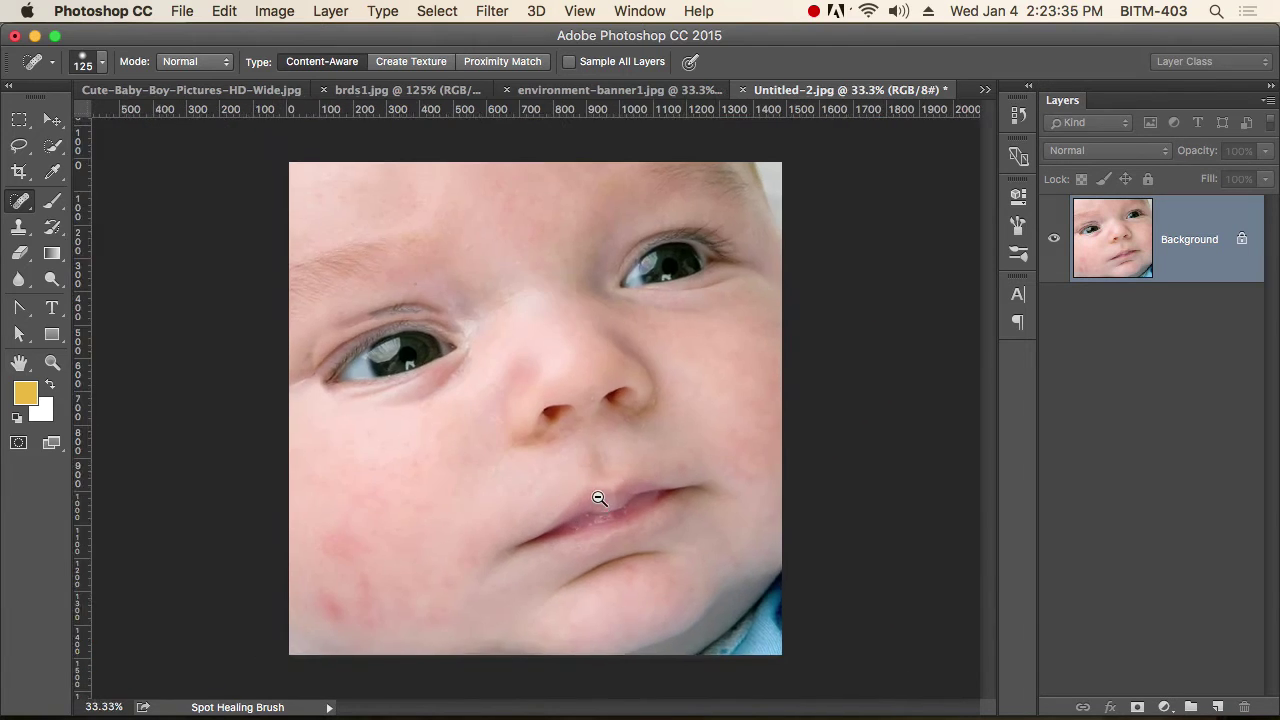
left_click(600, 498, "alt+super")
left_click_drag(518, 245, 729, 312)
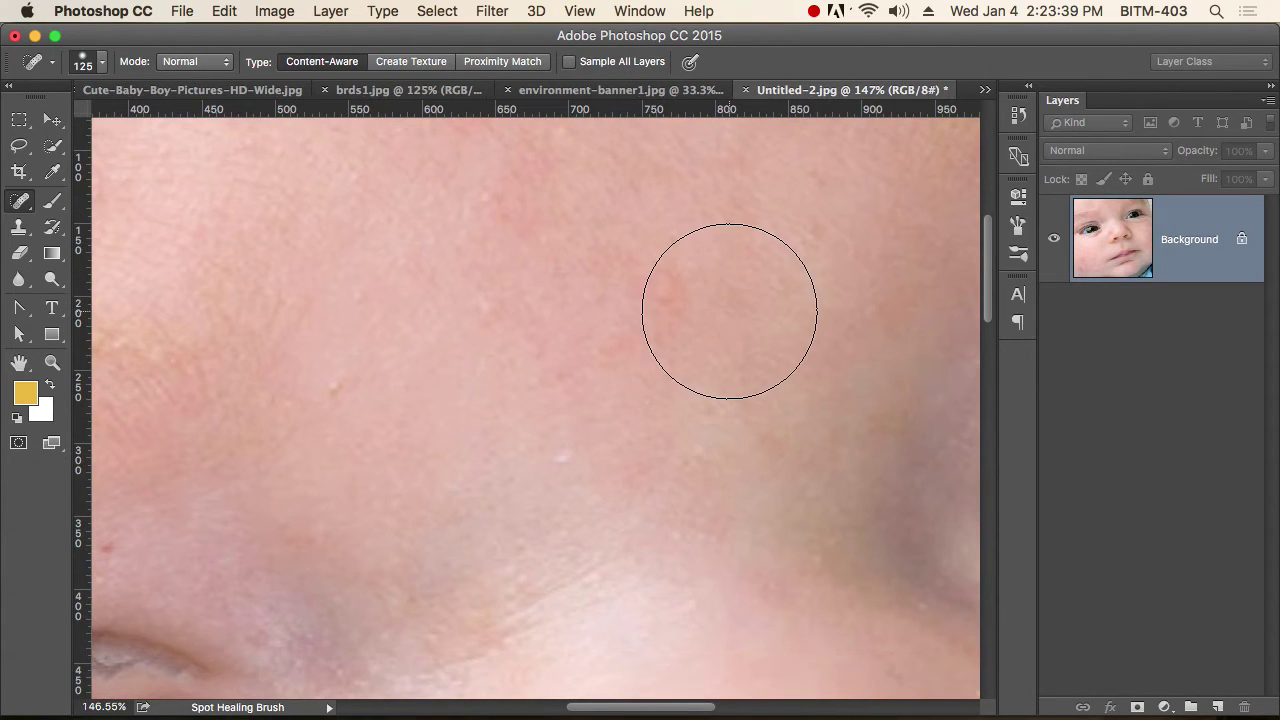
key("bracketleft")
key("bracketleft")
key("bracketleft")
key("bracketleft")
key("bracketleft")
key("bracketleft")
key("bracketleft")
left_click(662, 296)
left_click(480, 433, "alt")
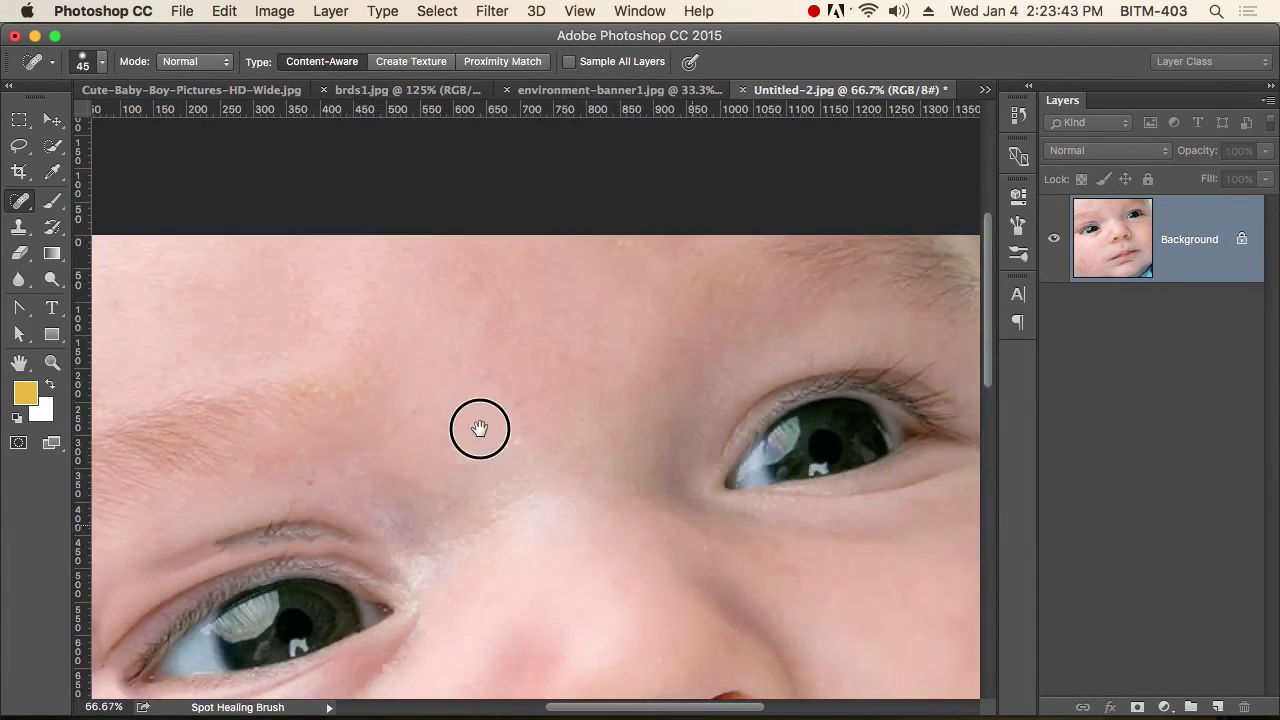
left_click(481, 430, "alt")
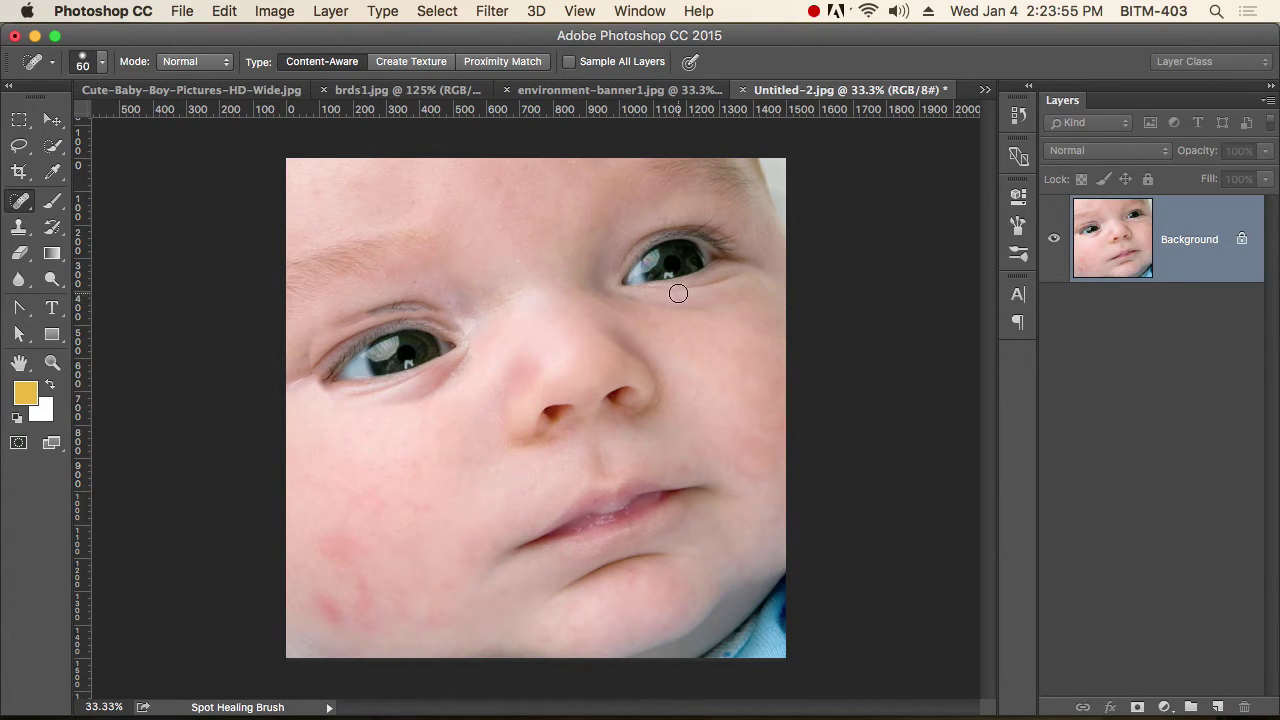
- Undo a 150 px healing stroke across the right eye and switch back to environment-banner1.jpg
key("bracketright")
key("bracketright")
key("bracketright")
key("bracketright")
mouse_move(628, 280)
left_mouse_down()
mouse_move(707, 236)
mouse_move(728, 265)
mouse_move(640, 284)
mouse_move(632, 273)
mouse_move(641, 250)
mouse_move(698, 235)
mouse_move(748, 262)
mouse_move(746, 275)
mouse_move(689, 290)
mouse_move(620, 291)
mouse_move(672, 299)
mouse_move(757, 284)
mouse_move(746, 261)
mouse_move(673, 237)
mouse_move(623, 269)
left_mouse_up()
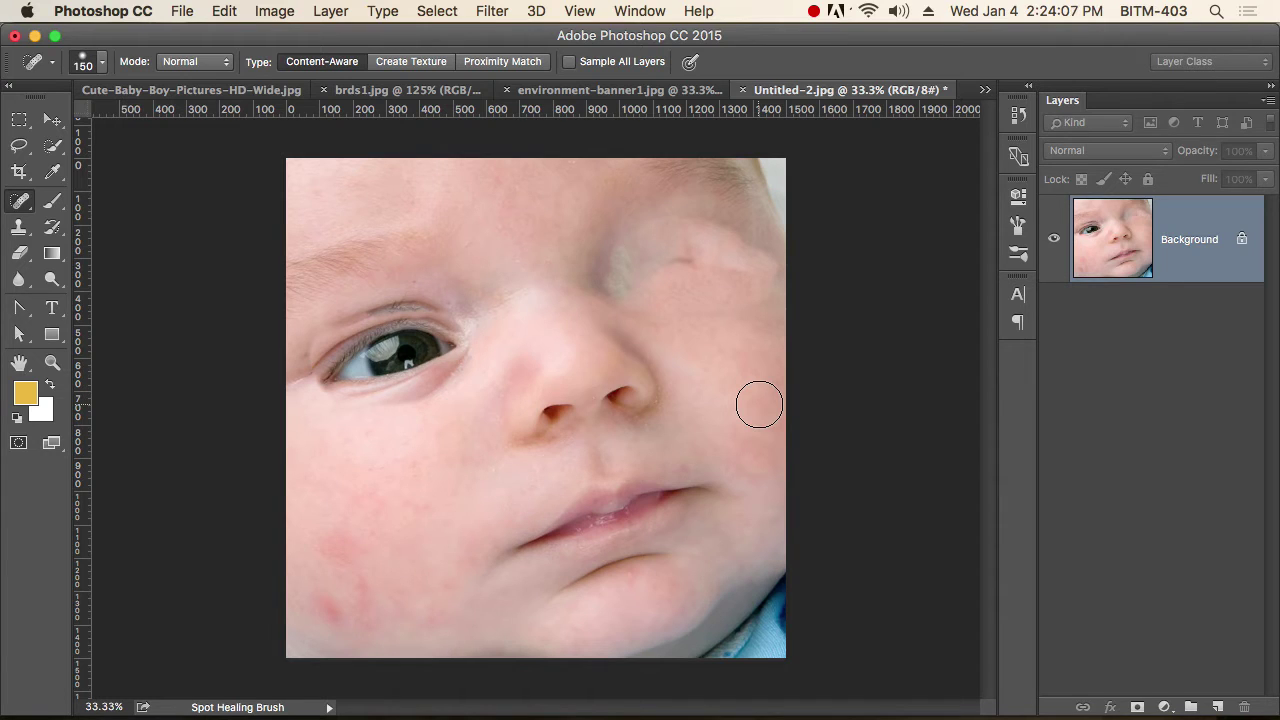
key("super+z")
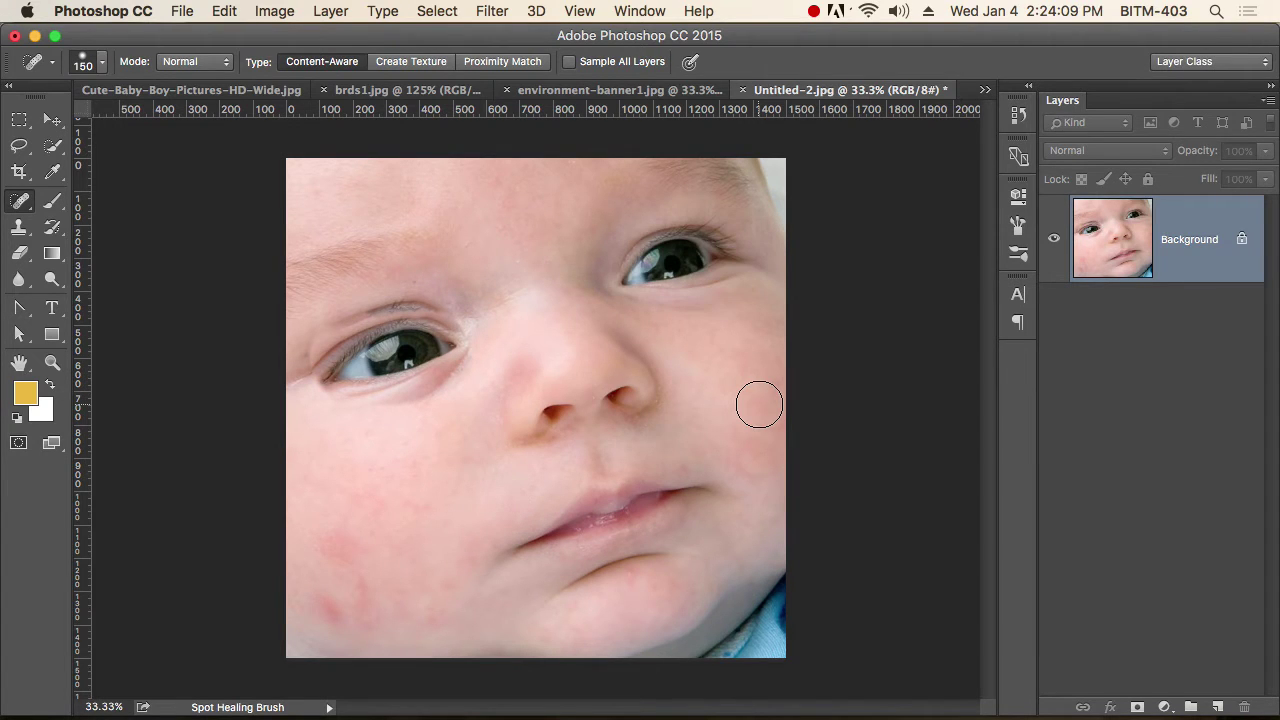
left_click(560, 90)
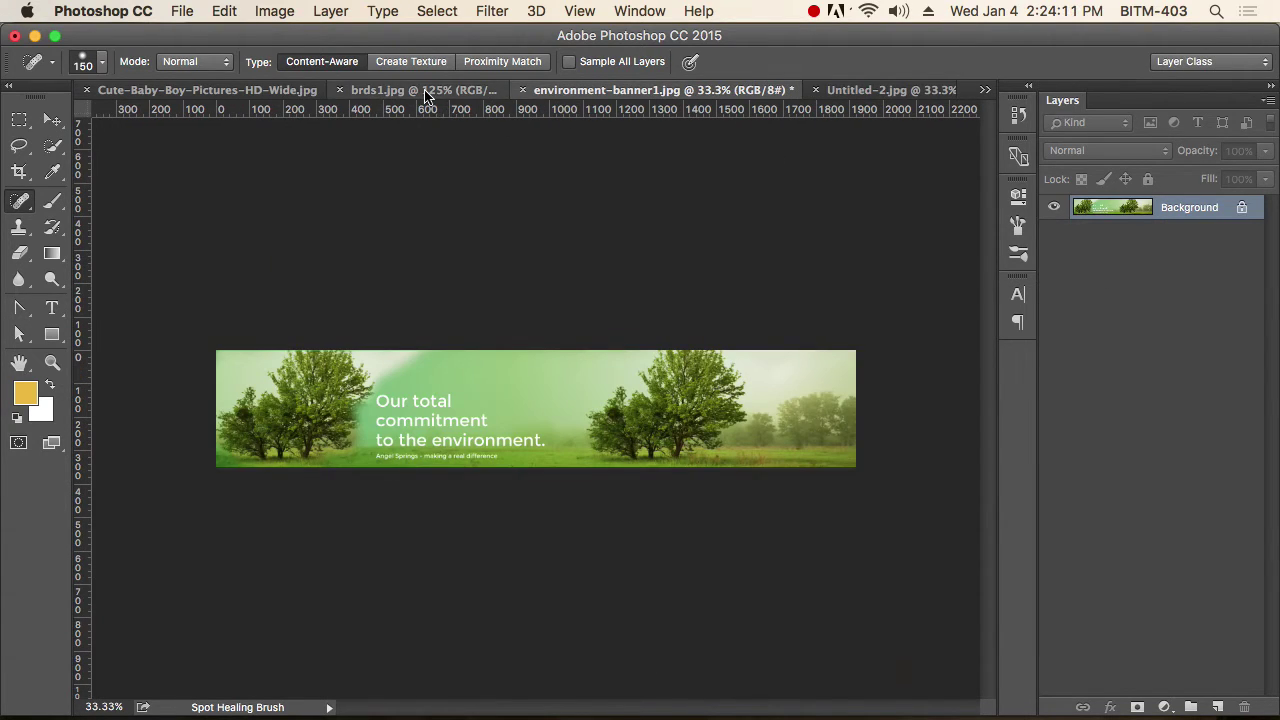
- Bring up brds1.jpg and zoom to frame the flock of geese
left_click(428, 92)
left_click(651, 449, "alt+super")
left_click(654, 447, "alt+super")
left_click(654, 447, "alt+super")
scroll(757, 477, "up", 5)
left_click_drag(820, 497, 755, 413)
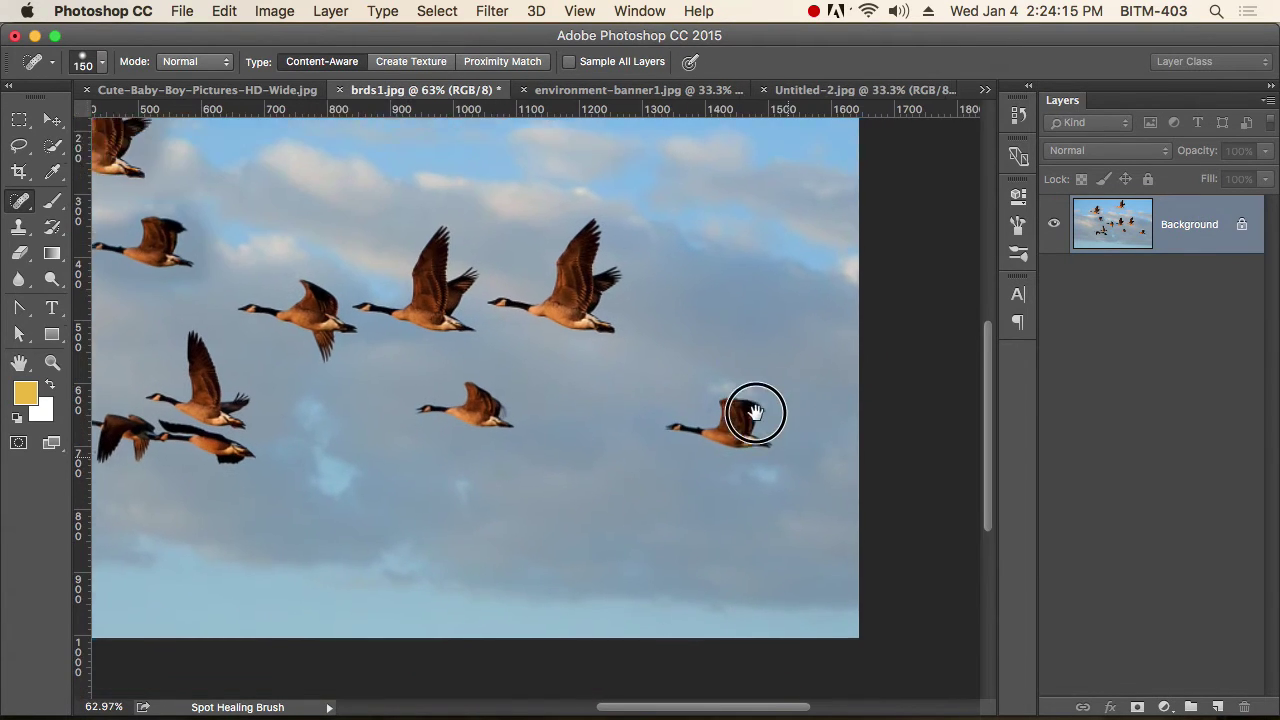
scroll(510, 405, "up", 5)
- Resize and soften the healing brush over the lone goose
left_click_drag(542, 400, 667, 376)
mouse_move(567, 376)
left_mouse_down()
mouse_move(500, 386)
mouse_move(543, 371)
mouse_move(581, 384)
mouse_move(460, 383)
left_mouse_up()
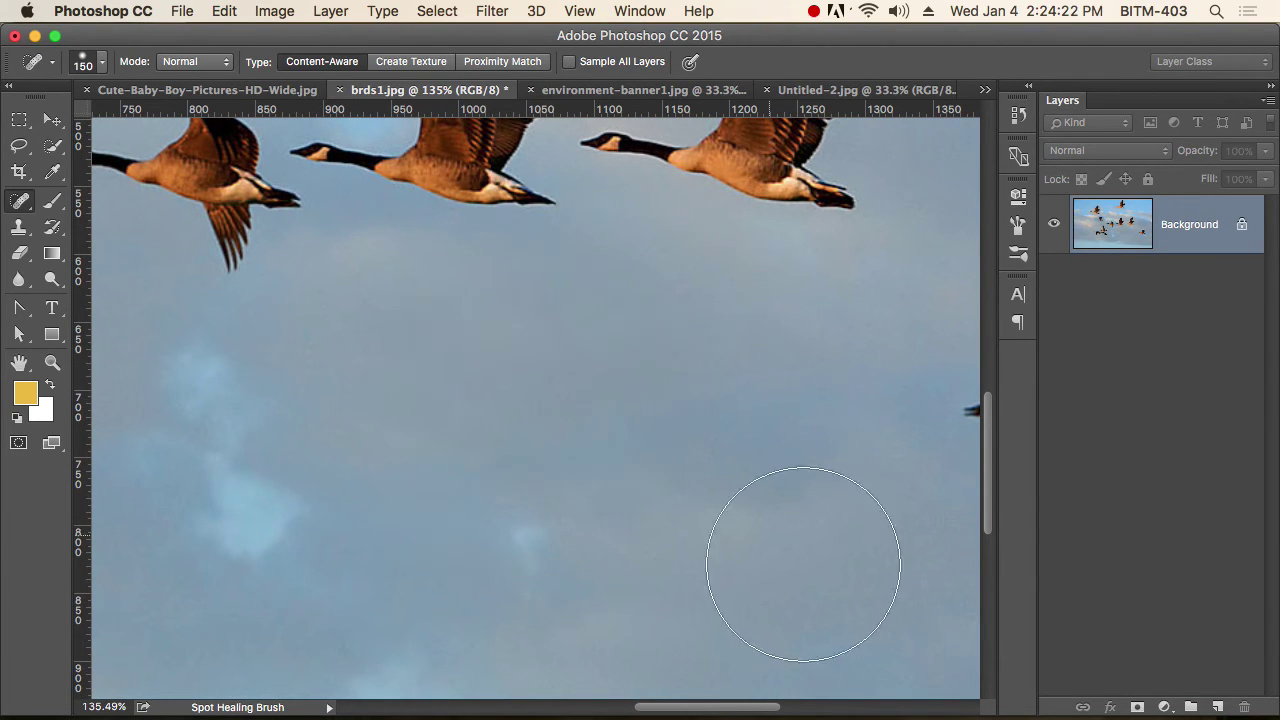
left_click(625, 501, "alt")
left_click(611, 500, "alt")
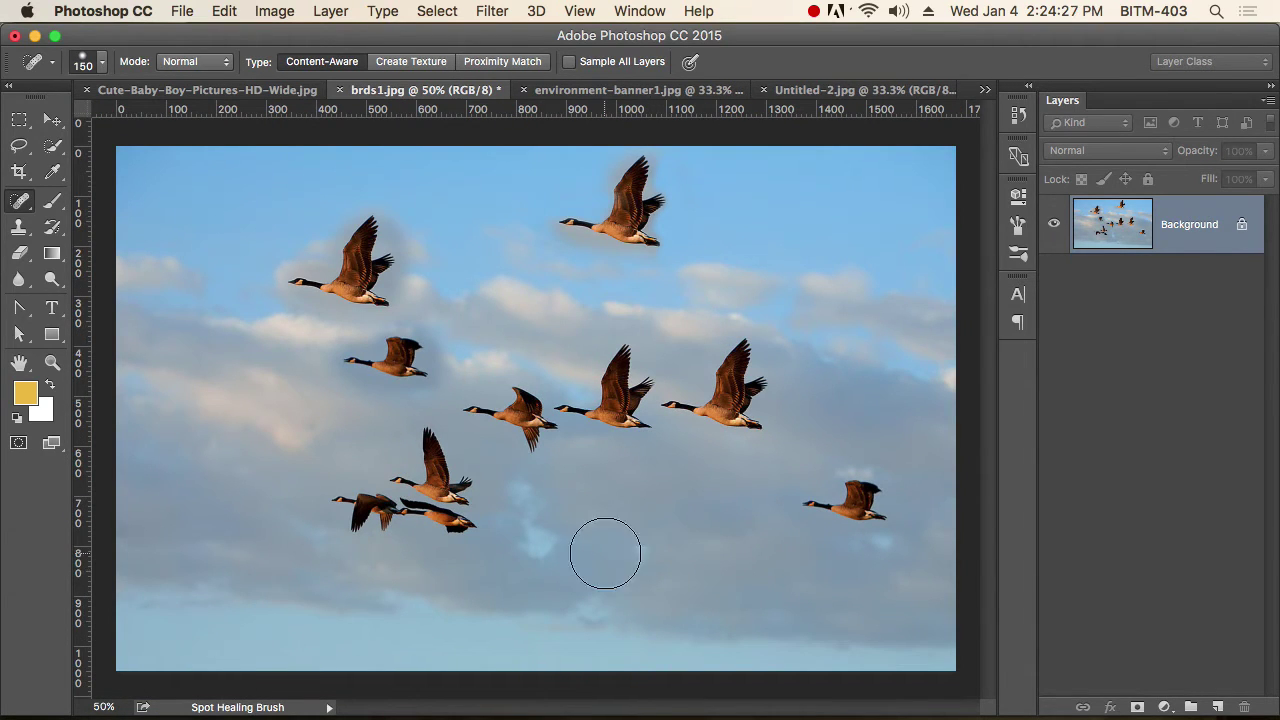
mouse_move(855, 518)
left_mouse_down()
mouse_move(851, 502)
mouse_move(806, 508)
mouse_move(854, 500)
mouse_move(846, 491)
mouse_move(830, 510)
left_mouse_up()
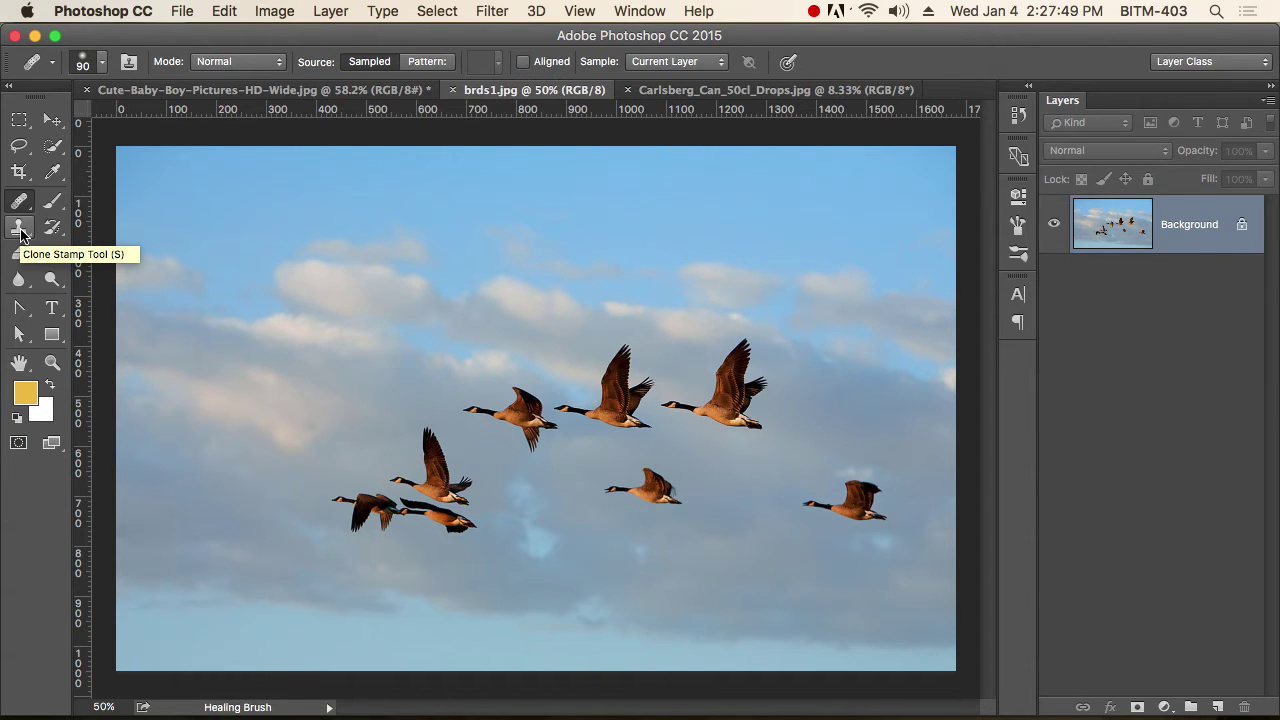
- Pick the Healing Brush Tool and paint goose copies near the top centre and upper-right sky
left_click(21, 230)
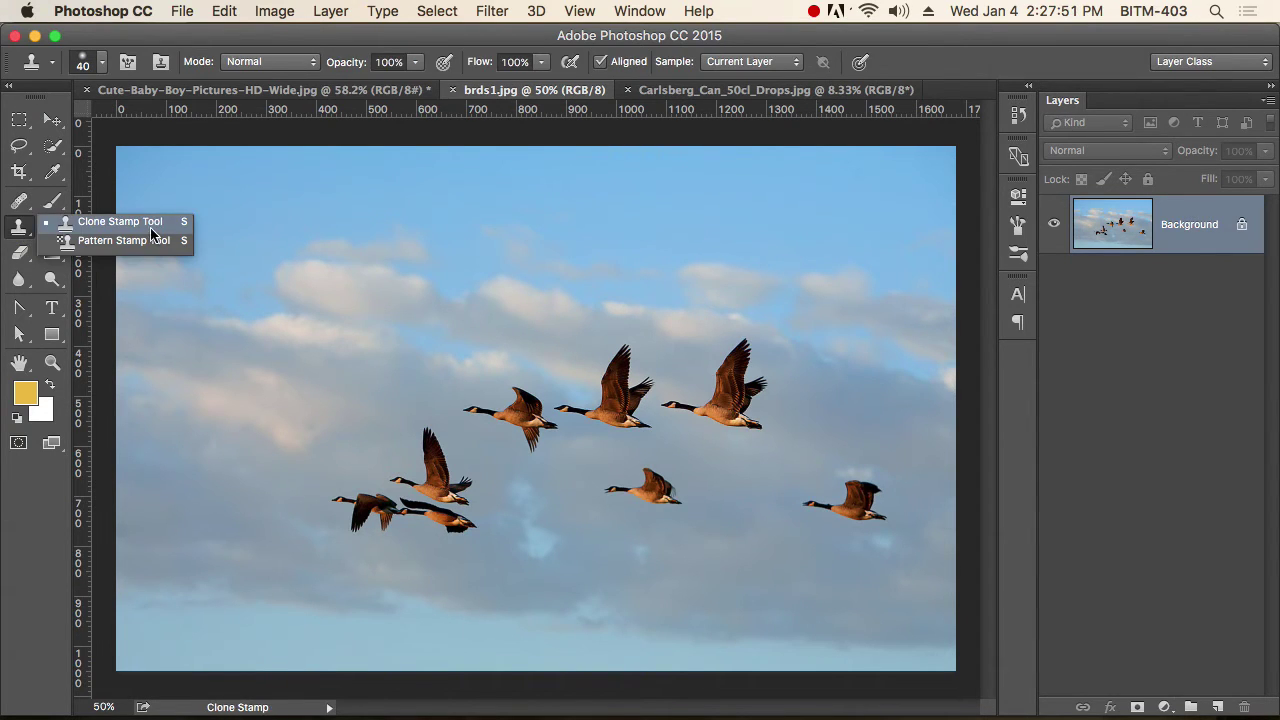
left_click(133, 226)
left_click(19, 201)
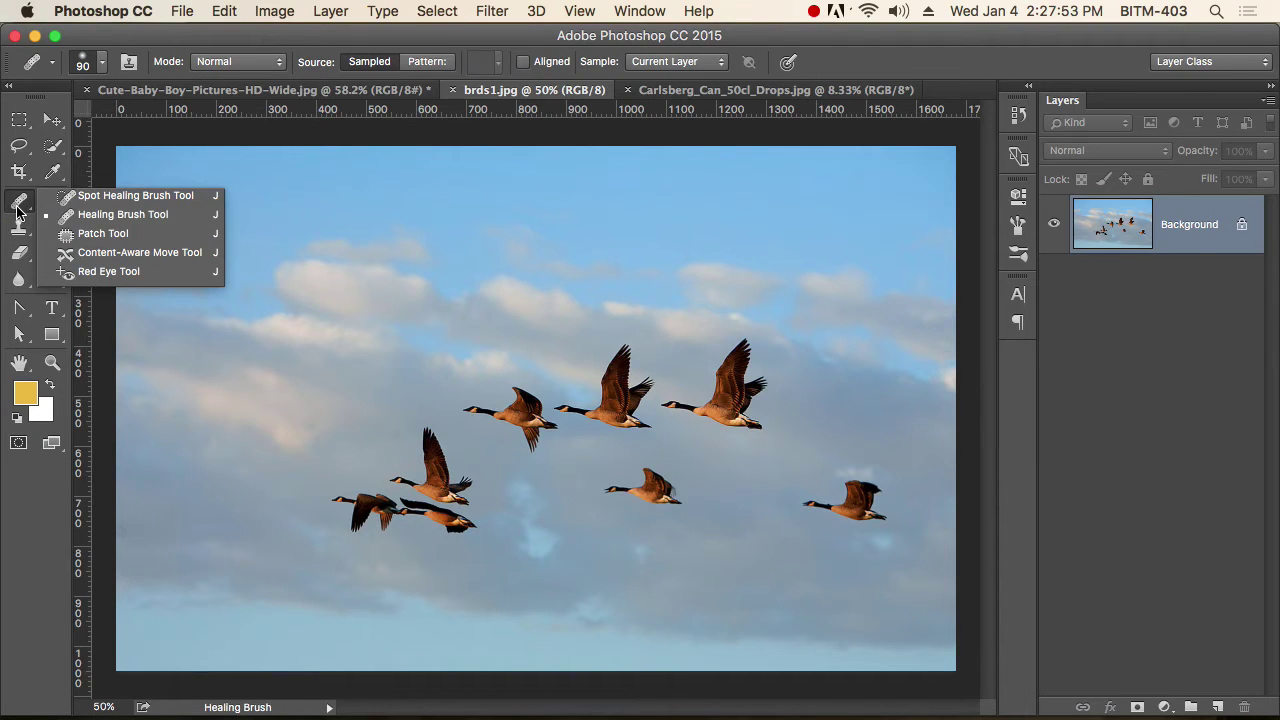
left_click(137, 222)
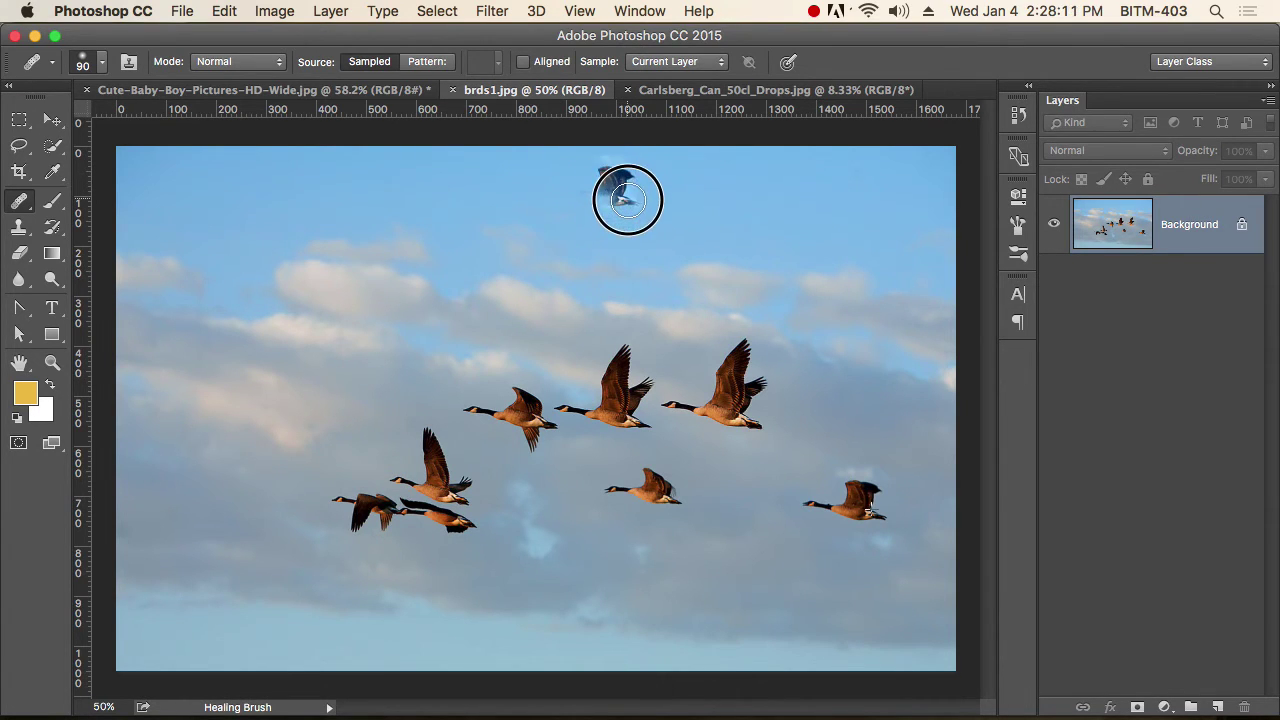
mouse_move(582, 194)
left_mouse_down()
mouse_move(557, 191)
mouse_move(630, 206)
mouse_move(560, 194)
left_mouse_up()
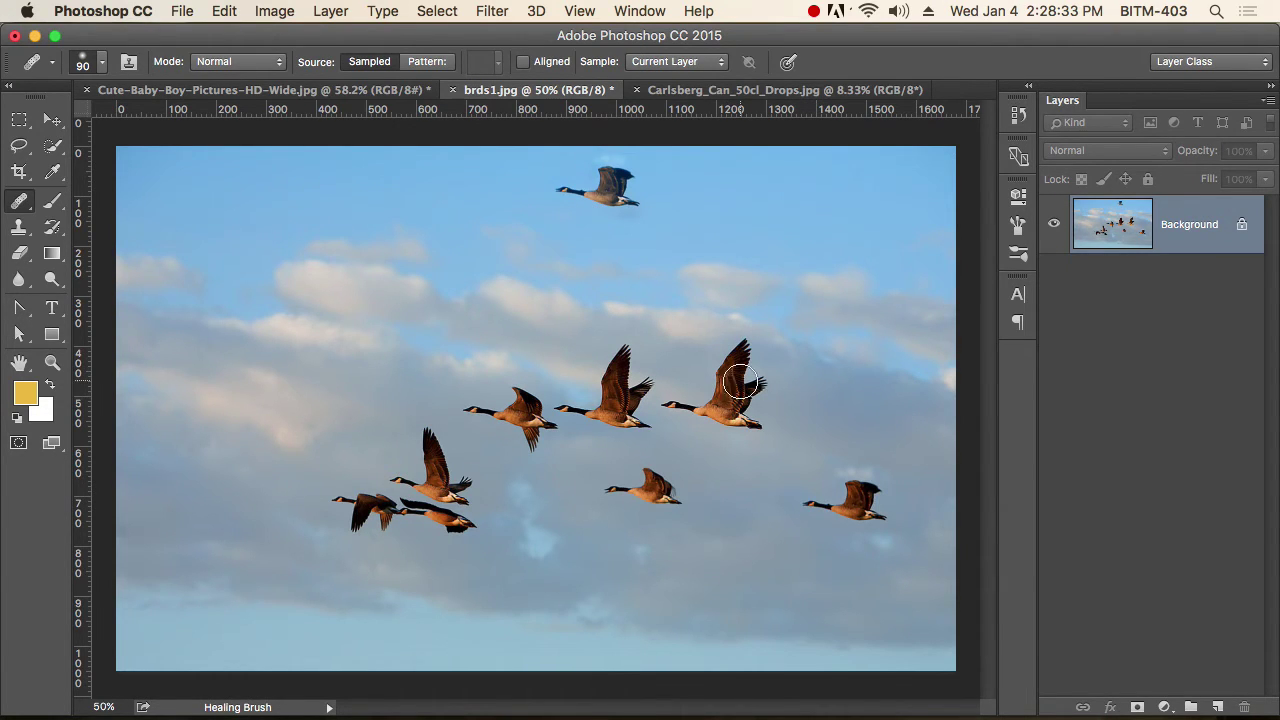
mouse_move(861, 204)
left_mouse_down()
mouse_move(872, 157)
mouse_move(874, 199)
mouse_move(904, 192)
mouse_move(856, 233)
mouse_move(845, 219)
mouse_move(788, 215)
mouse_move(884, 235)
mouse_move(806, 218)
mouse_move(874, 229)
left_mouse_up()
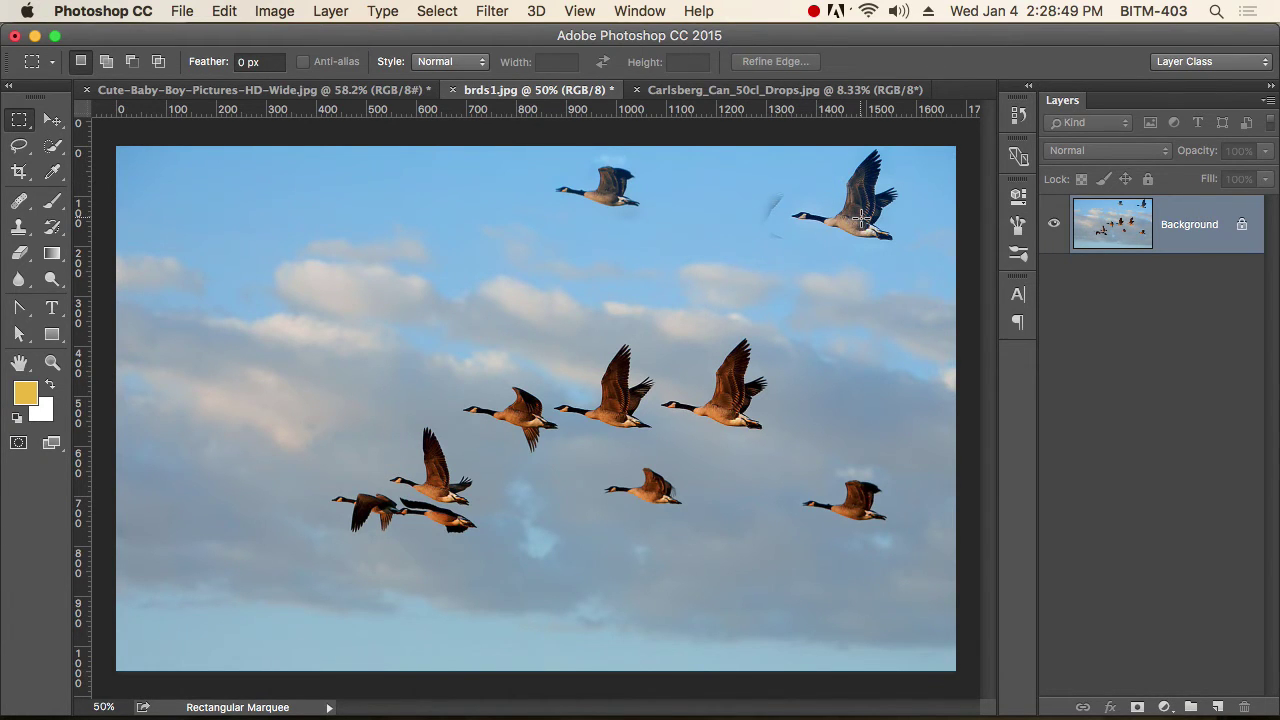
- Clone-stamp clean sky over the faint ghost wing beside the upper-right goose
left_click_drag(792, 195, 880, 258)
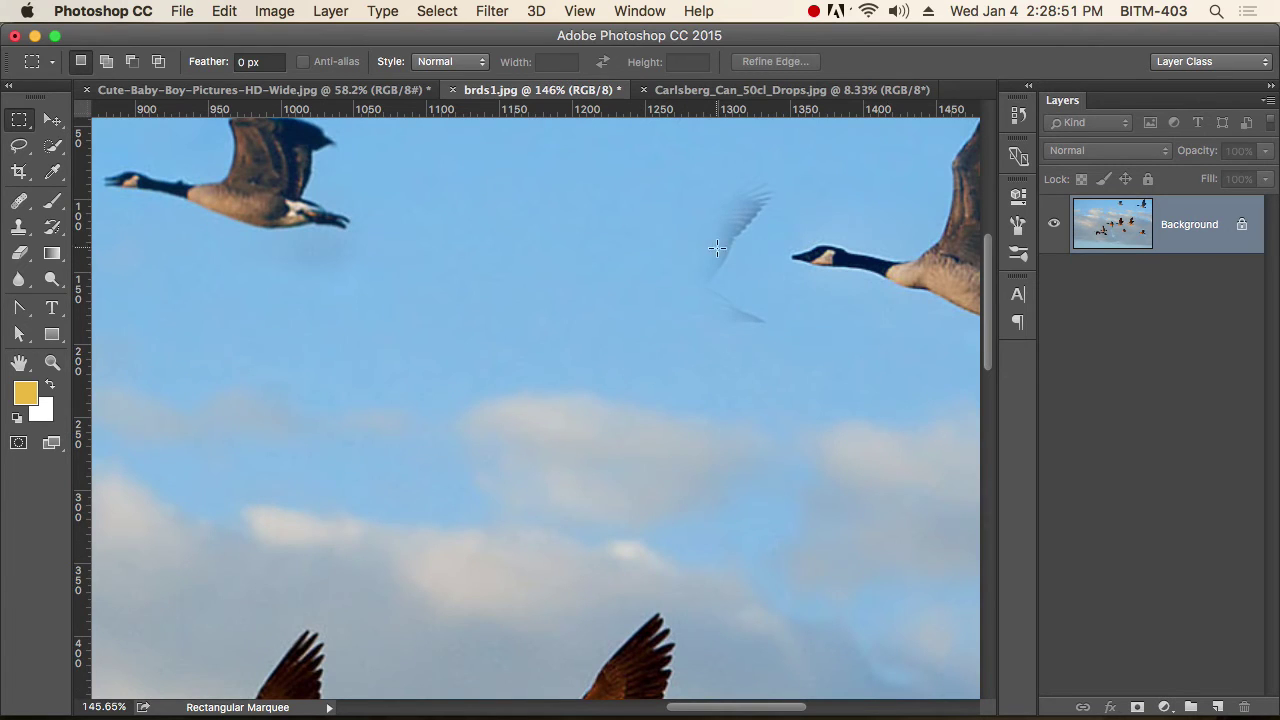
scroll(700, 263, "down", 5)
scroll(709, 480, "up", 5)
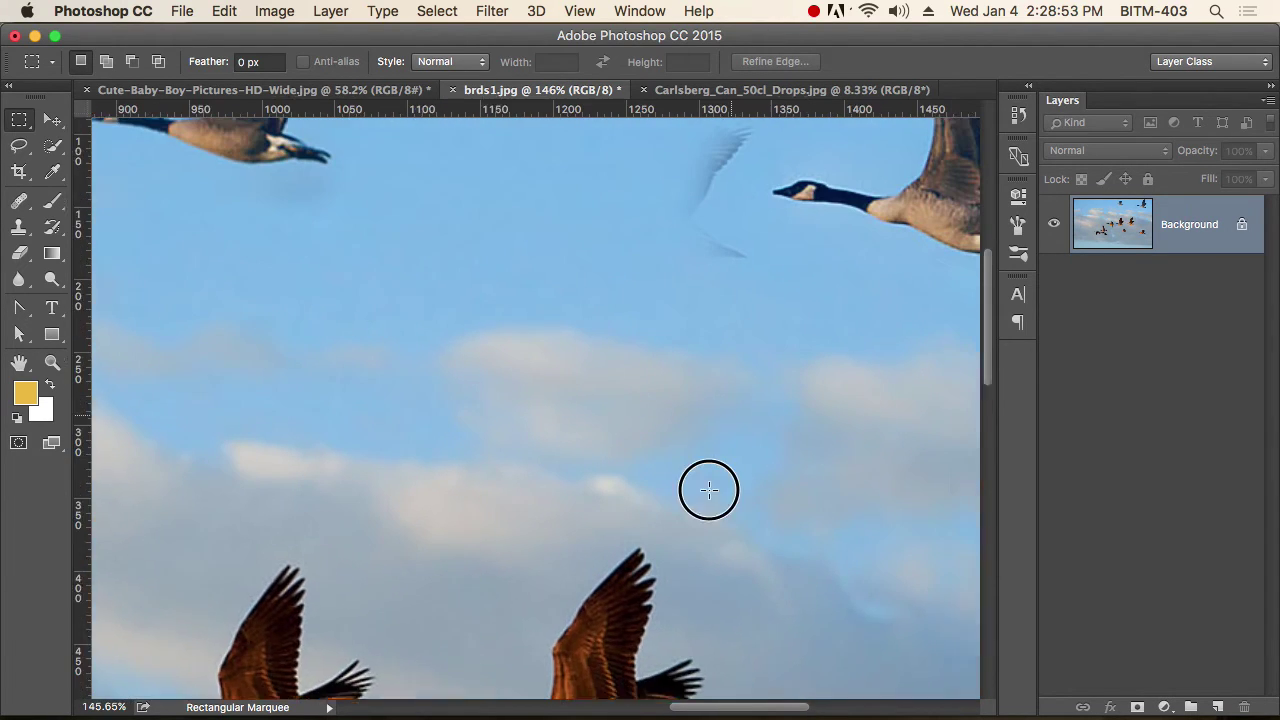
scroll(709, 480, "right", 2)
left_click(19, 227)
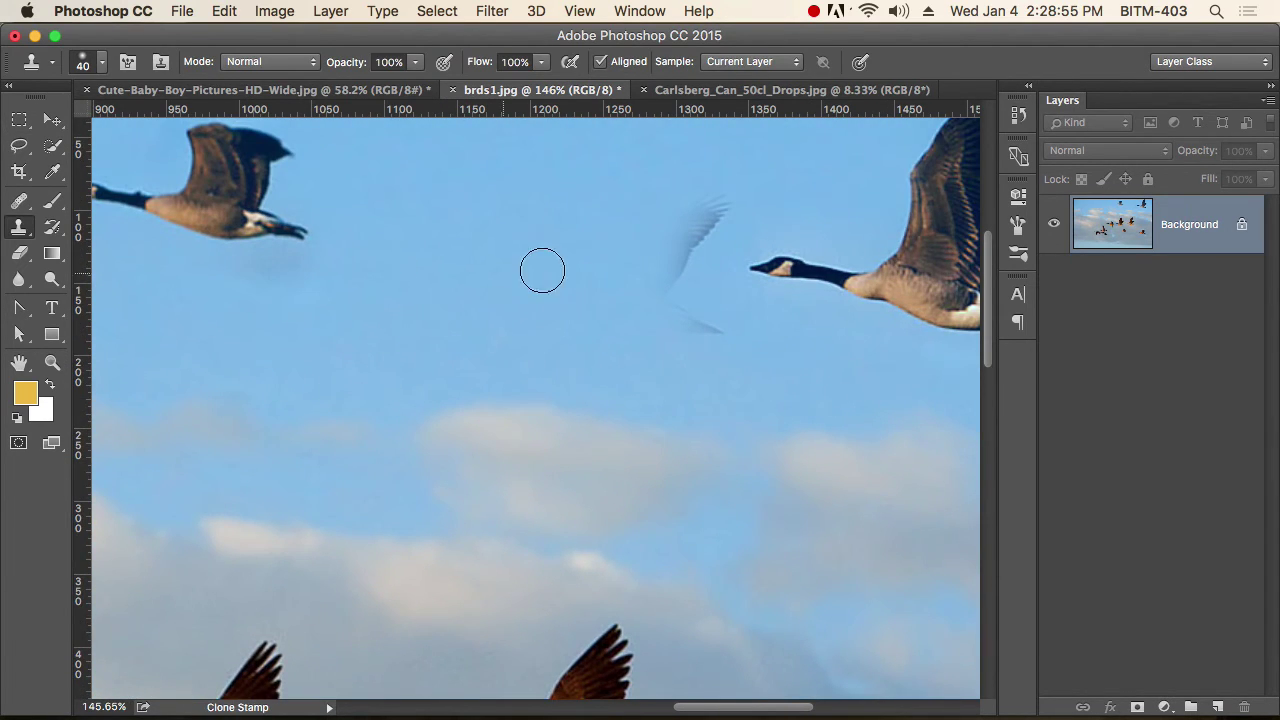
left_click(558, 195, "alt")
mouse_move(726, 211)
left_mouse_down()
mouse_move(675, 253)
mouse_move(704, 231)
mouse_move(676, 276)
mouse_move(687, 326)
mouse_move(721, 333)
mouse_move(664, 310)
left_mouse_up()
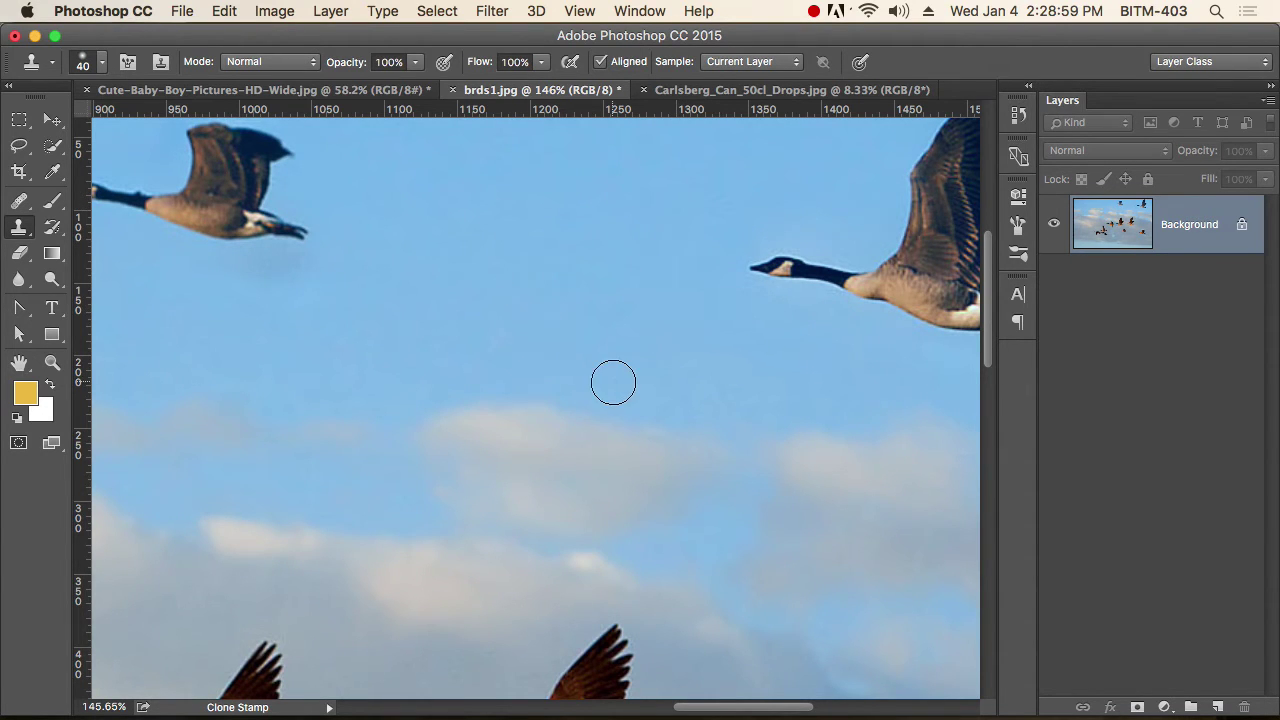
- Zoom out to fit the geese photo and switch to the Rectangular Marquee
left_click(600, 356, "alt")
left_click(600, 356, "alt")
left_click(600, 356, "alt")
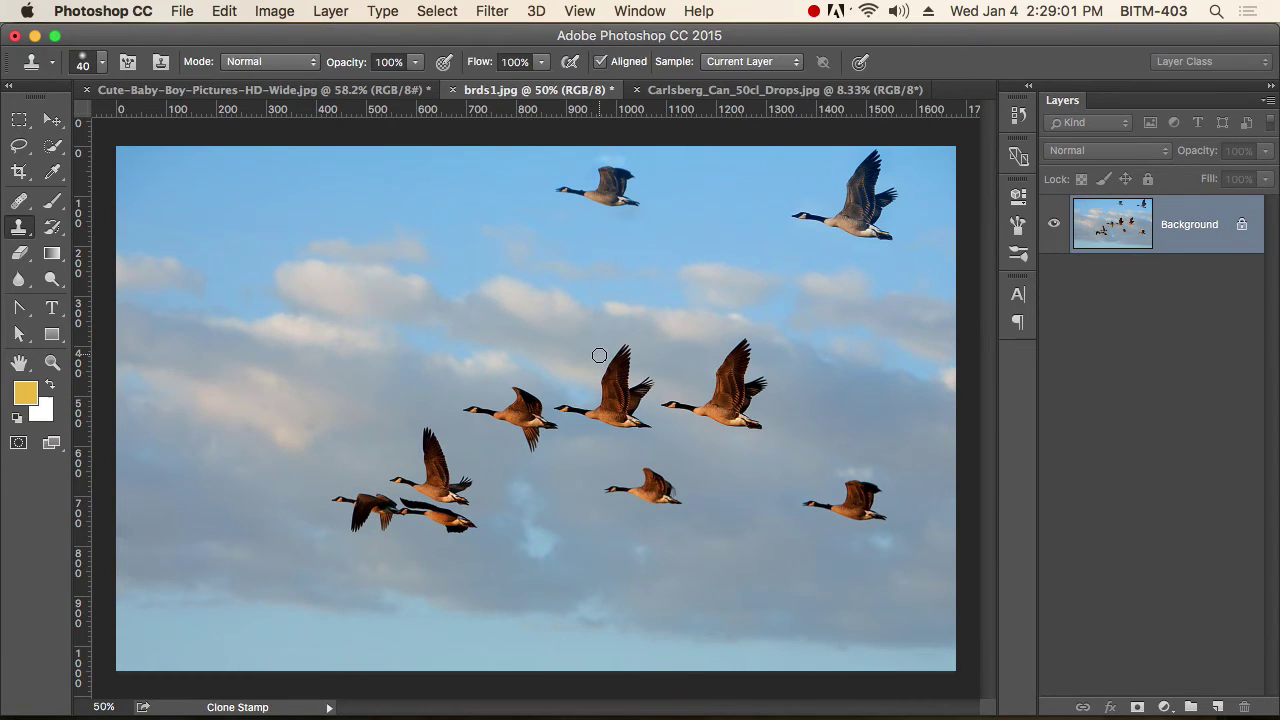
key("m")
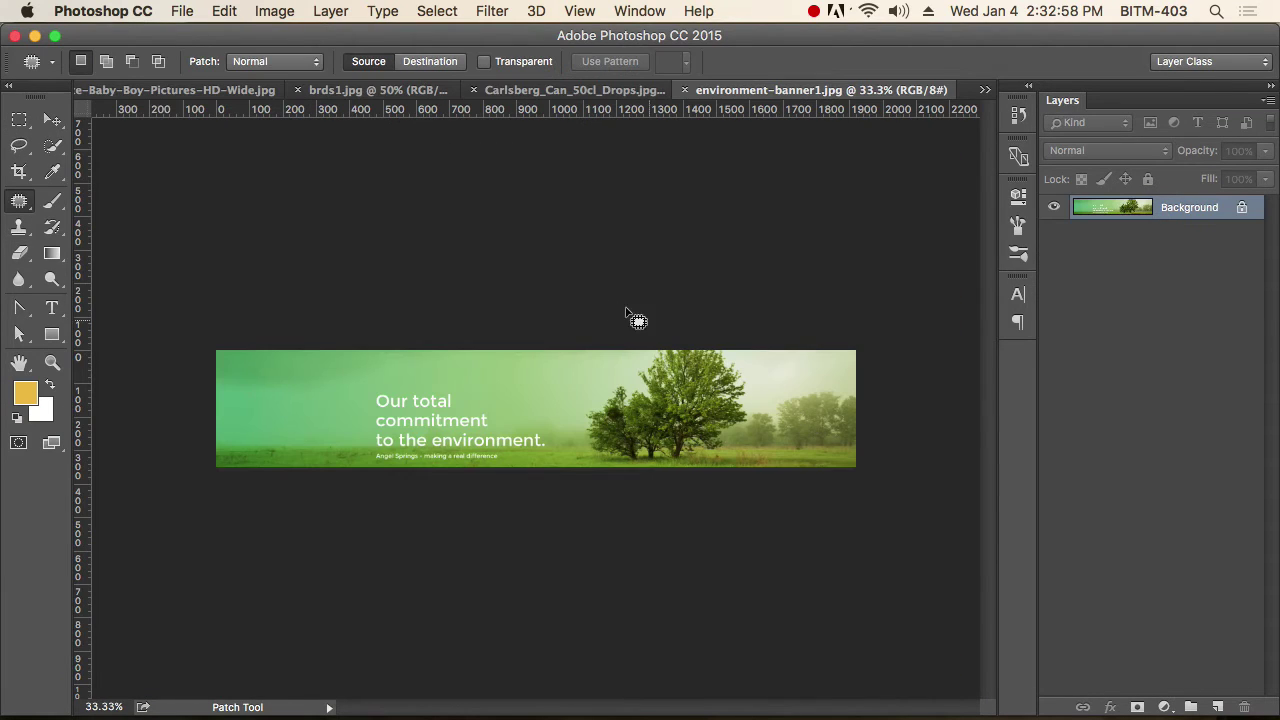
- Revert brds1.jpg to its saved original
left_click(372, 90)
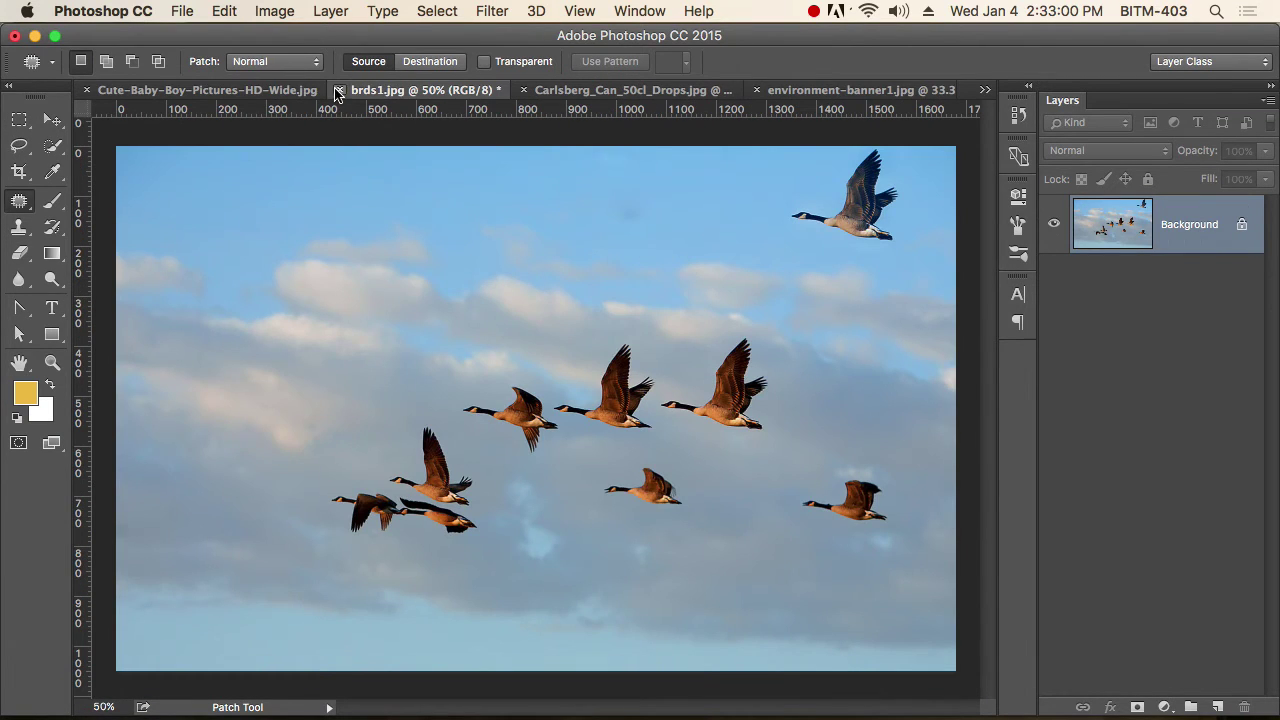
left_click(180, 11)
left_click(252, 251)
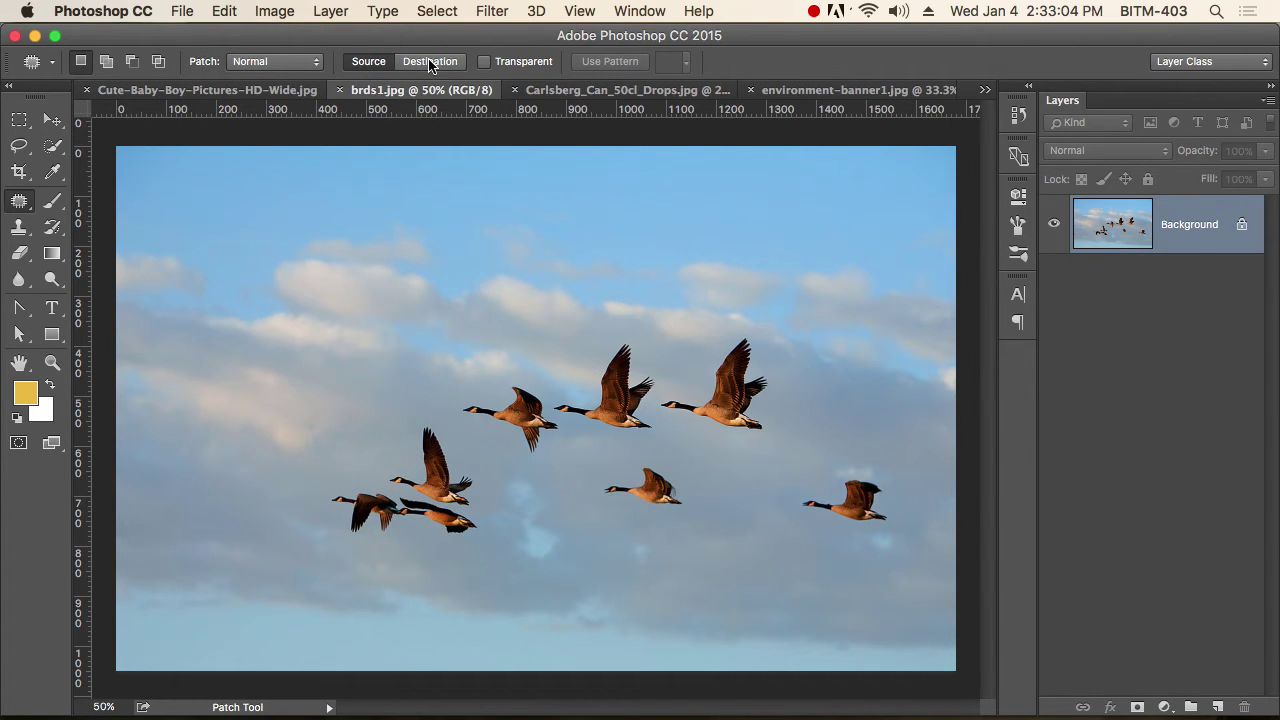
- Patch the lone goose below the flock away with nearby sky, then deselect and zoom out
left_click_drag(614, 428, 654, 443)
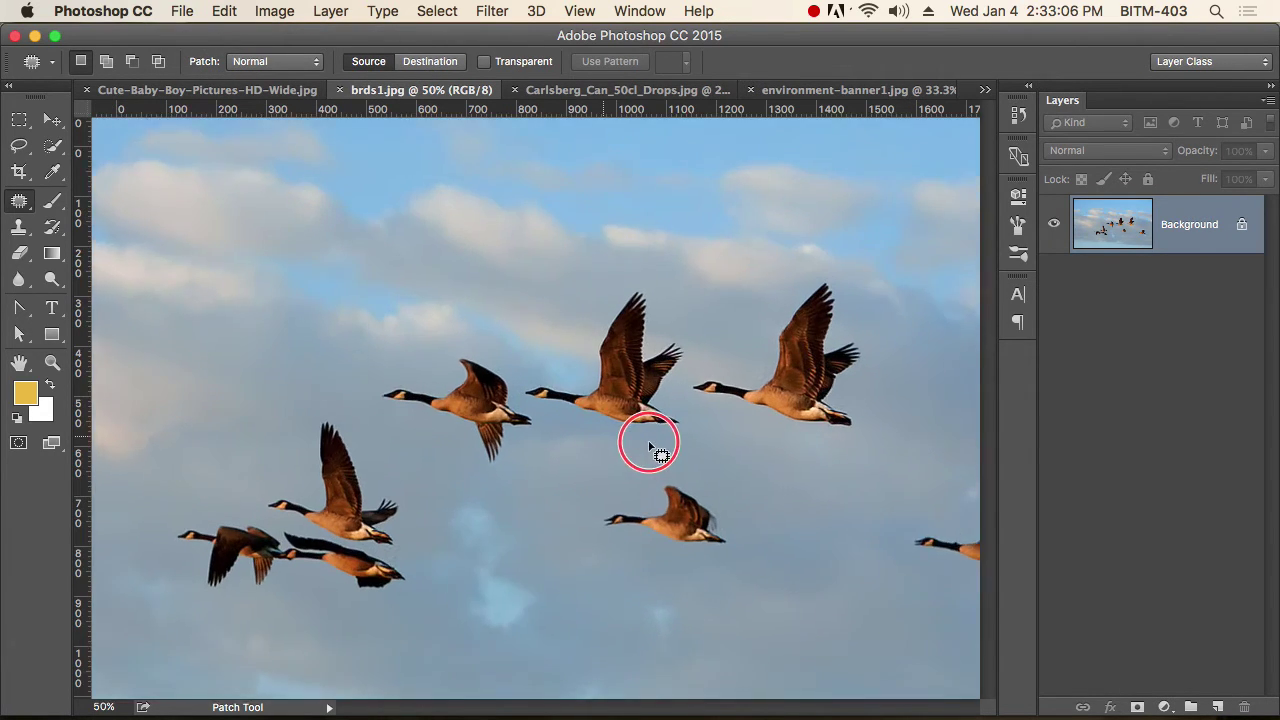
scroll(723, 314, "down", 3)
scroll(550, 383, "right", 5)
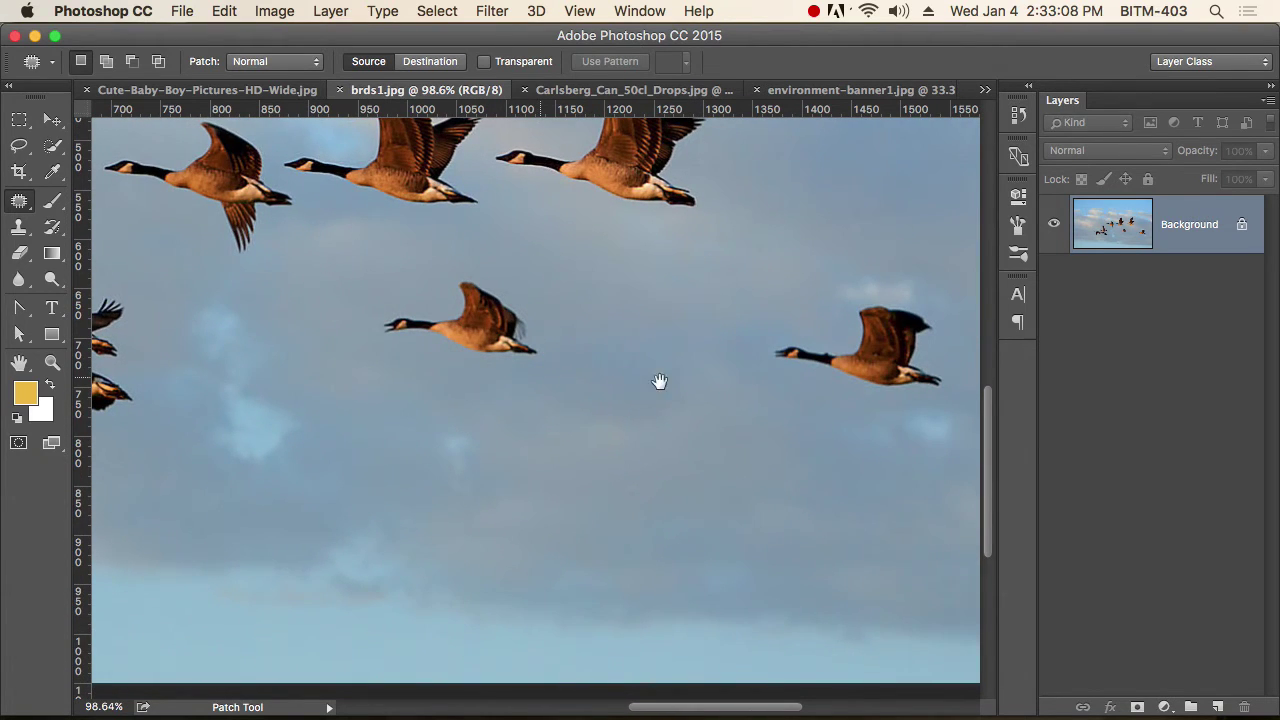
mouse_move(440, 312)
left_mouse_down()
mouse_move(437, 266)
mouse_move(477, 277)
mouse_move(526, 320)
mouse_move(531, 370)
mouse_move(360, 337)
mouse_move(403, 297)
mouse_move(370, 300)
left_mouse_up()
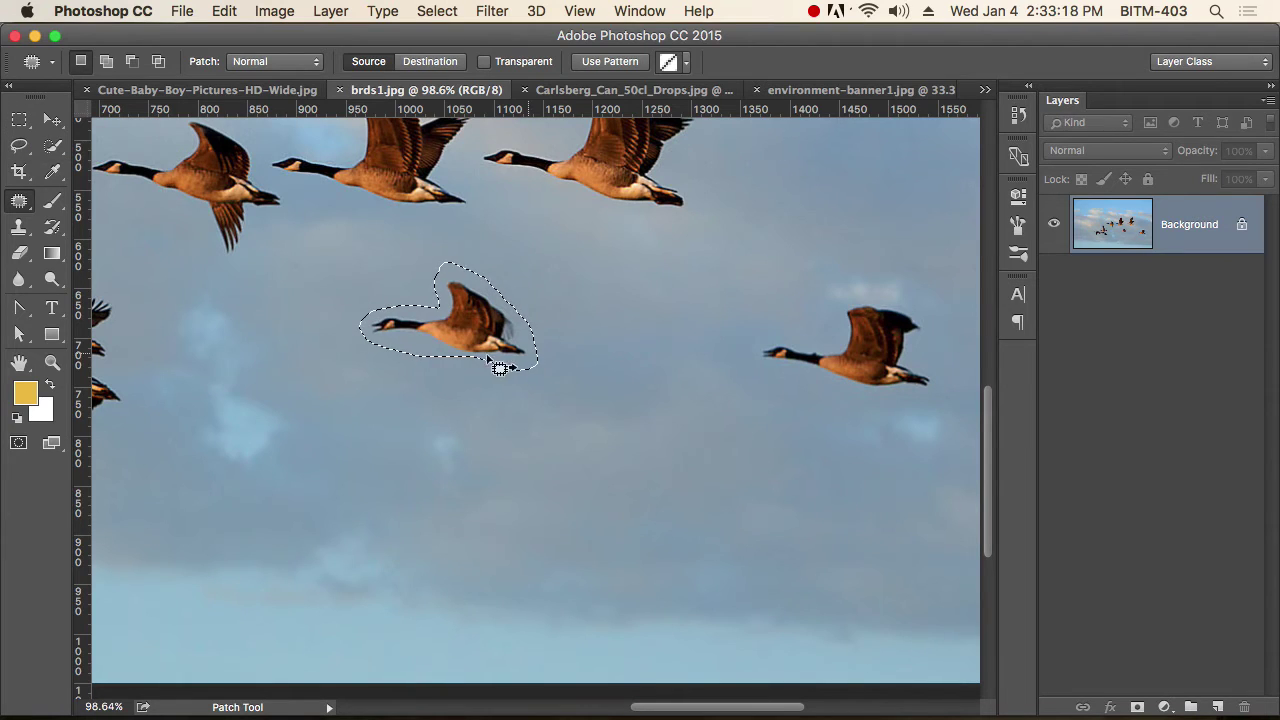
left_click_drag(467, 330, 600, 482)
left_click(719, 529)
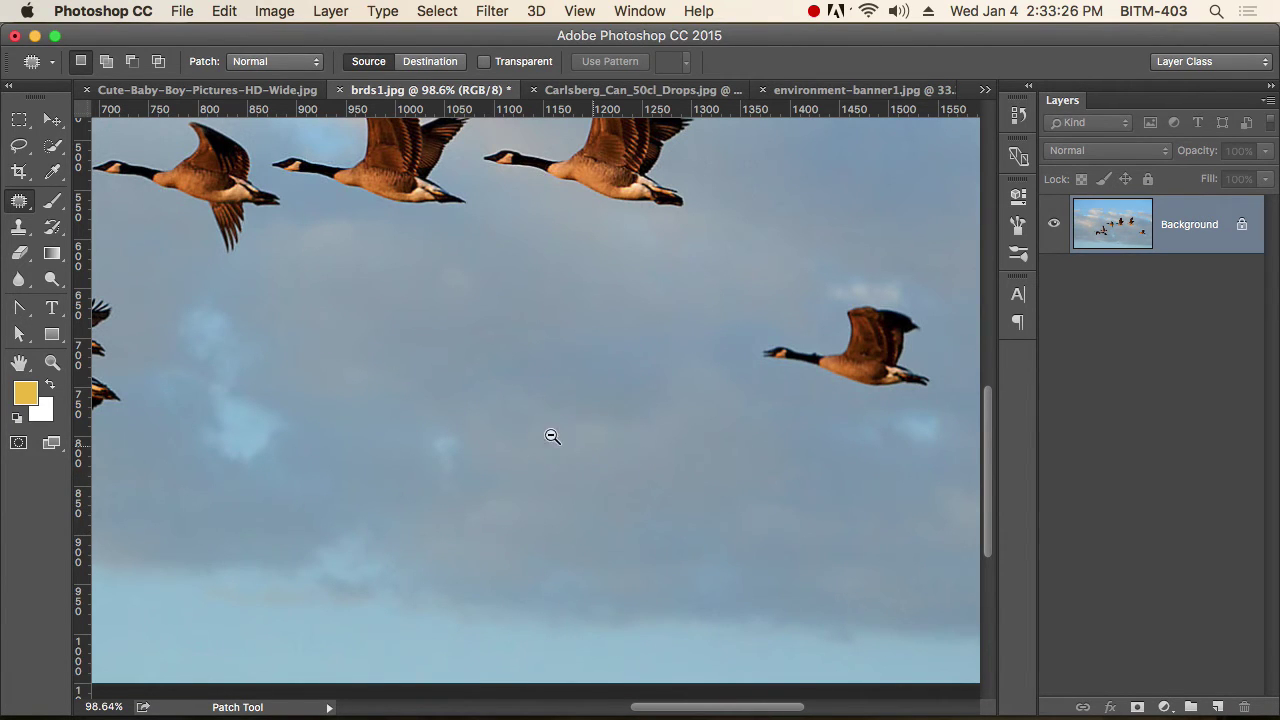
left_click(595, 447, "alt")
left_click(514, 423, "alt")
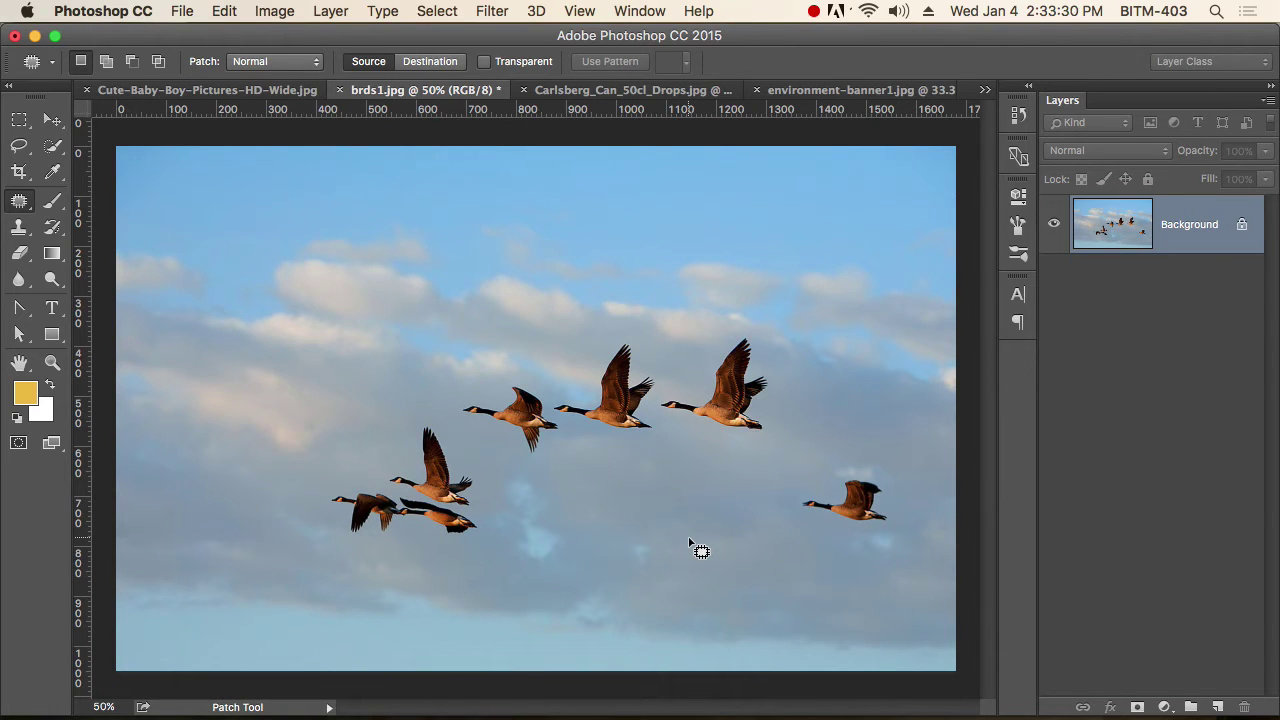
- On environment-banner1.jpg, patch out the word 'to' with plain background
left_click(850, 89)
left_click_drag(384, 412, 520, 457)
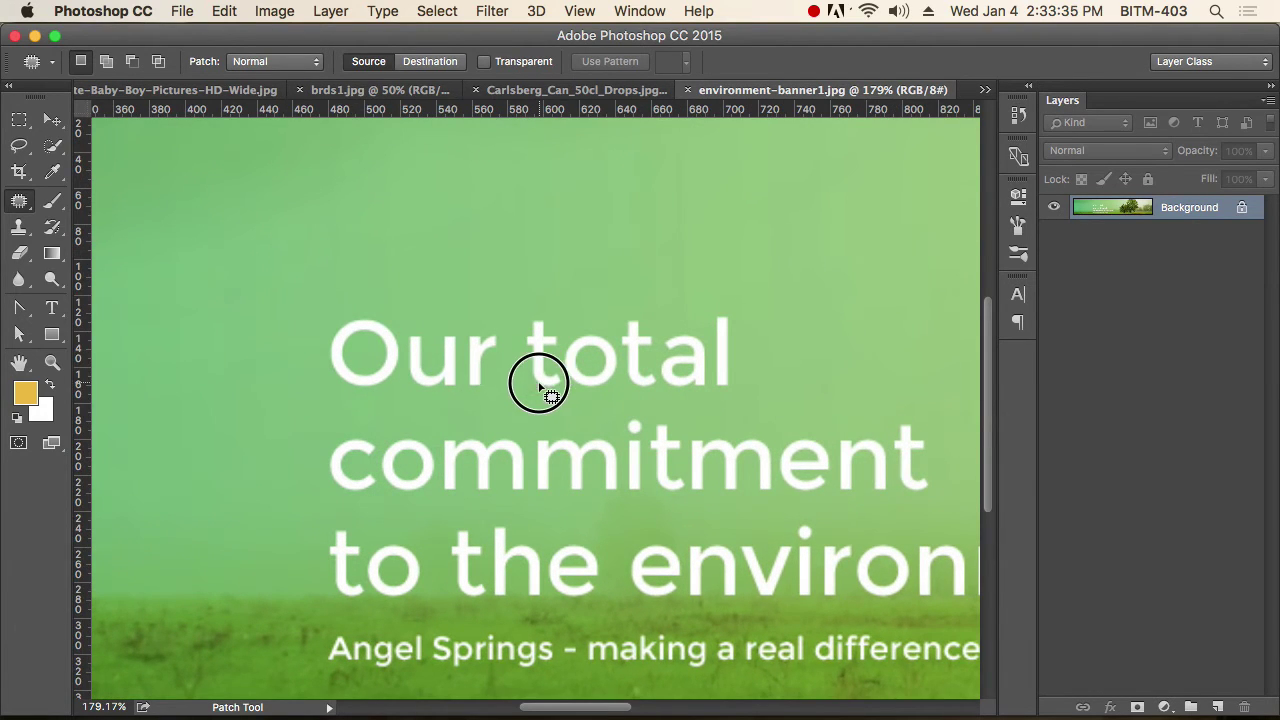
left_click_drag(538, 383, 384, 403)
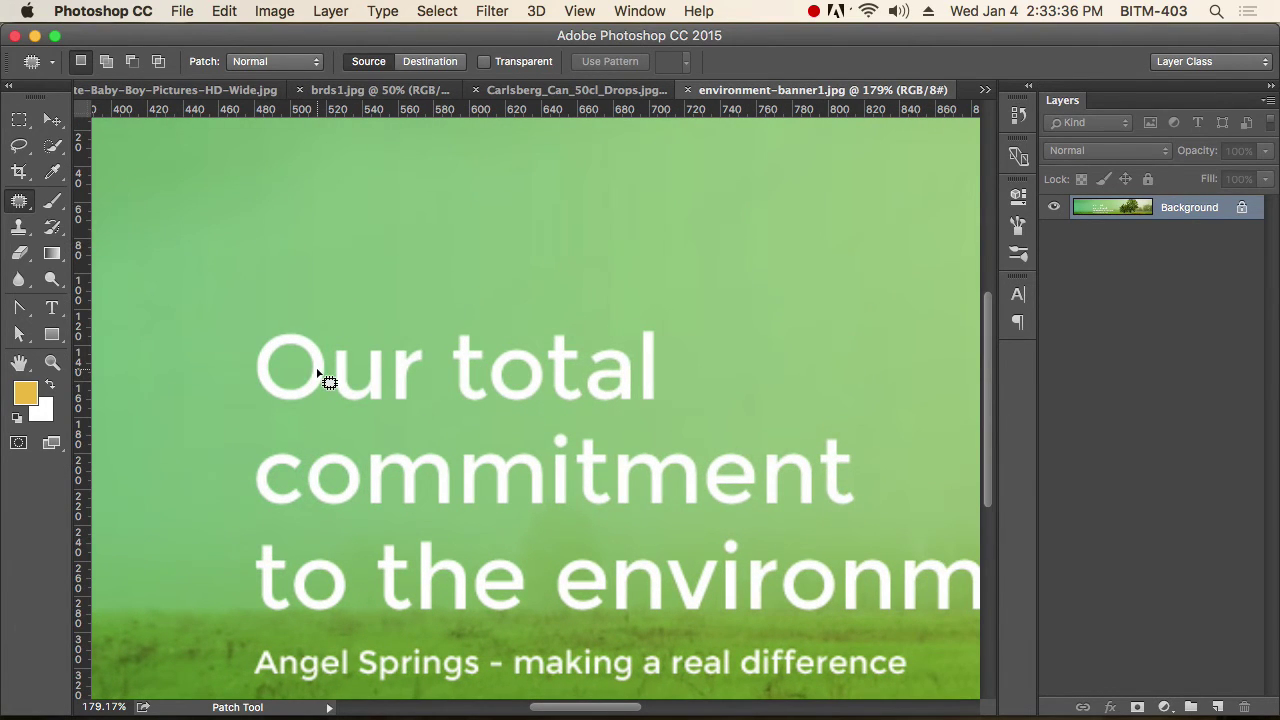
key("super+0")
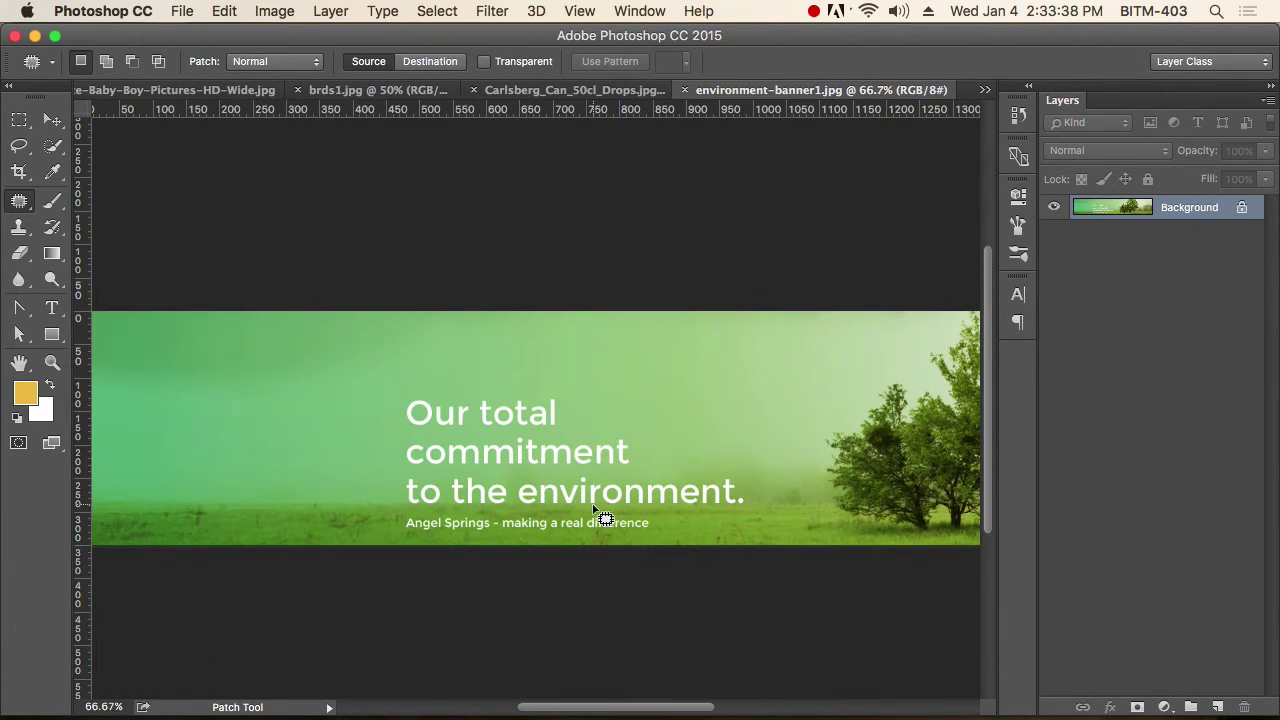
left_click_drag(466, 539, 427, 490)
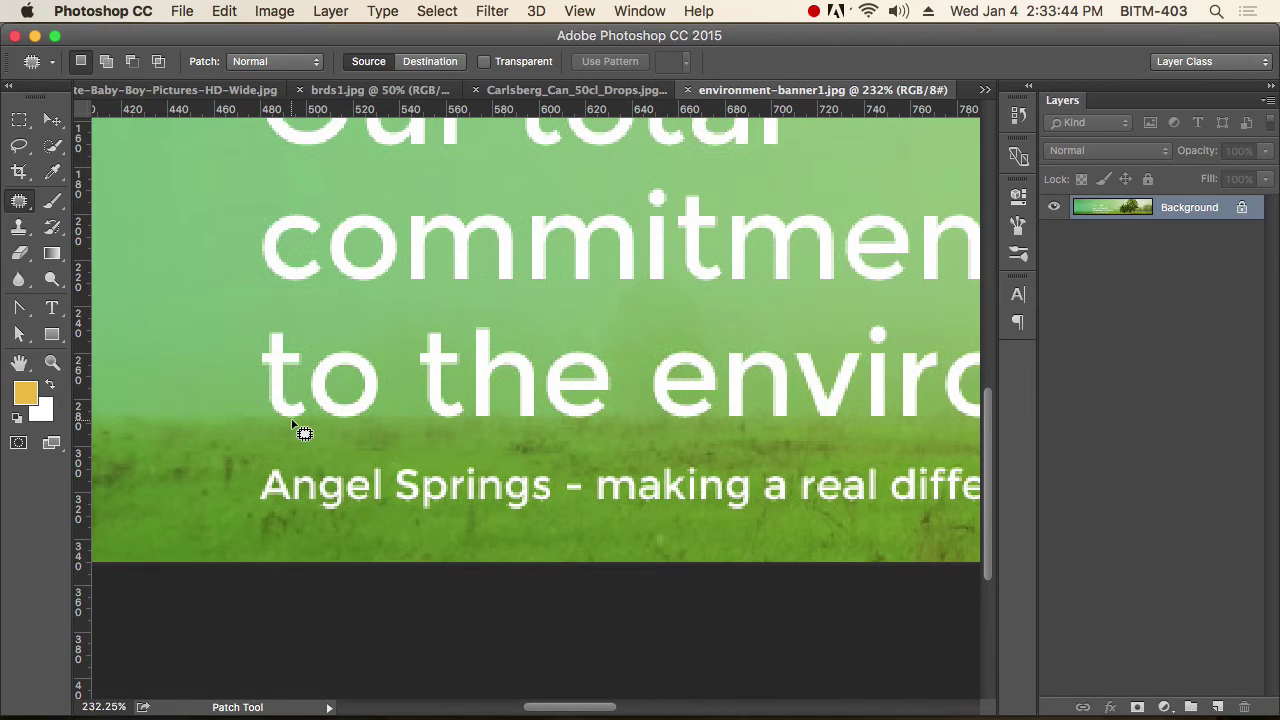
left_click_drag(285, 418, 478, 426)
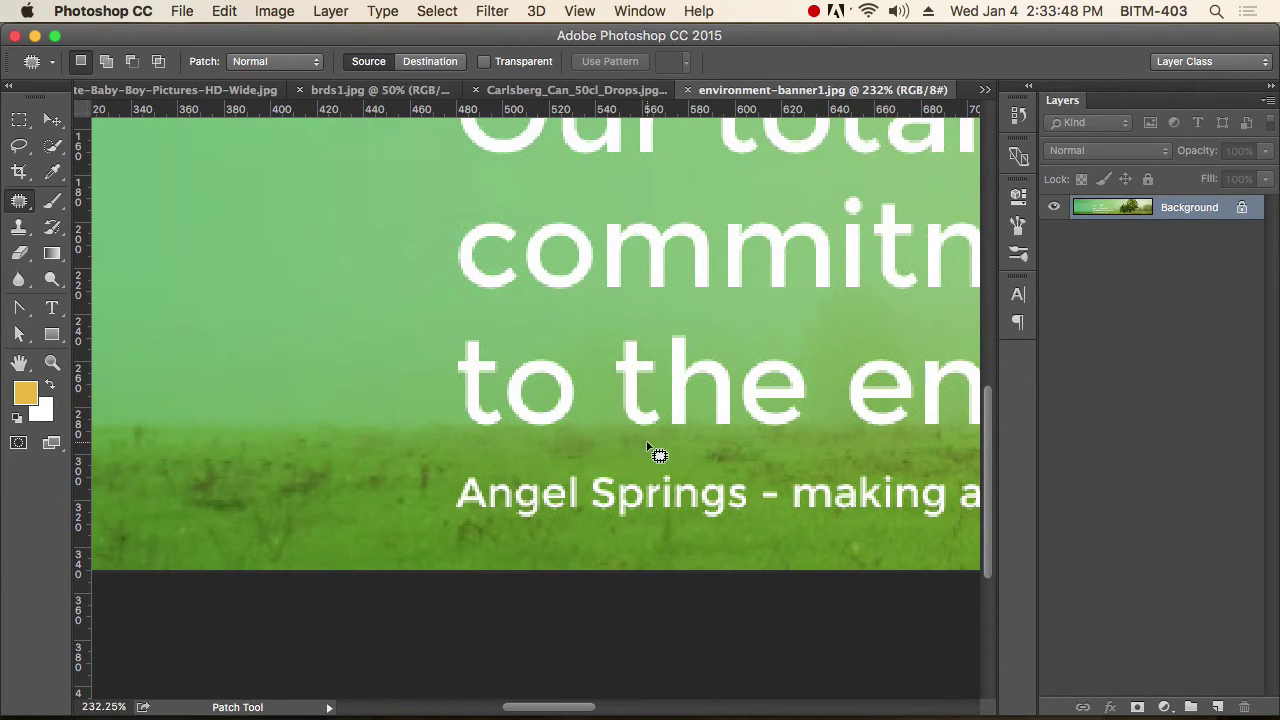
mouse_move(449, 331)
left_mouse_down()
mouse_move(502, 324)
mouse_move(567, 346)
mouse_move(592, 372)
mouse_move(601, 416)
mouse_move(578, 445)
mouse_move(470, 449)
mouse_move(438, 415)
mouse_move(447, 331)
left_mouse_up()
left_click_drag(557, 423, 380, 420)
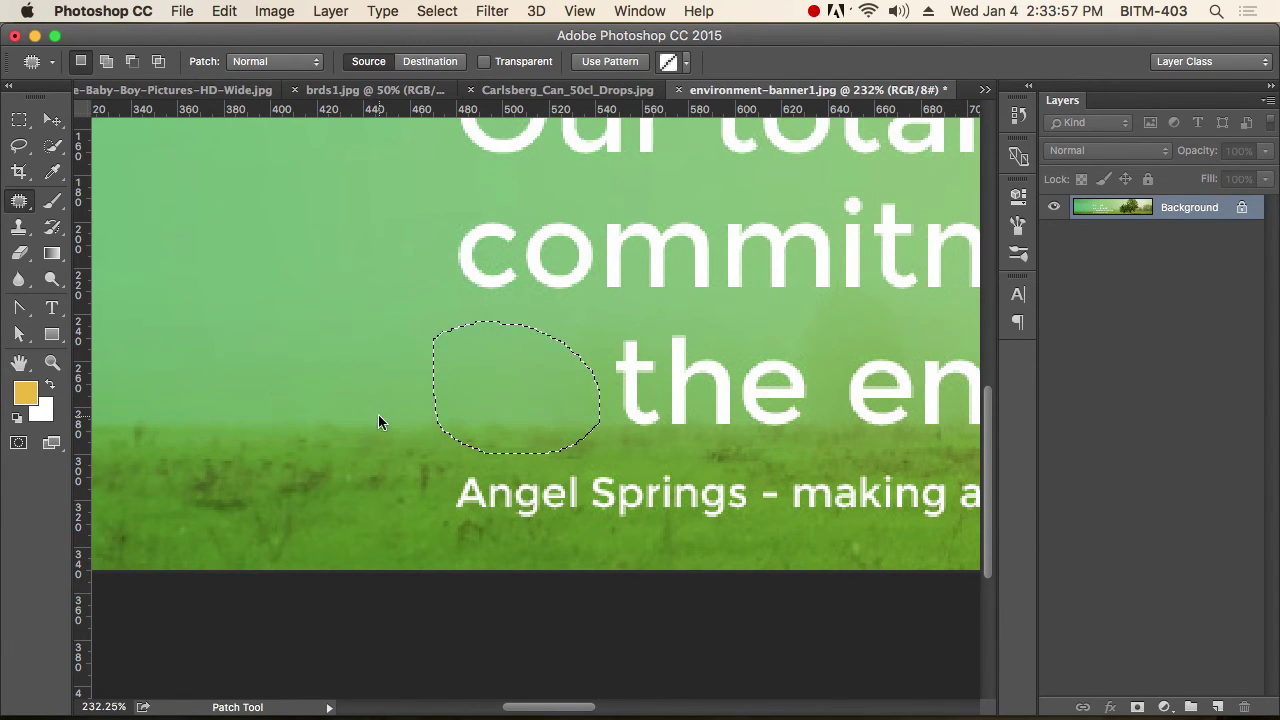
left_click(275, 335)
- Patch out the word 'the' with clean grass and deselect
scroll(648, 443, "right", 5)
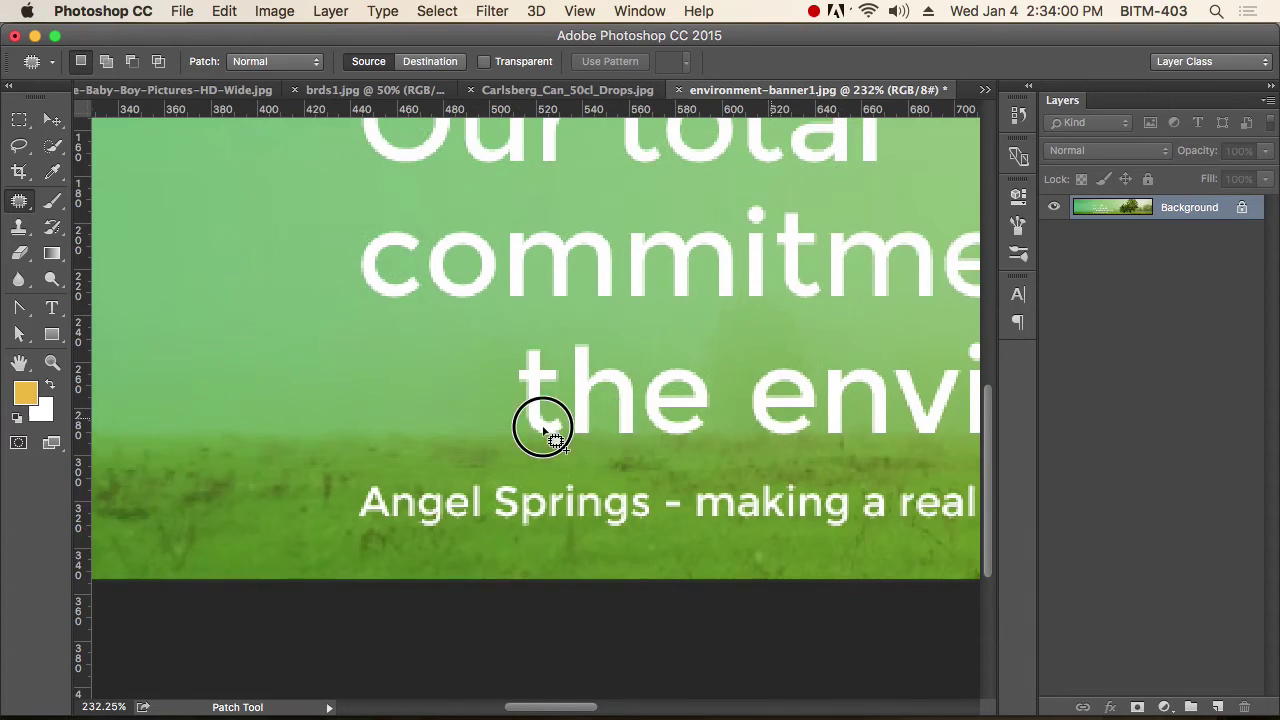
mouse_move(288, 336)
left_mouse_down()
mouse_move(473, 348)
mouse_move(500, 384)
mouse_move(501, 421)
mouse_move(468, 446)
mouse_move(300, 432)
left_mouse_up()
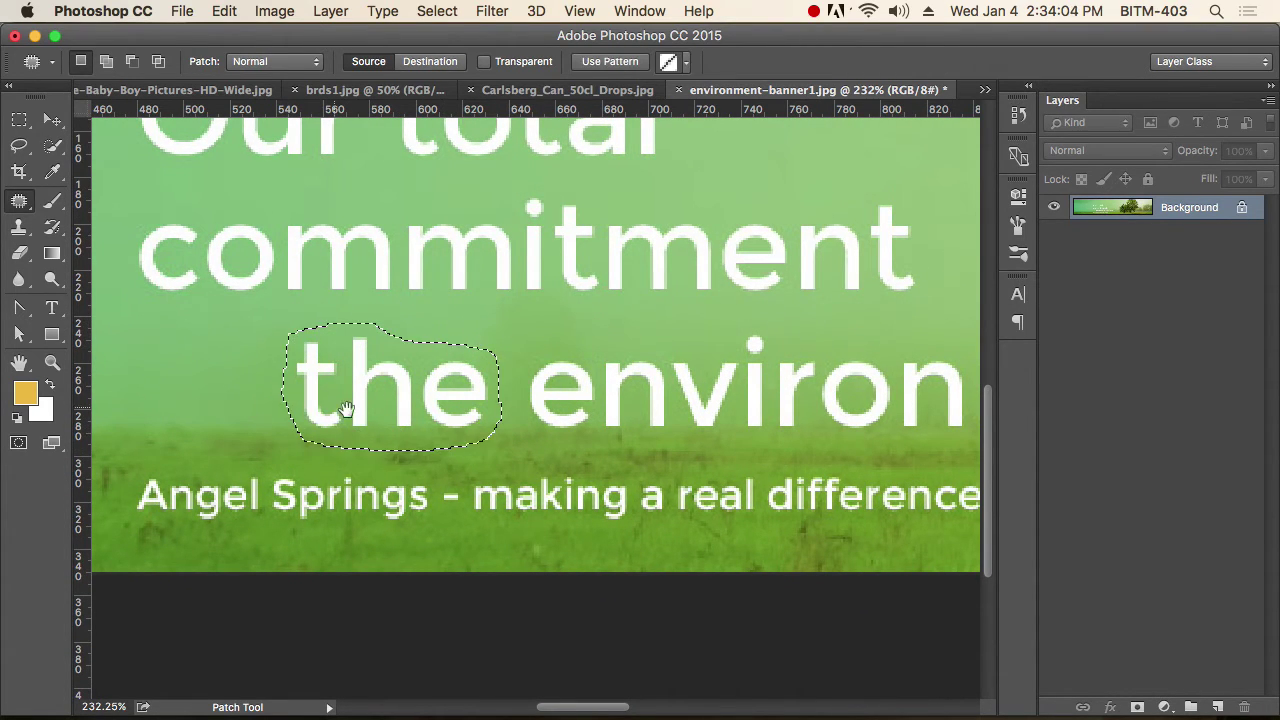
scroll(343, 414, "left", 5)
left_click_drag(698, 432, 486, 434)
key("super+d")
- Marquee-select 'environment.' and patch it over with nearby grass
left_click(486, 400, "alt")
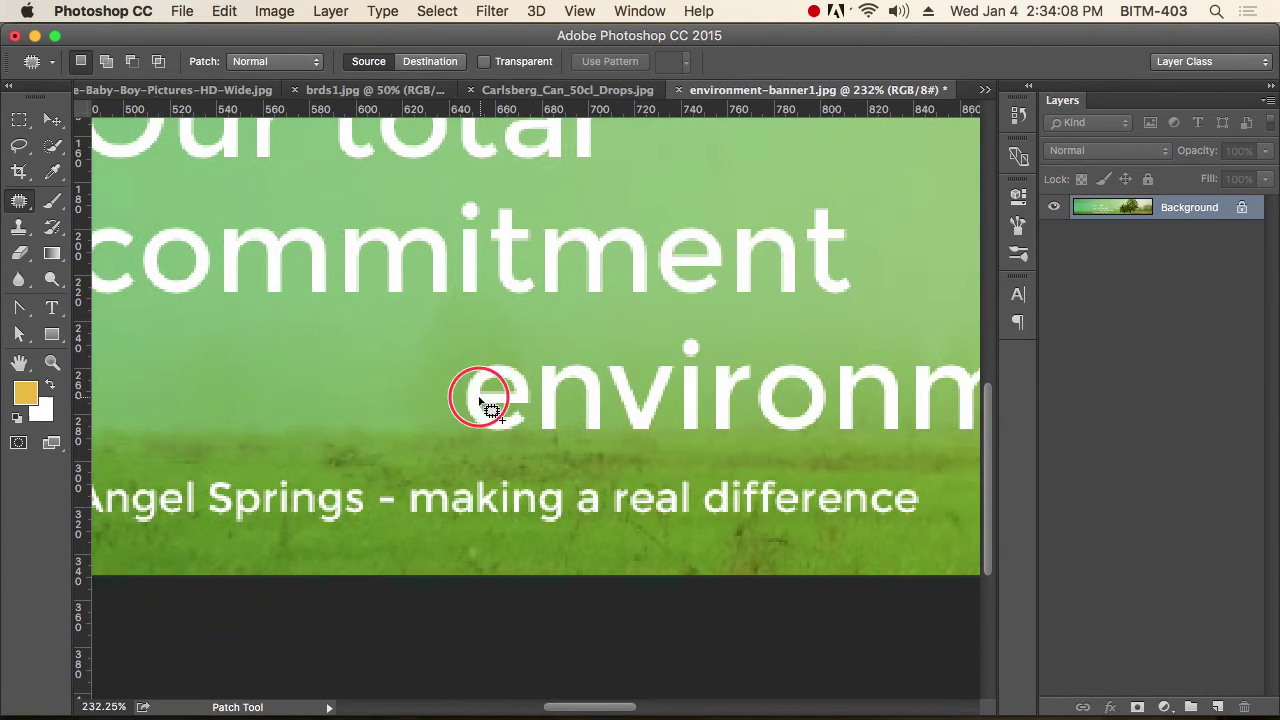
left_click_drag(724, 428, 609, 420)
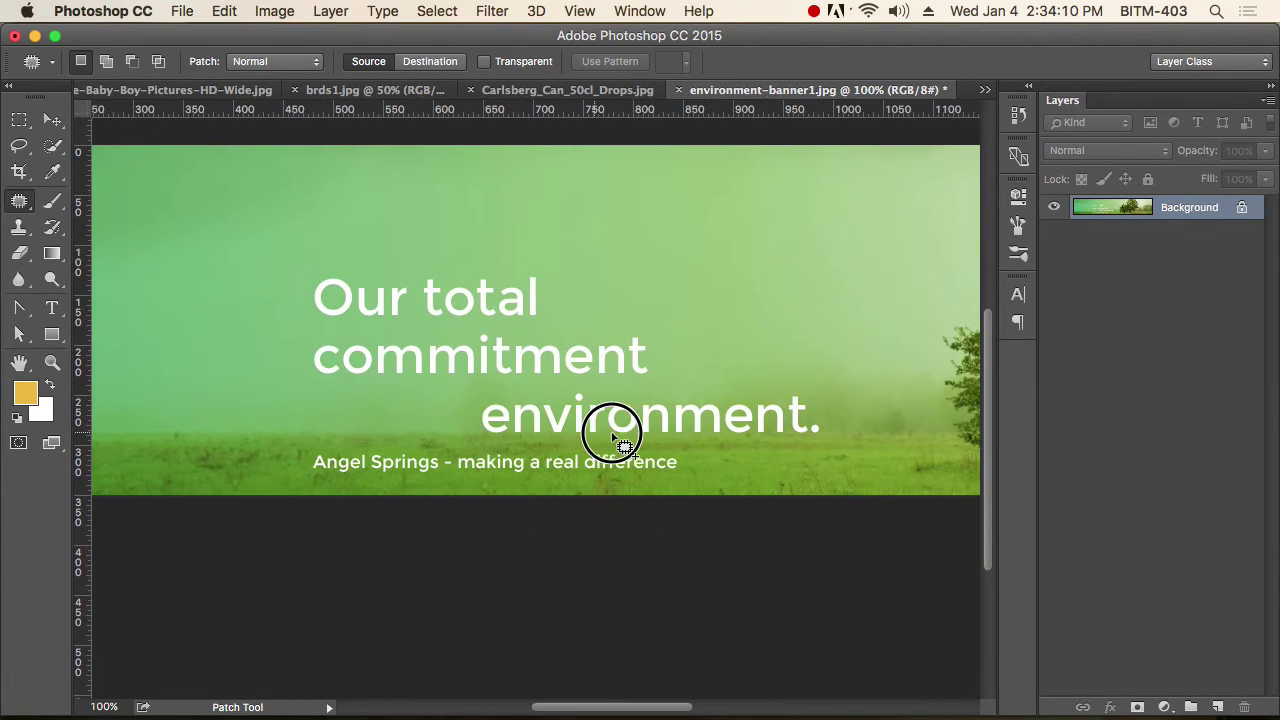
key("m")
left_click_drag(478, 393, 828, 448)
key("j")
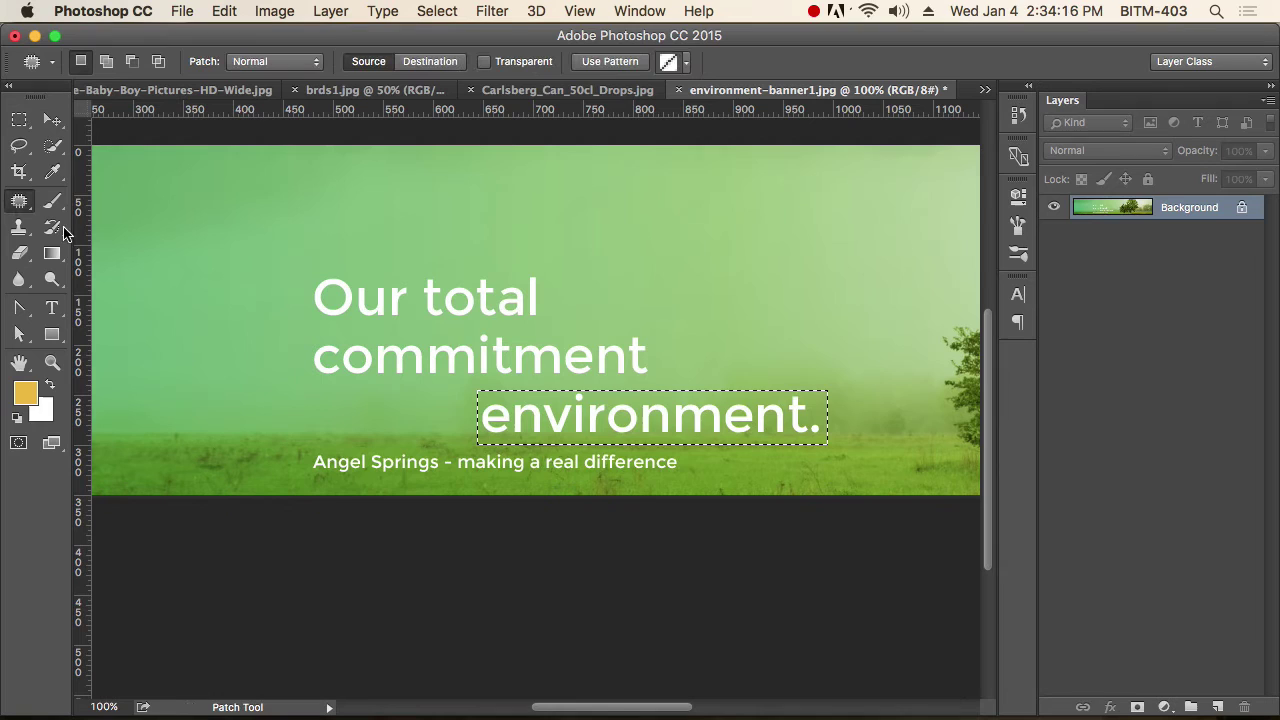
left_click_drag(704, 428, 333, 425)
key("ctrl+d")
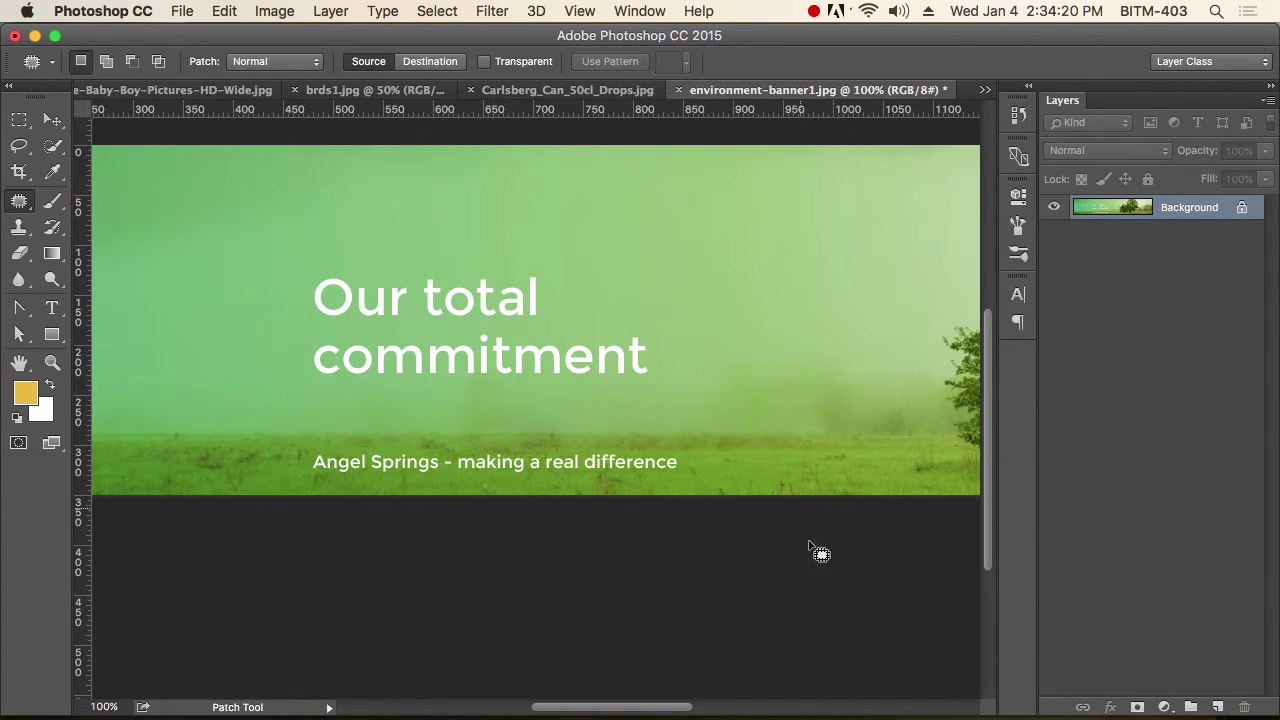
left_click(681, 483, "alt+super")
- Choose the Patch Tool and set it to Destination mode
left_click(660, 500, "alt+super")
left_click(645, 486, "super")
left_click(660, 486, "super")
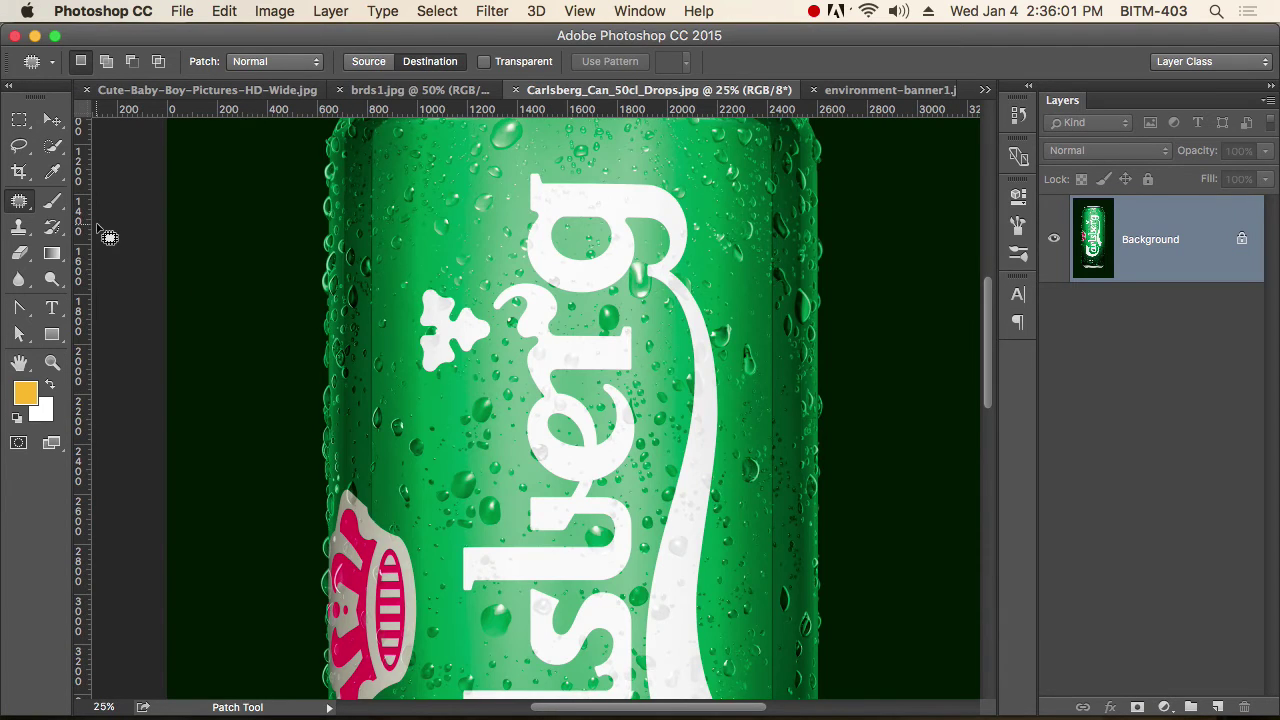
left_click(19, 200)
left_click(124, 229)
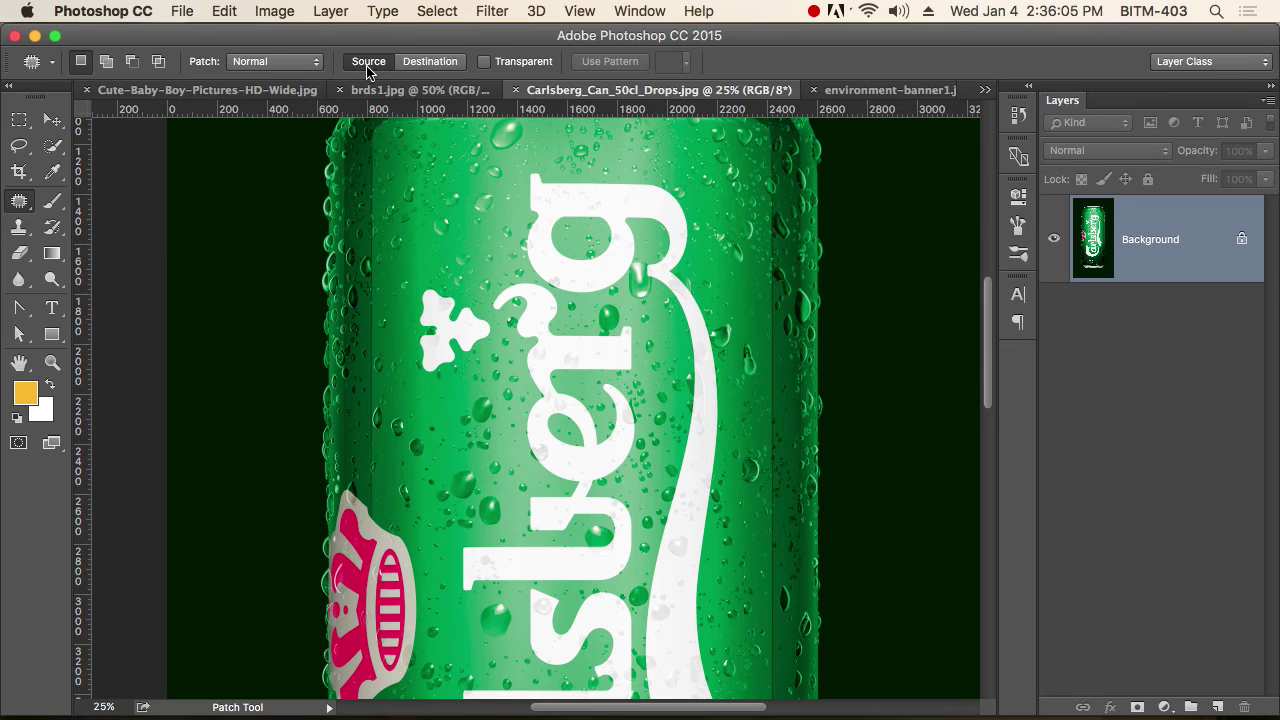
left_click(436, 64)
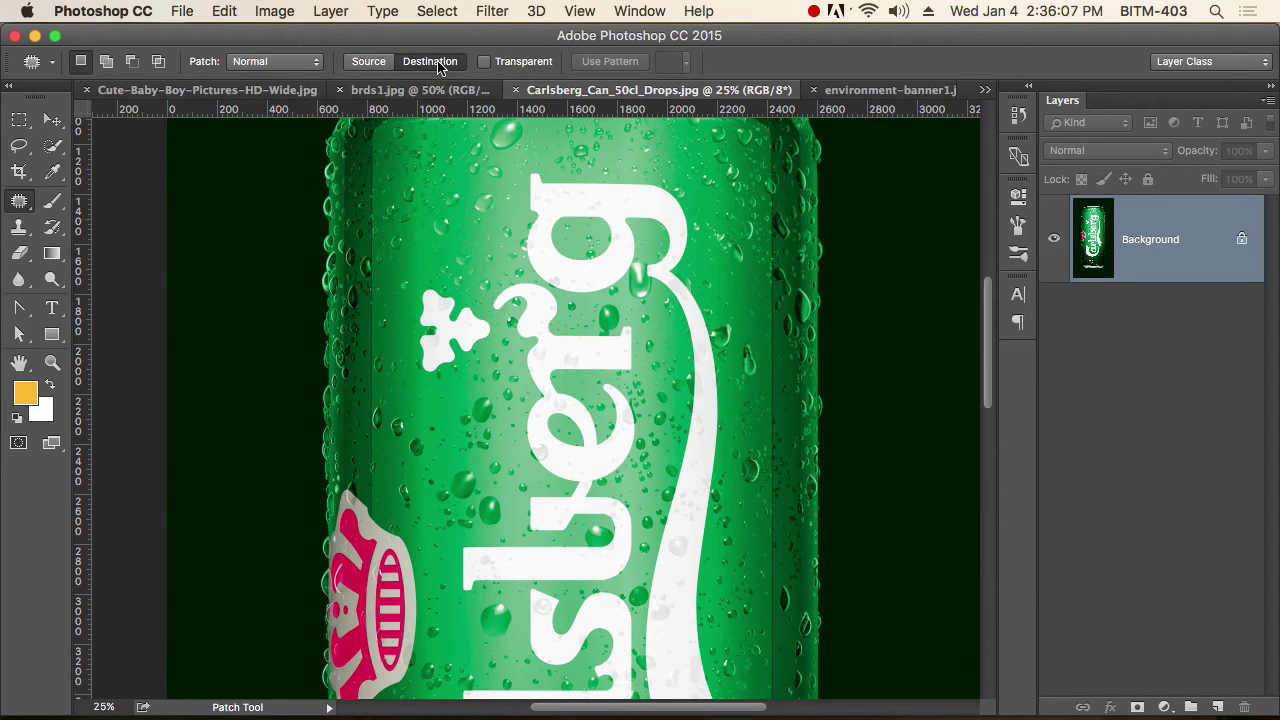
- Zoom around the Carlsberg logo and clear the selection
mouse_move(457, 290)
left_mouse_down()
mouse_move(457, 341)
mouse_move(485, 304)
mouse_move(556, 347)
mouse_move(562, 409)
mouse_move(485, 453)
mouse_move(455, 417)
mouse_move(461, 476)
mouse_move(377, 503)
mouse_move(351, 413)
mouse_move(356, 385)
mouse_move(393, 385)
mouse_move(352, 356)
mouse_move(367, 336)
mouse_move(361, 278)
mouse_move(381, 258)
mouse_move(407, 258)
mouse_move(476, 314)
left_mouse_up()
left_click(526, 397, "alt+super")
left_click(526, 397, "alt+super")
left_click_drag(554, 374, 862, 305)
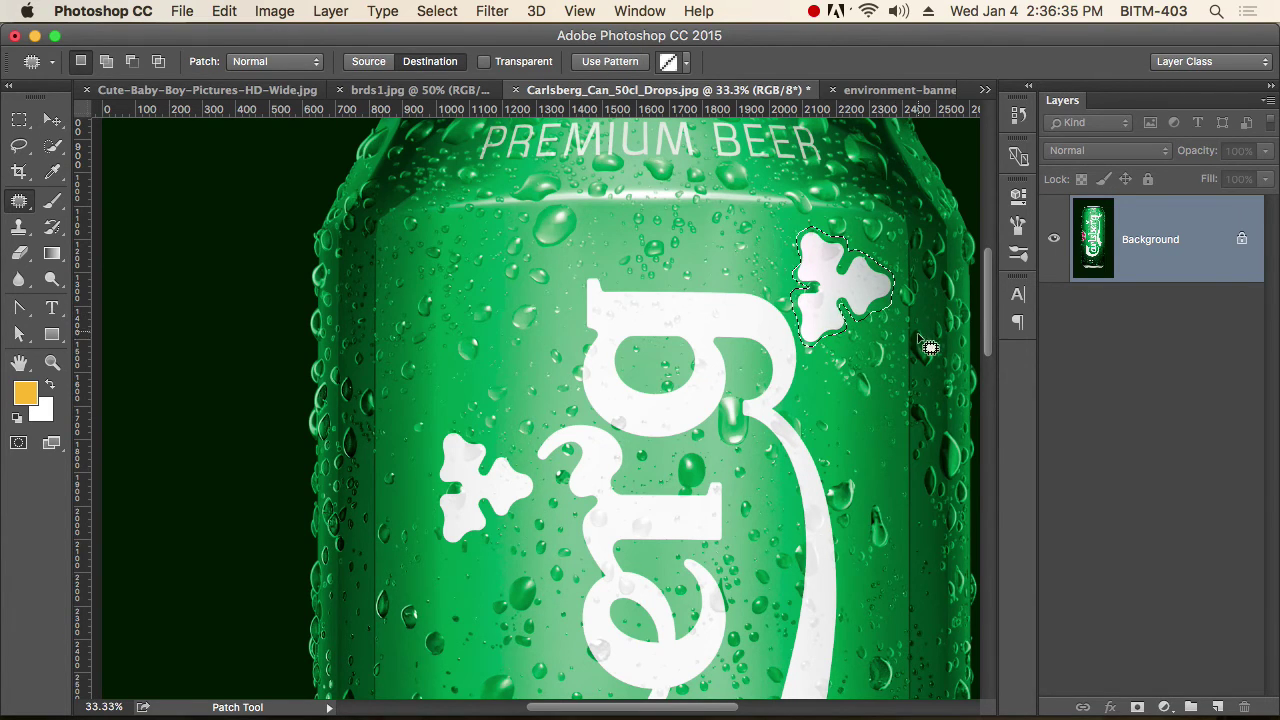
key("super+d")
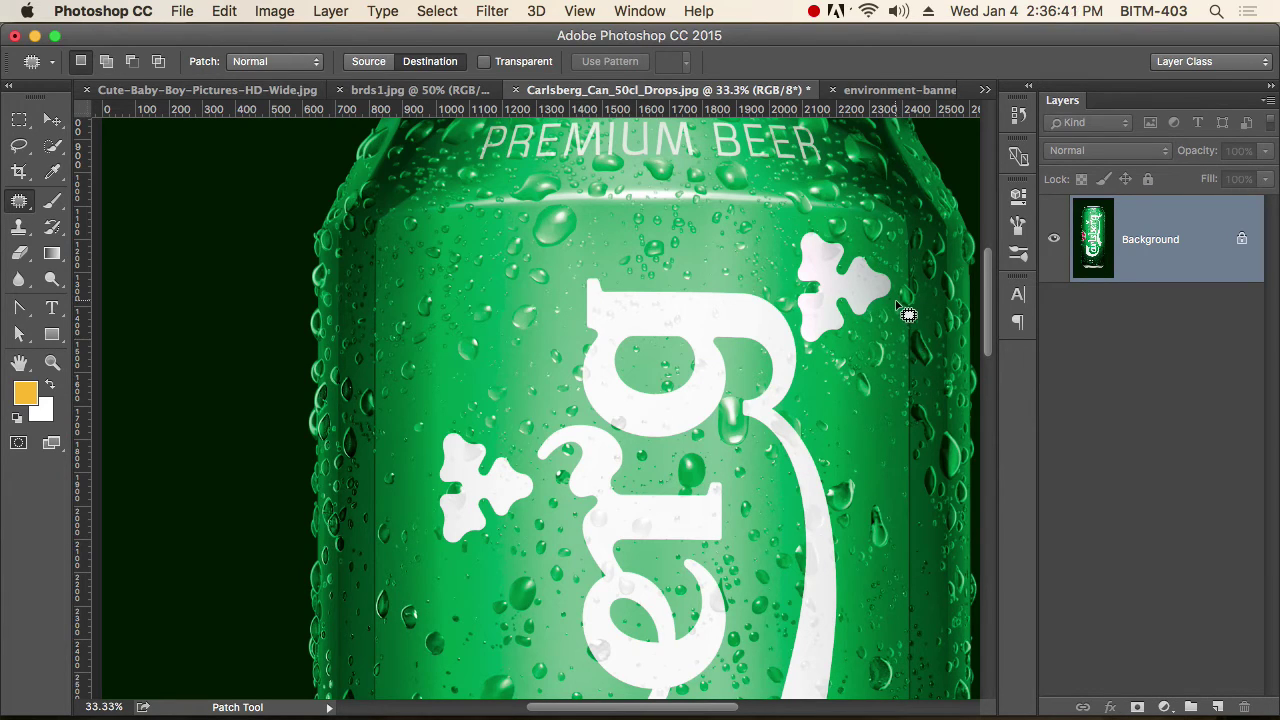
- Scroll and zoom to bring the small clover beside the logo into view
left_click_drag(898, 302, 964, 364)
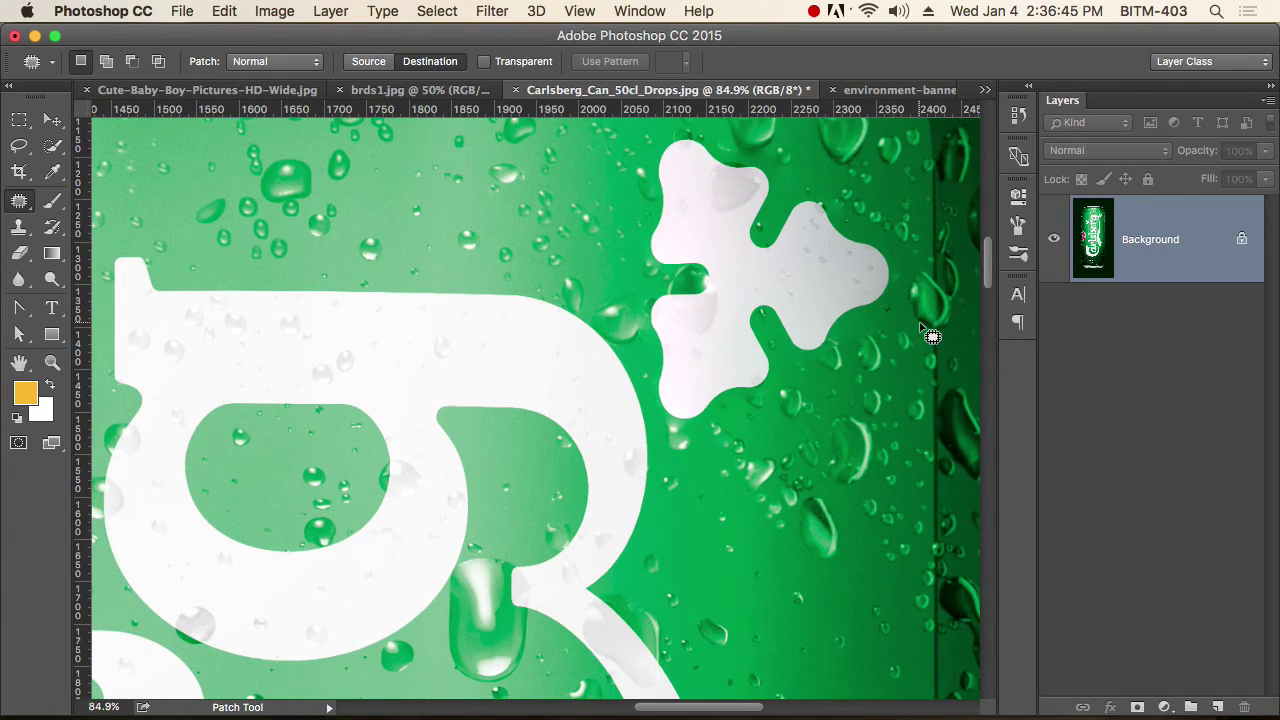
left_click(748, 305, "alt")
left_click(729, 288, "alt")
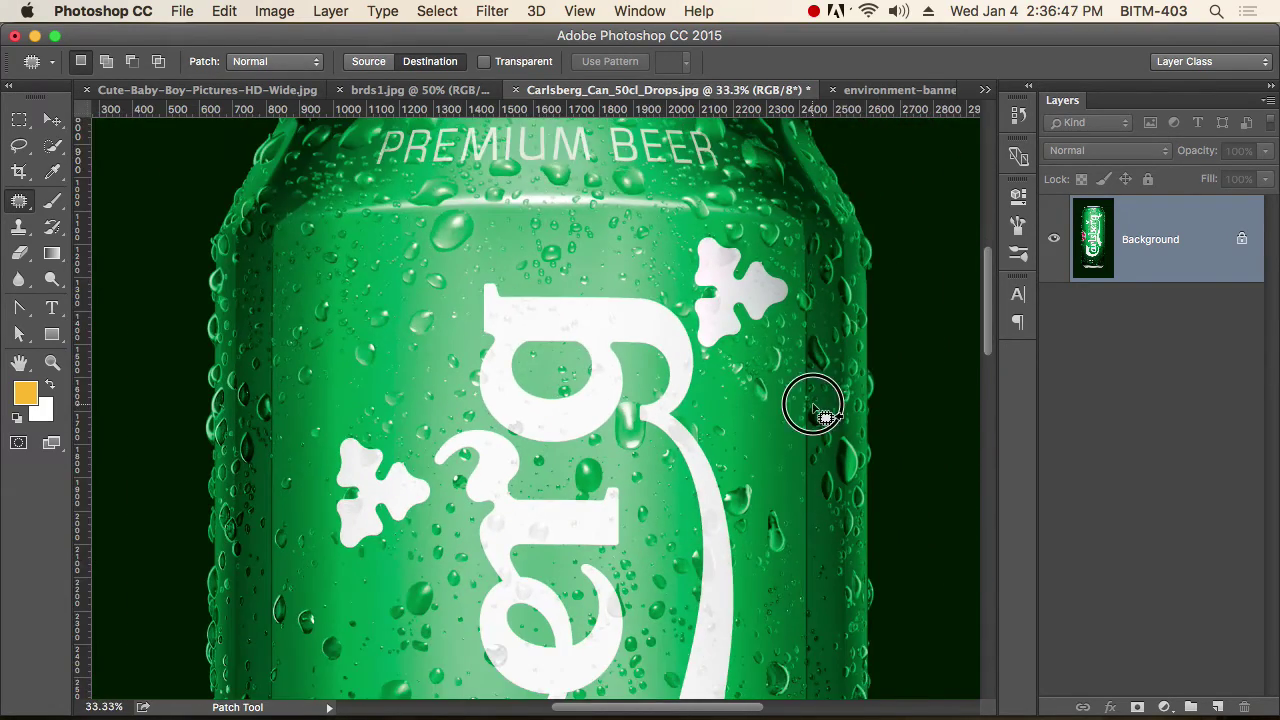
scroll(794, 300, "down", 3)
scroll(530, 300, "down", 3)
scroll(530, 300, "left", 3)
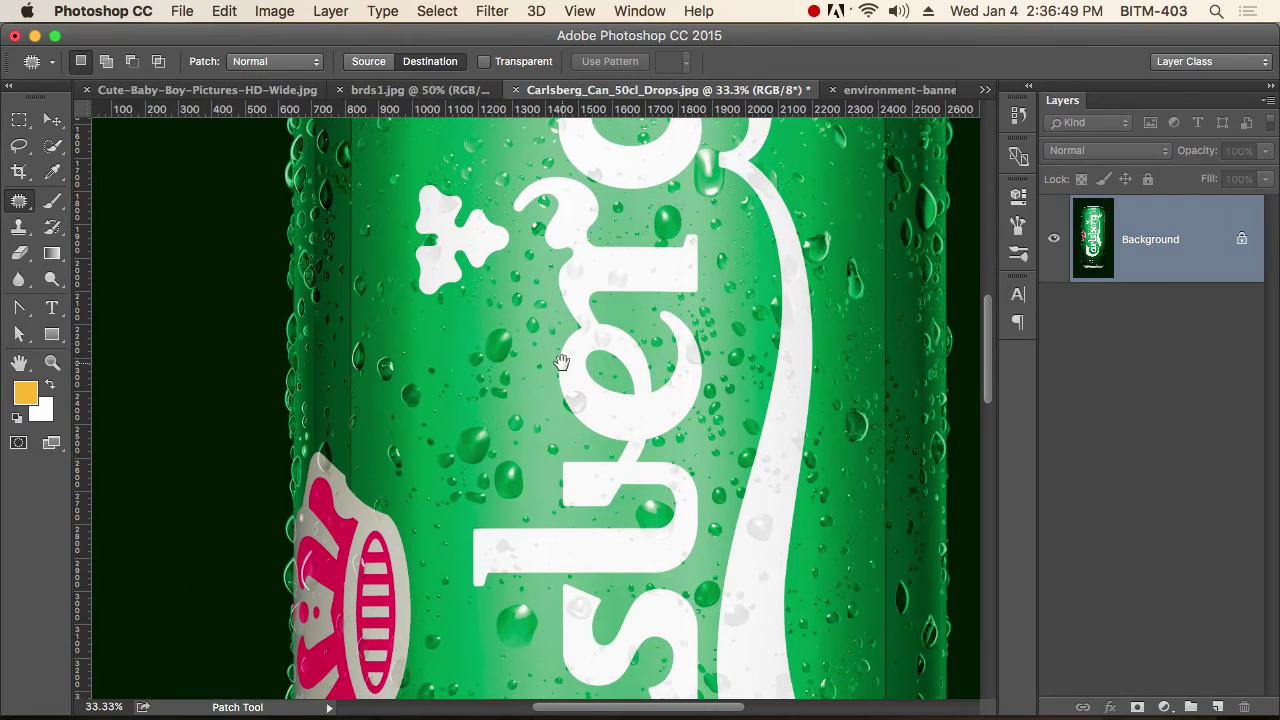
scroll(561, 362, "down", 5)
scroll(565, 300, "up", 8)
scroll(565, 300, "left", 3)
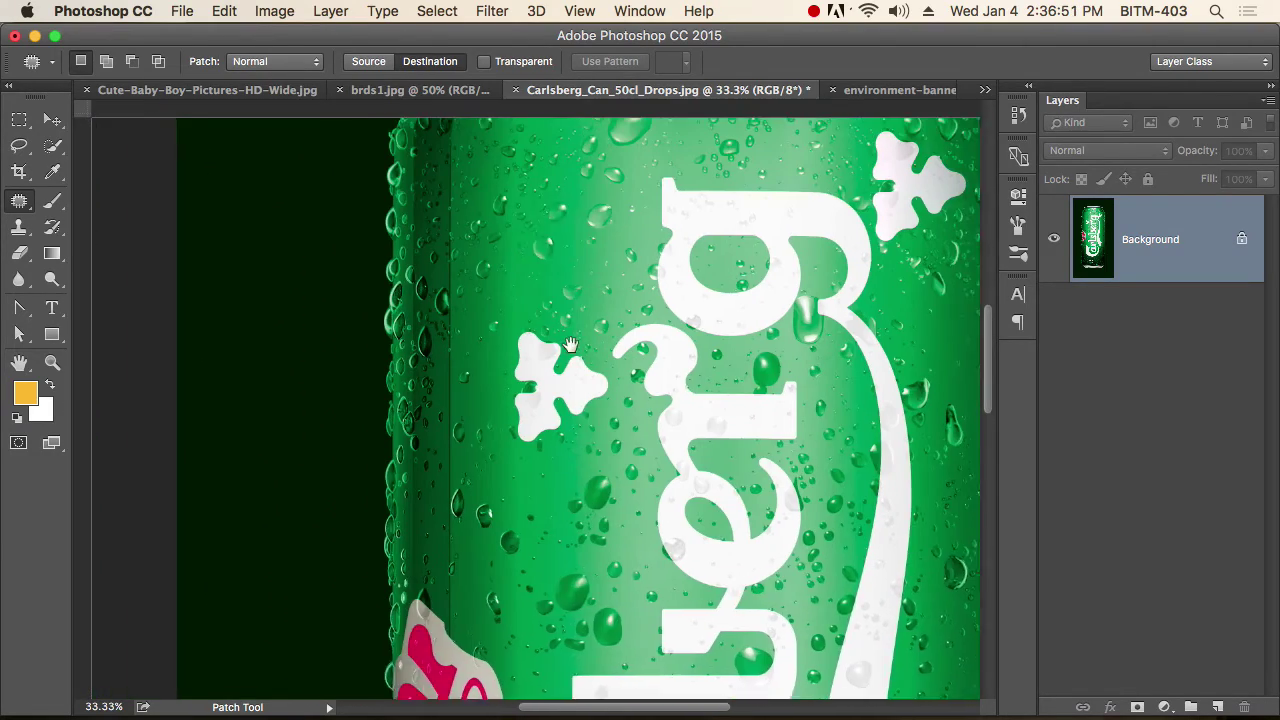
scroll(543, 277, "up", 5)
scroll(586, 434, "up", 3)
key("super+r")
- Lasso the small clover at the top of the Carlsberg can
mouse_move(533, 383)
left_mouse_down()
mouse_move(543, 360)
mouse_move(580, 380)
mouse_move(594, 417)
mouse_move(571, 457)
mouse_move(531, 443)
mouse_move(539, 457)
mouse_move(518, 484)
left_mouse_up()
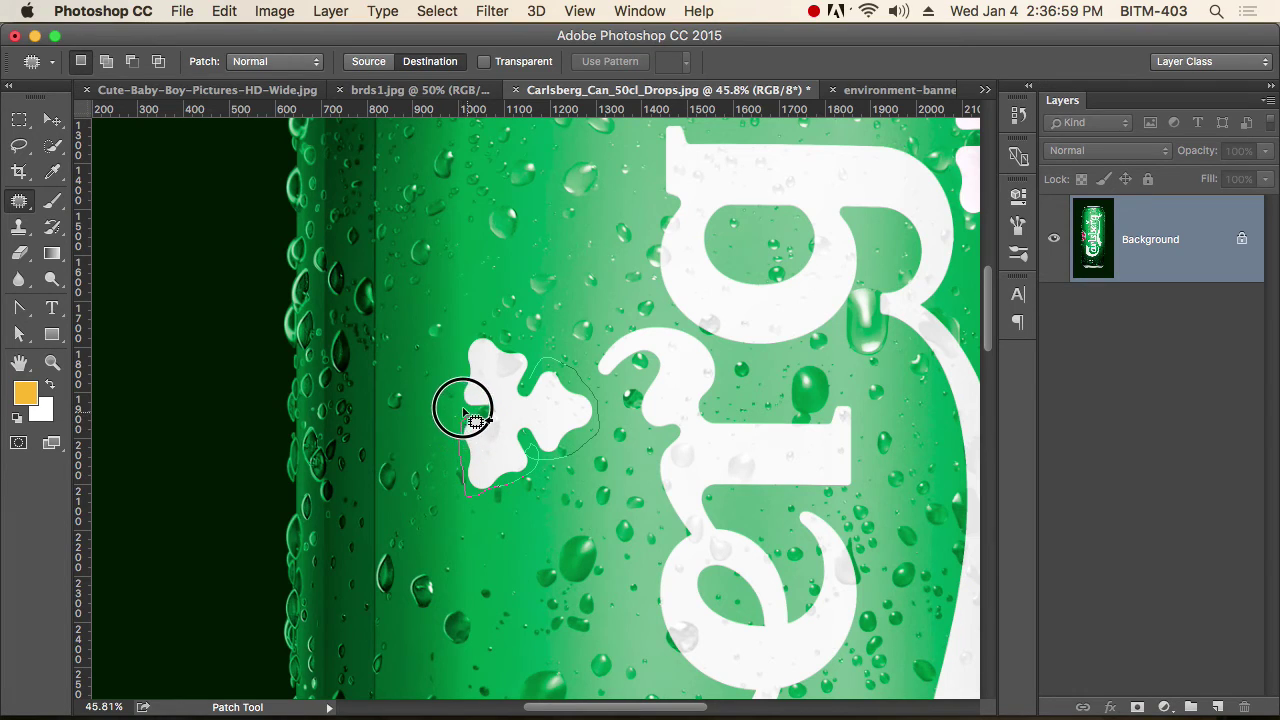
left_click_drag(540, 362, 541, 361)
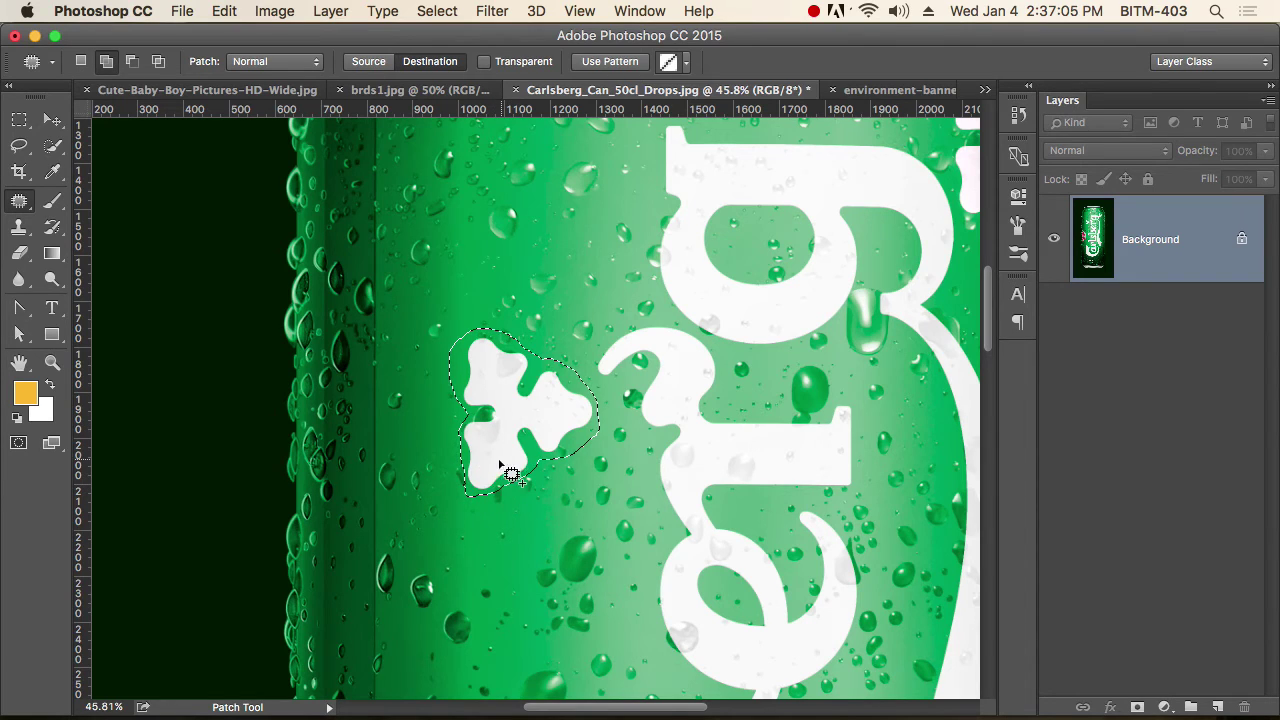
left_click(470, 478)
left_click_drag(488, 424, 457, 443)
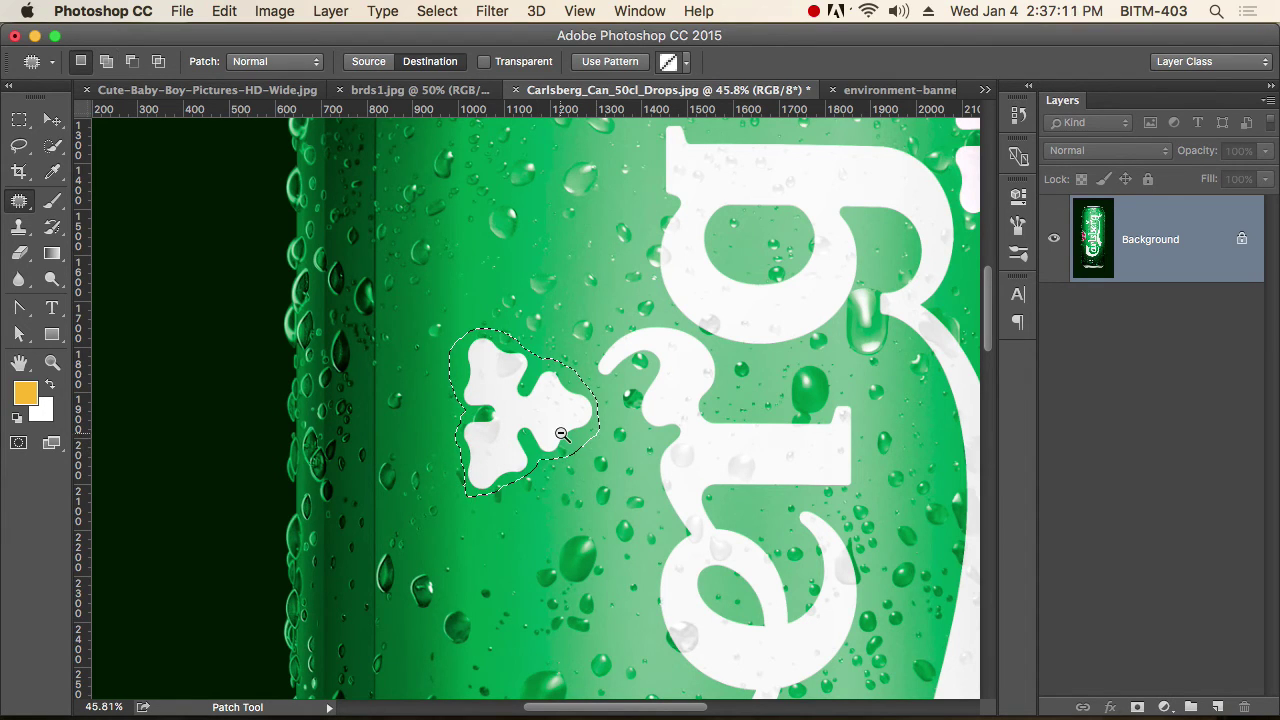
- Drag a copy of the clover beside the logo's right side, undoing one misplaced try
scroll(563, 436, "down", 3)
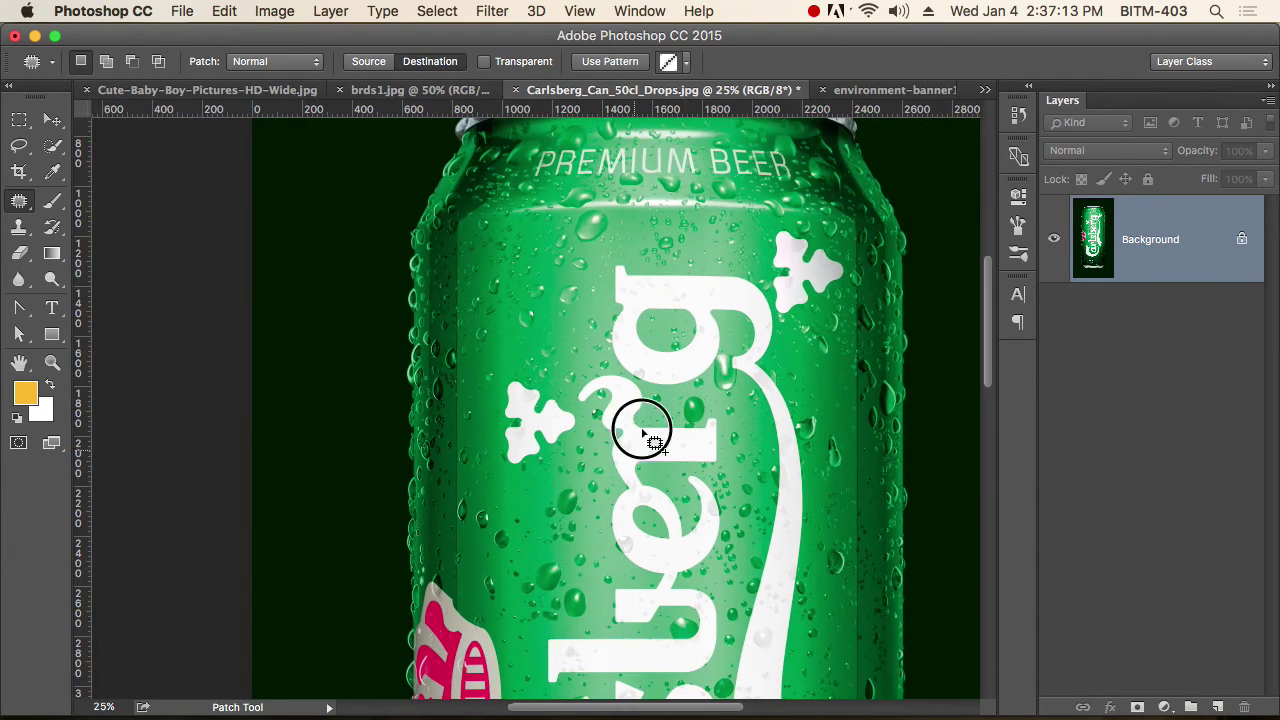
scroll(634, 449, "down", 3)
scroll(634, 345, "down", 3)
scroll(645, 360, "down", 2)
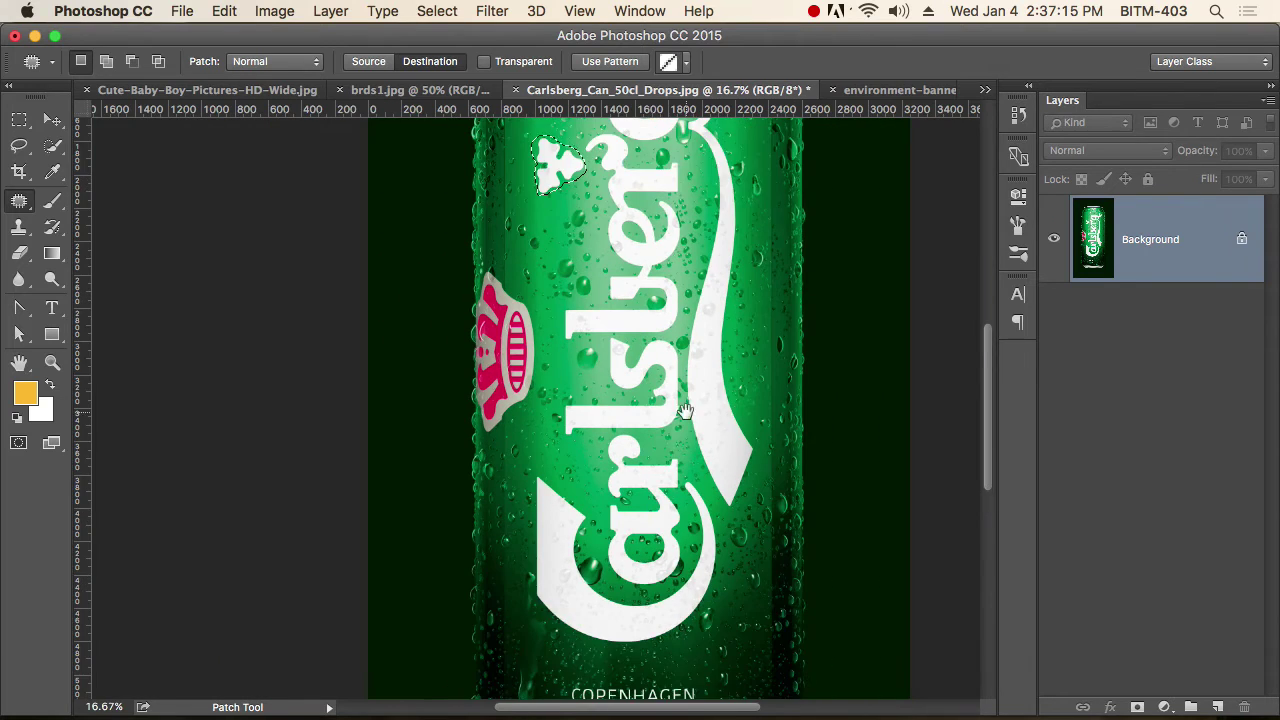
scroll(690, 335, "down", 3)
scroll(655, 360, "down", 1)
scroll(640, 362, "up", 2)
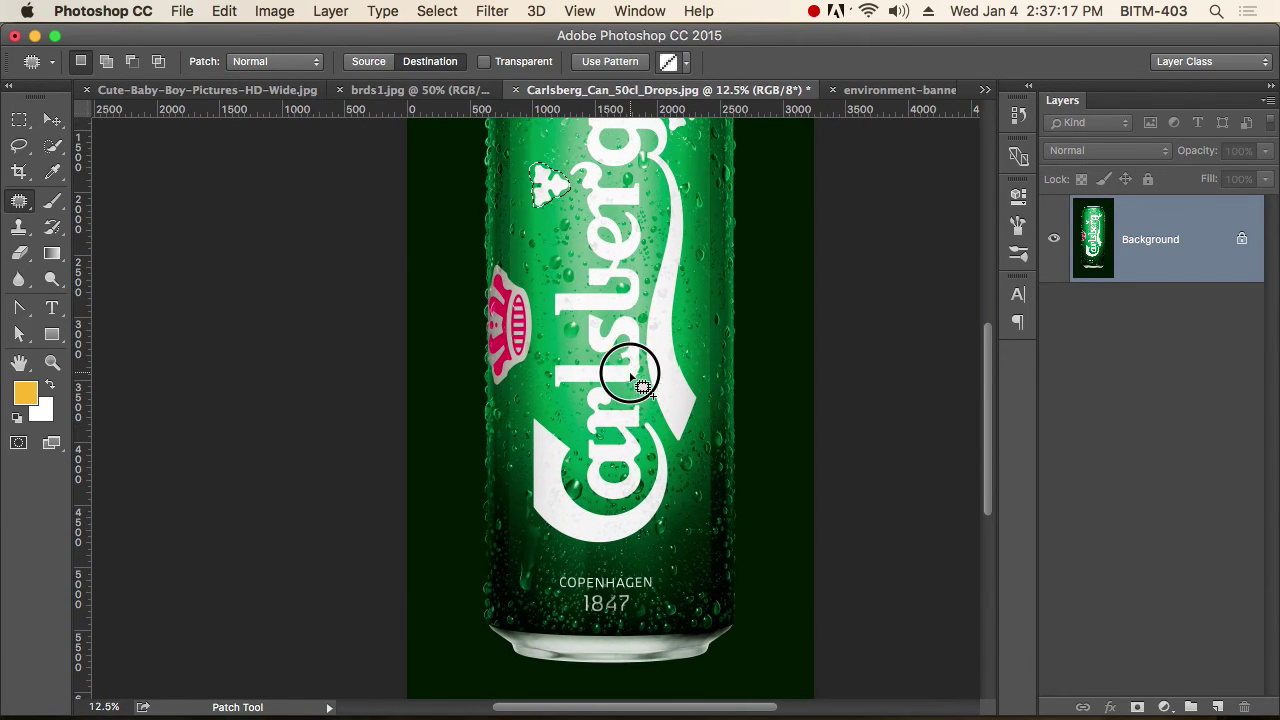
left_click_drag(557, 194, 684, 552)
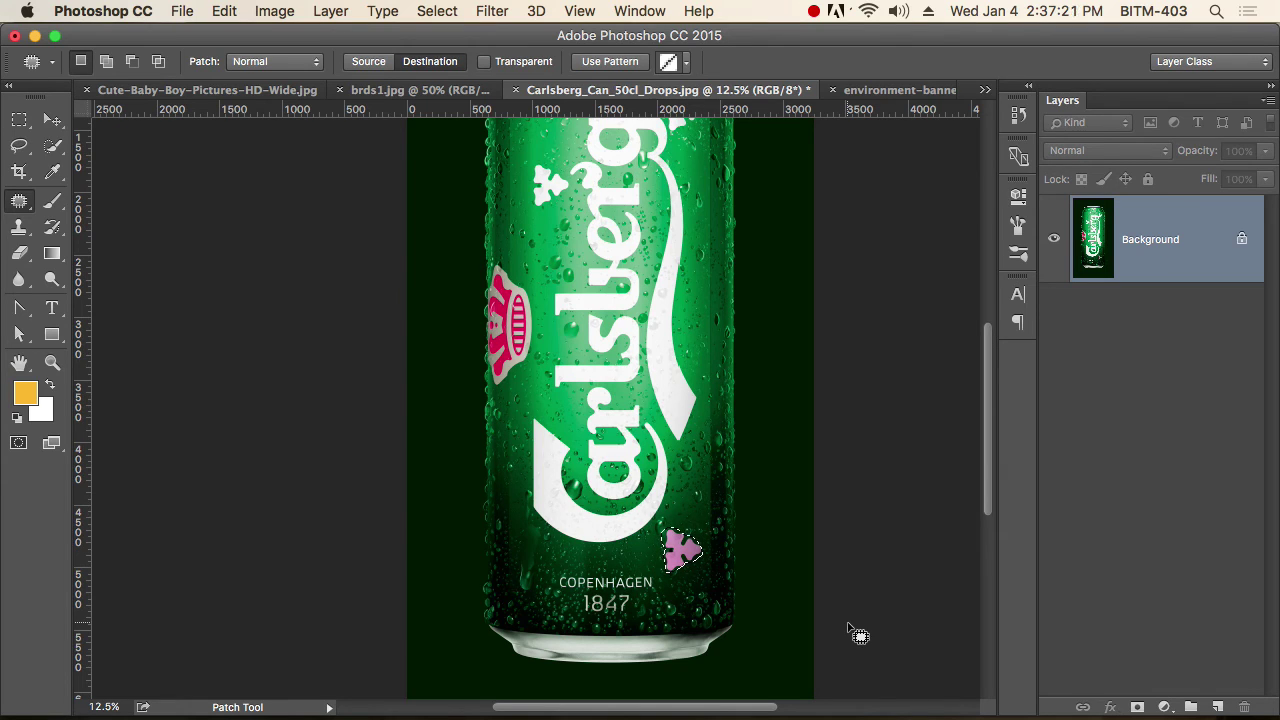
left_click_drag(570, 187, 700, 497)
key("super+z")
left_click_drag(552, 185, 690, 338)
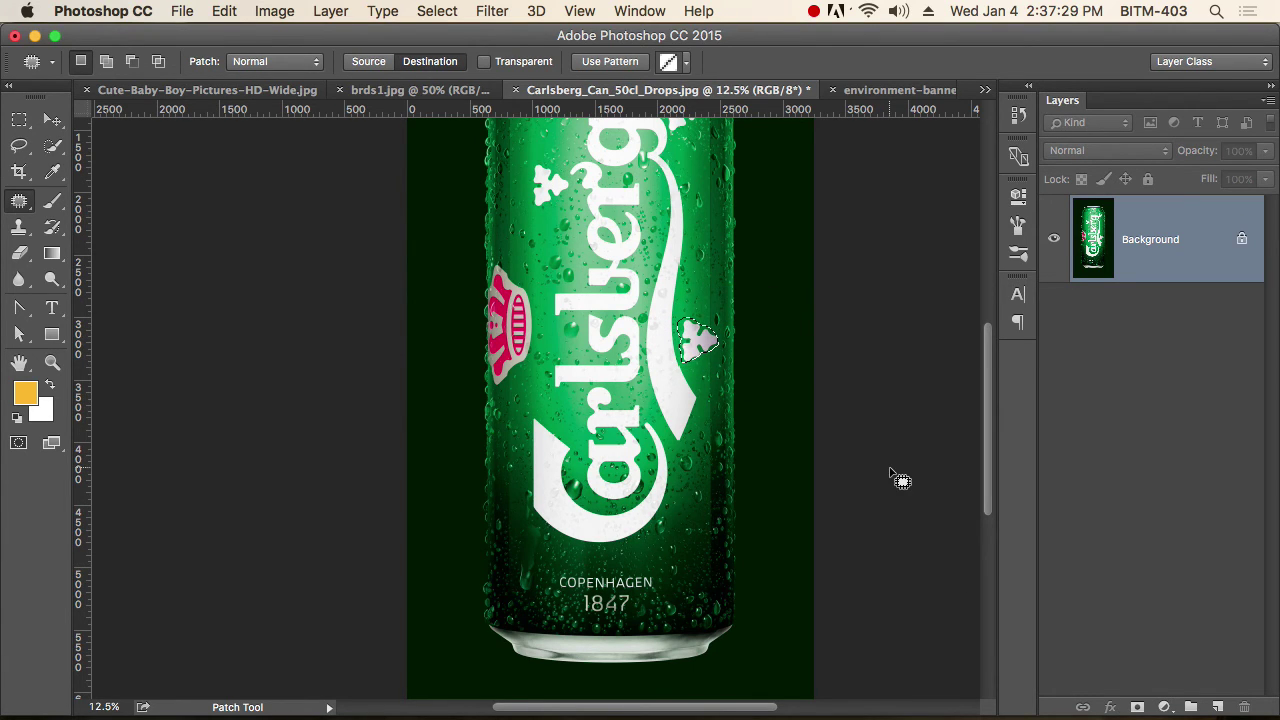
- Deselect the clover, toggle rulers and zoom out to view more of the can
left_click(897, 478)
left_click(745, 349)
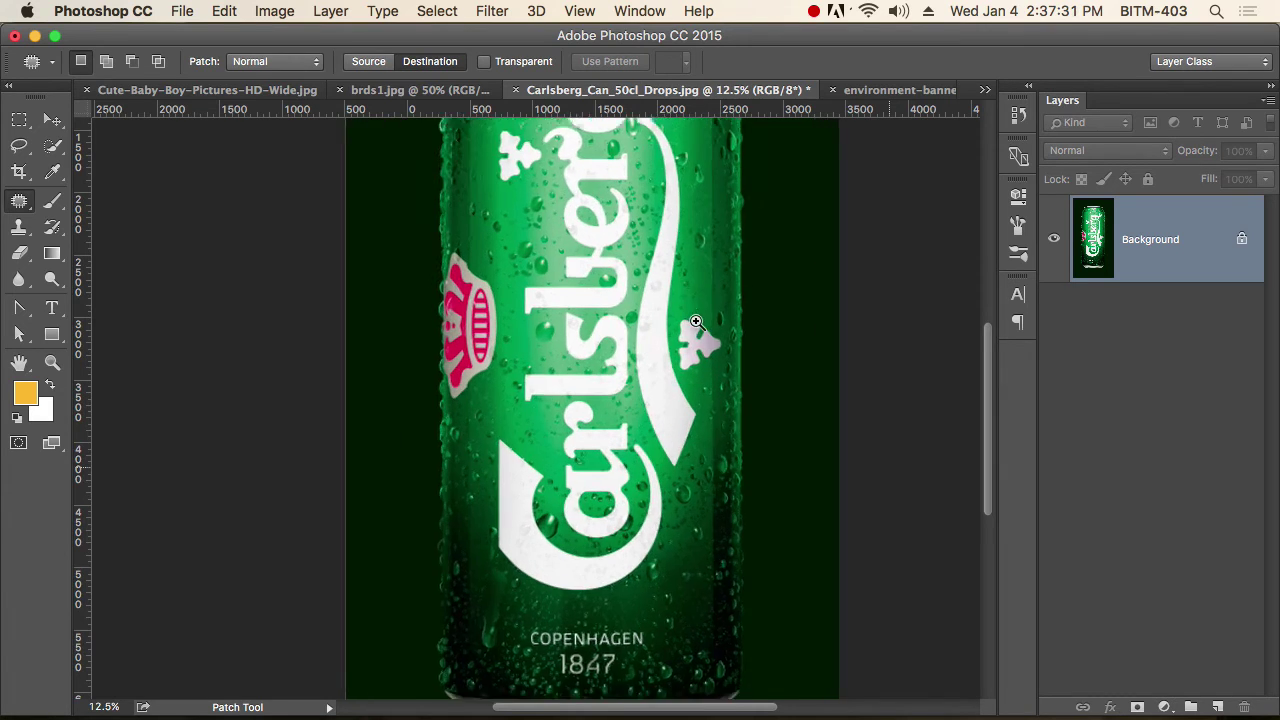
key("super+r")
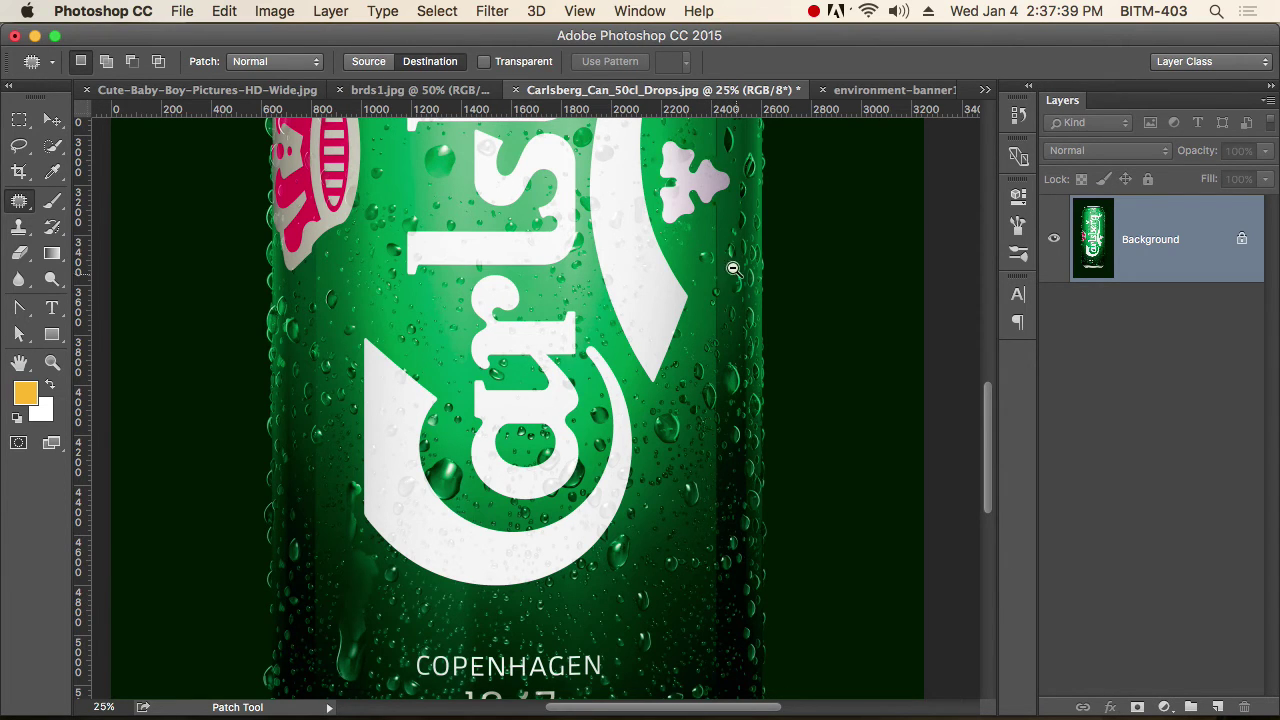
key("super+minus")
scroll(735, 420, "up", 3)
scroll(735, 420, "up", 2)
scroll(760, 410, "up", 2)
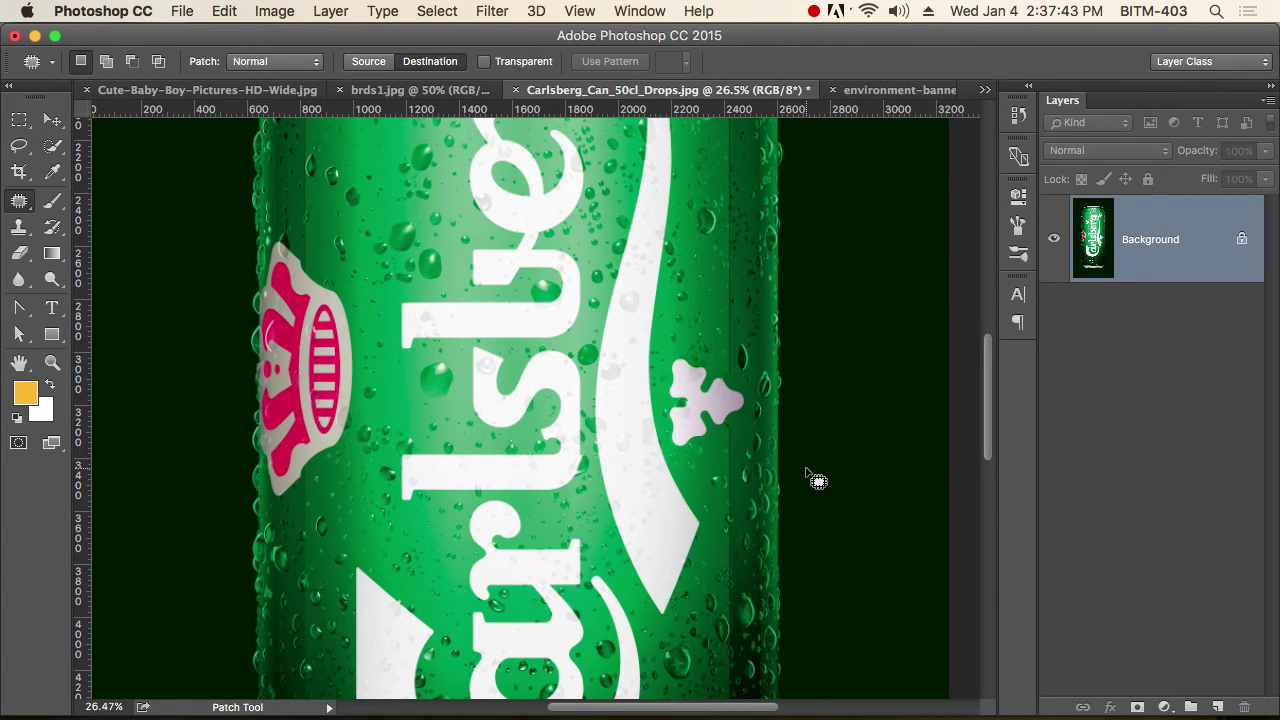
scroll(812, 482, "down", 5)
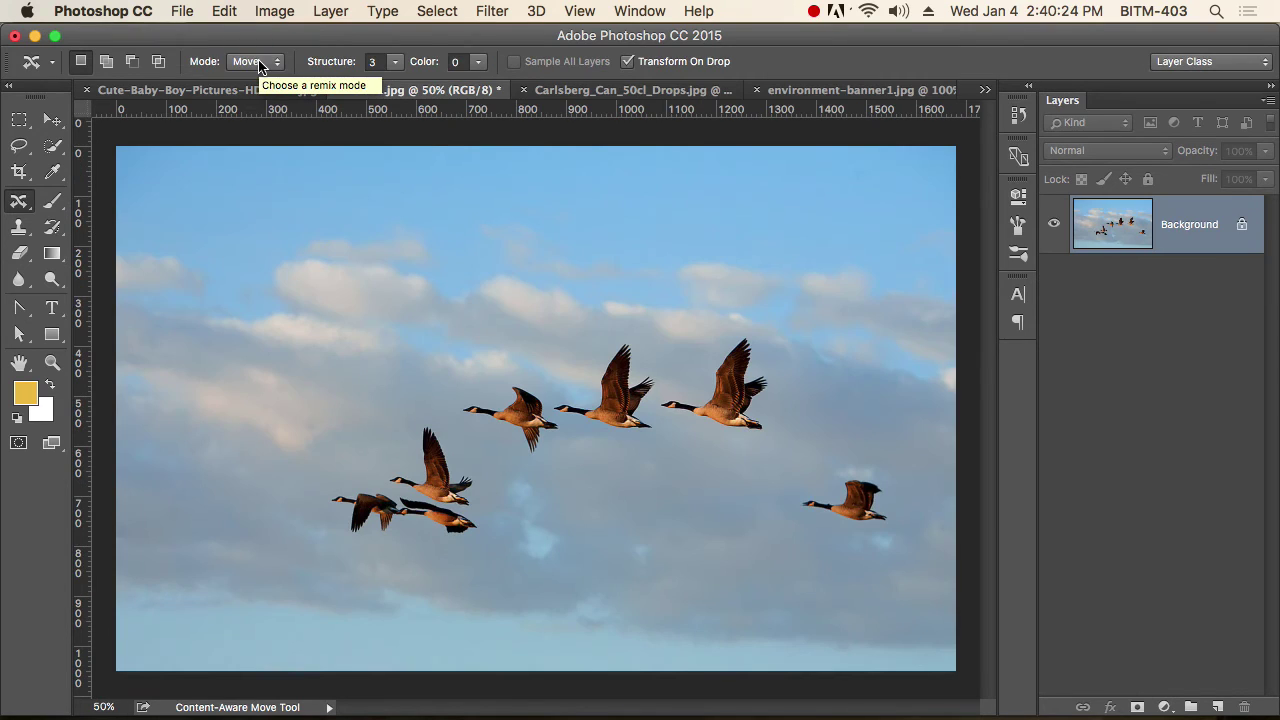
- Choose the Content-Aware Move Tool with its Mode set to Move
left_click(248, 61)
left_click(28, 203)
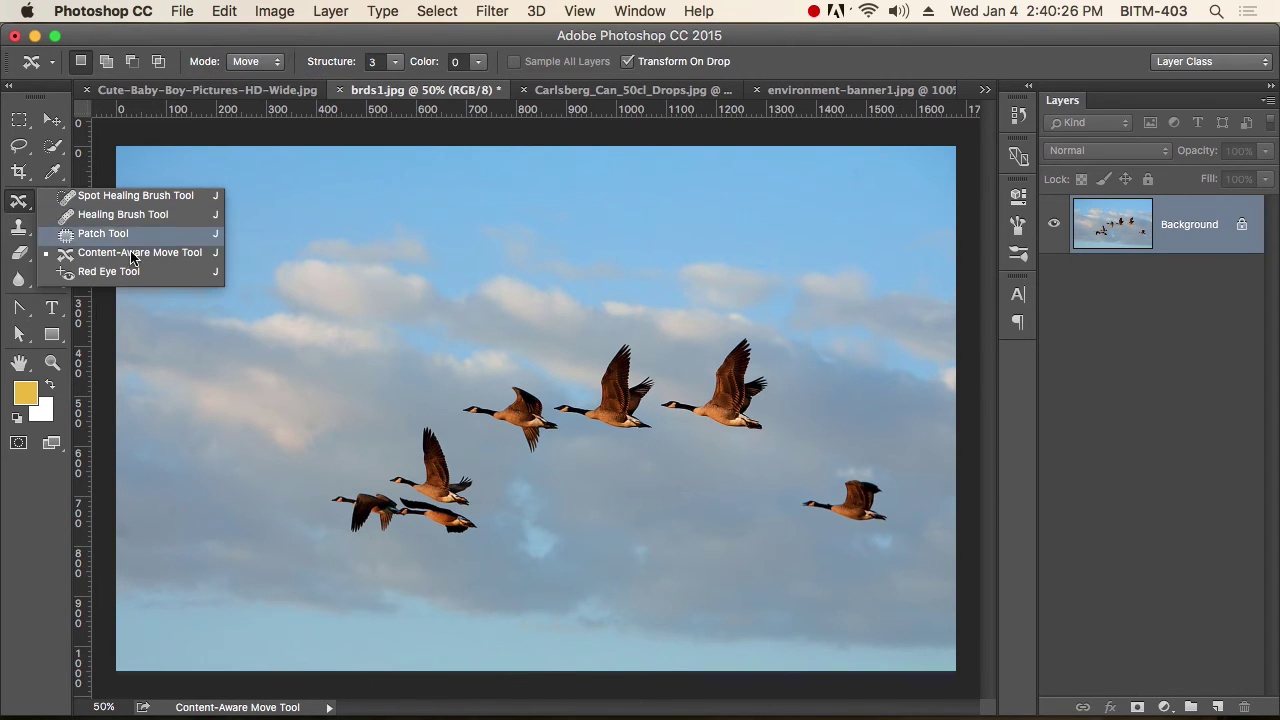
left_click(130, 250)
left_click(250, 68)
left_click(254, 64)
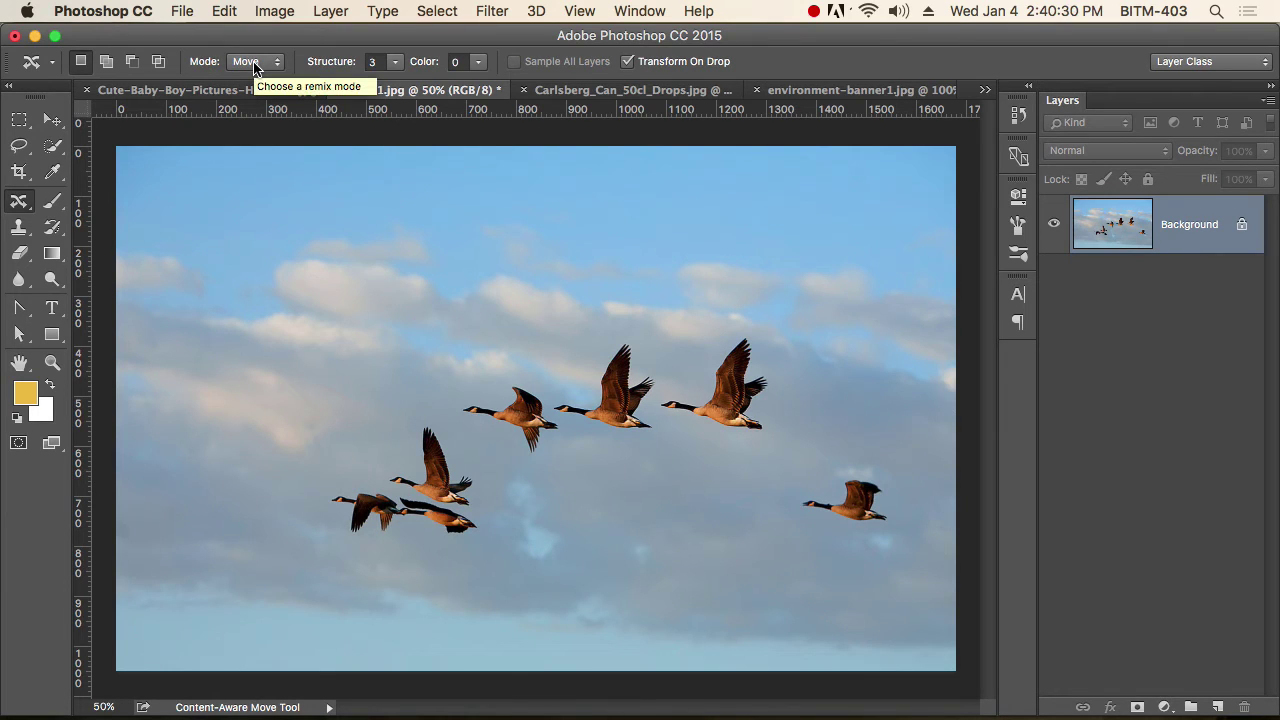
left_click(254, 64)
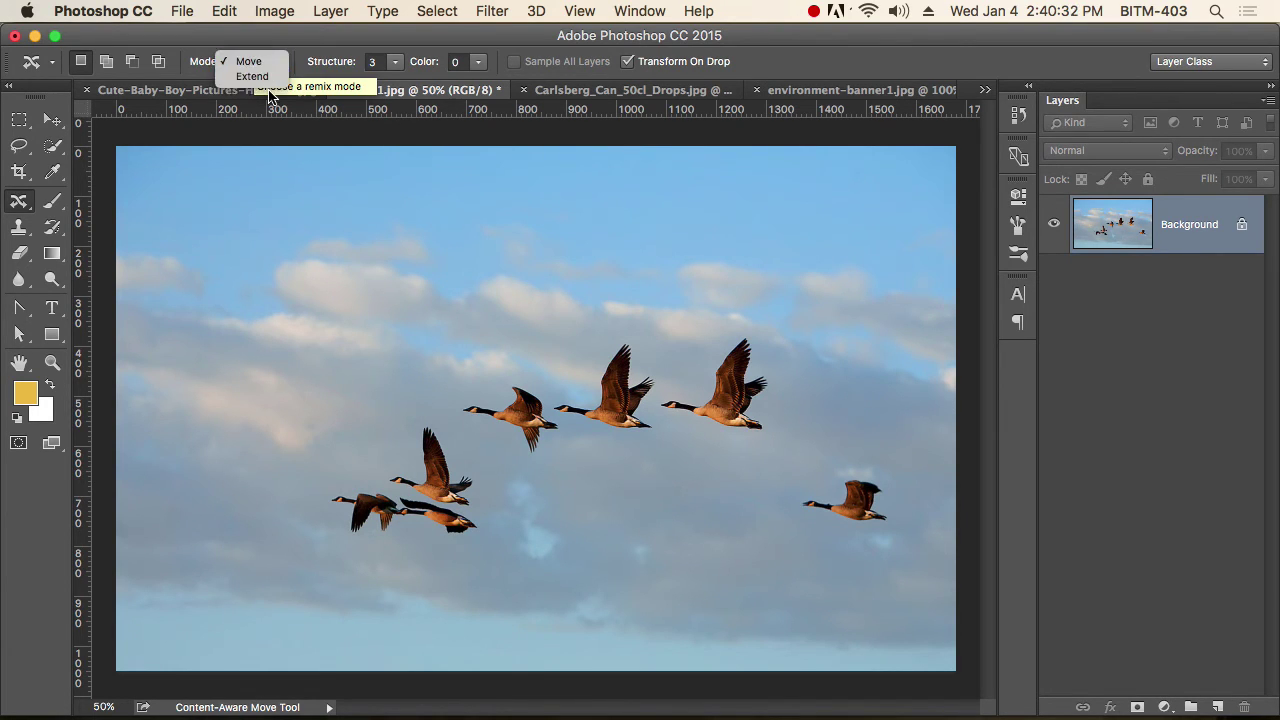
left_click(260, 78)
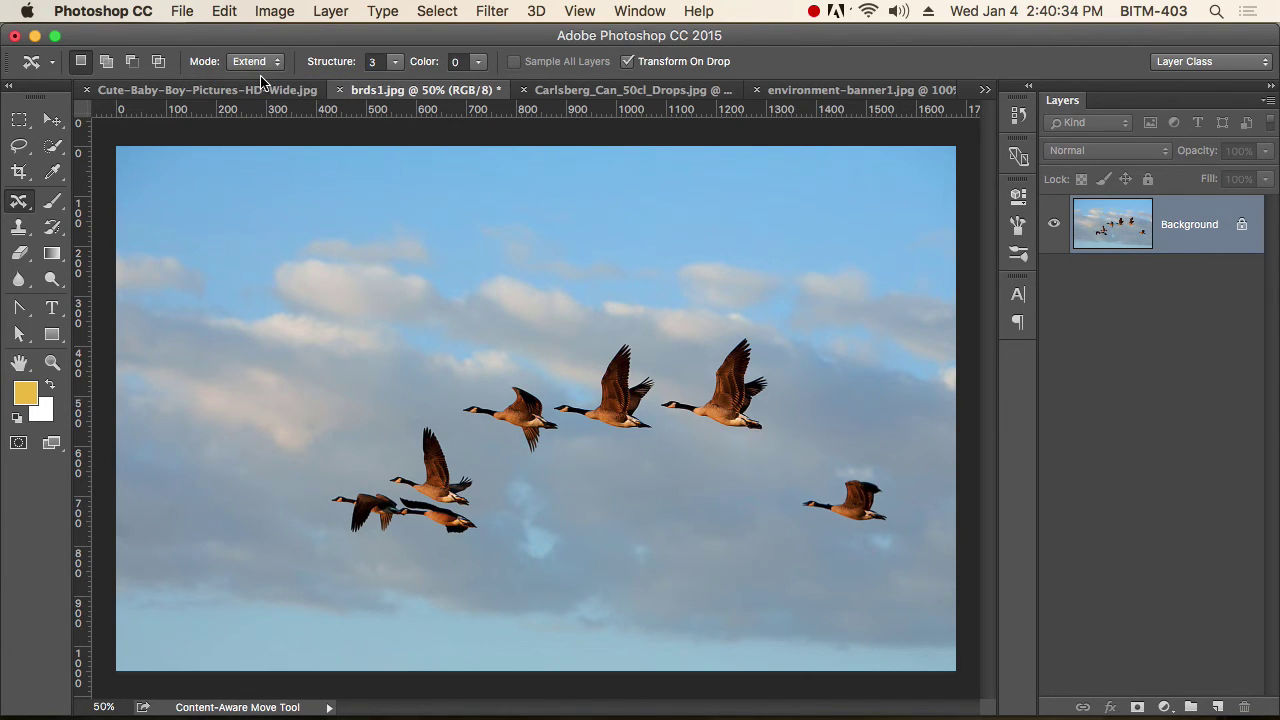
left_click(257, 64)
left_click(258, 46)
- Zoom to 100% on the lone right goose and lasso it
left_click(895, 525)
left_click(903, 514)
scroll(860, 480, "right", 2)
scroll(860, 480, "down", 2)
mouse_move(741, 424)
left_mouse_down()
mouse_move(766, 370)
mouse_move(823, 381)
mouse_move(845, 412)
mouse_move(830, 426)
mouse_move(846, 454)
mouse_move(840, 481)
mouse_move(706, 466)
mouse_move(654, 441)
mouse_move(664, 417)
mouse_move(735, 415)
left_mouse_up()
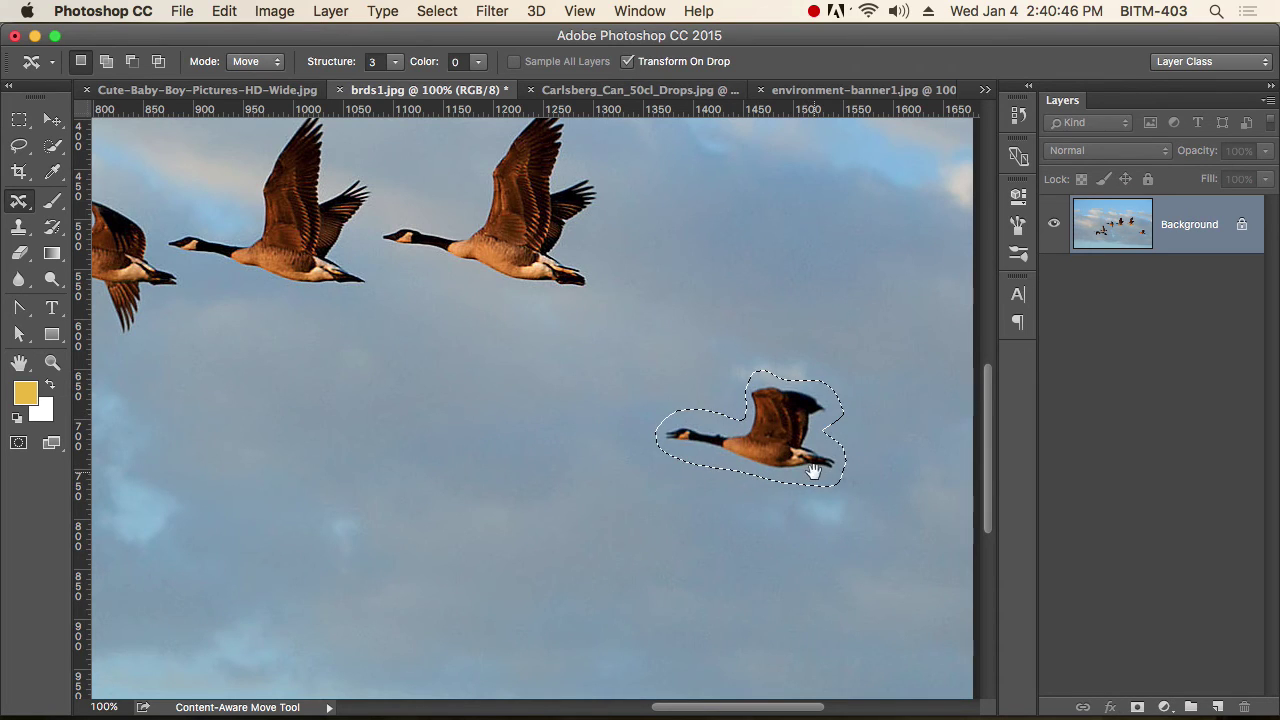
- Drag the right goose up-left toward the flock, shrink it, commit and deselect
scroll(826, 485, "up", 3)
scroll(826, 485, "left", 3)
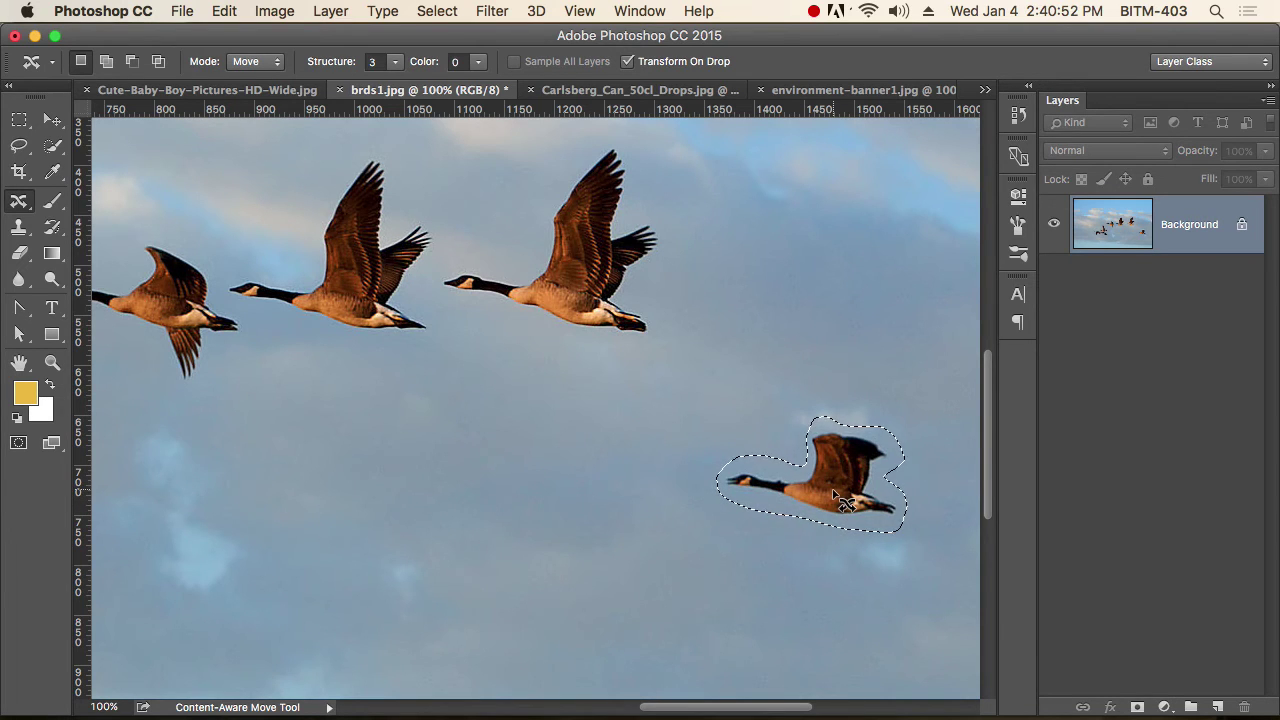
left_click_drag(828, 472, 690, 362)
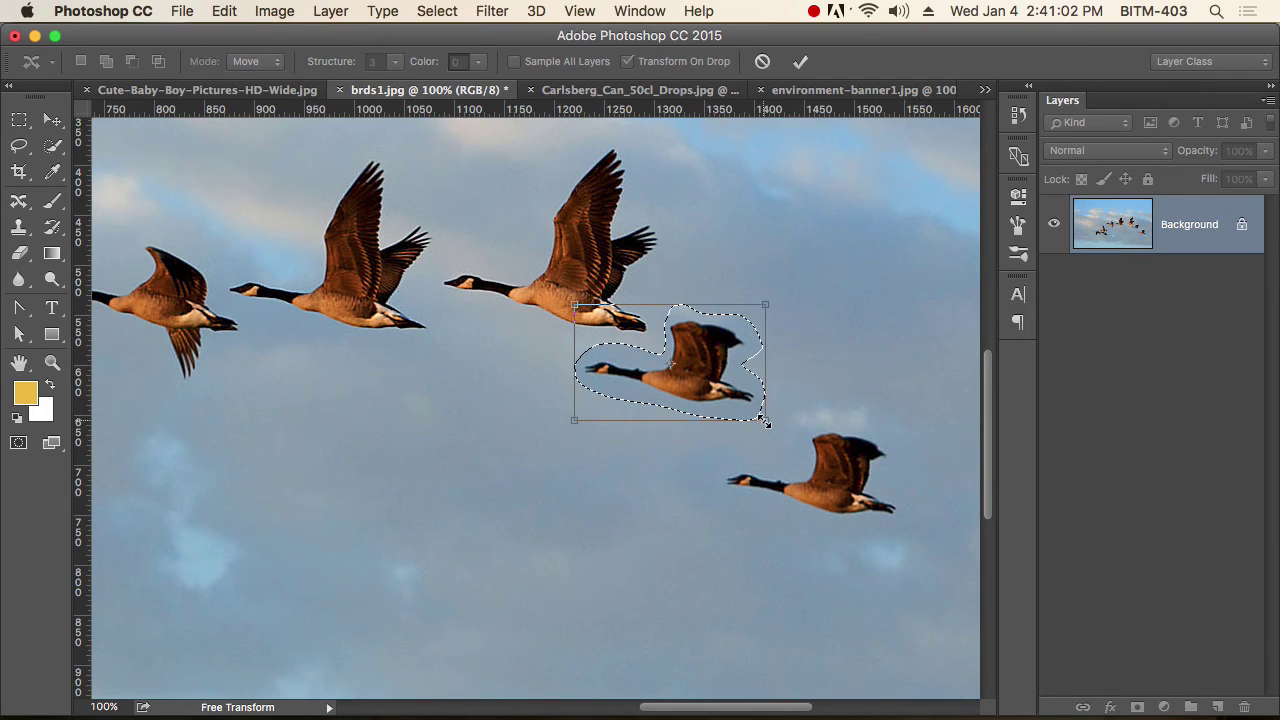
left_click_drag(766, 422, 726, 400)
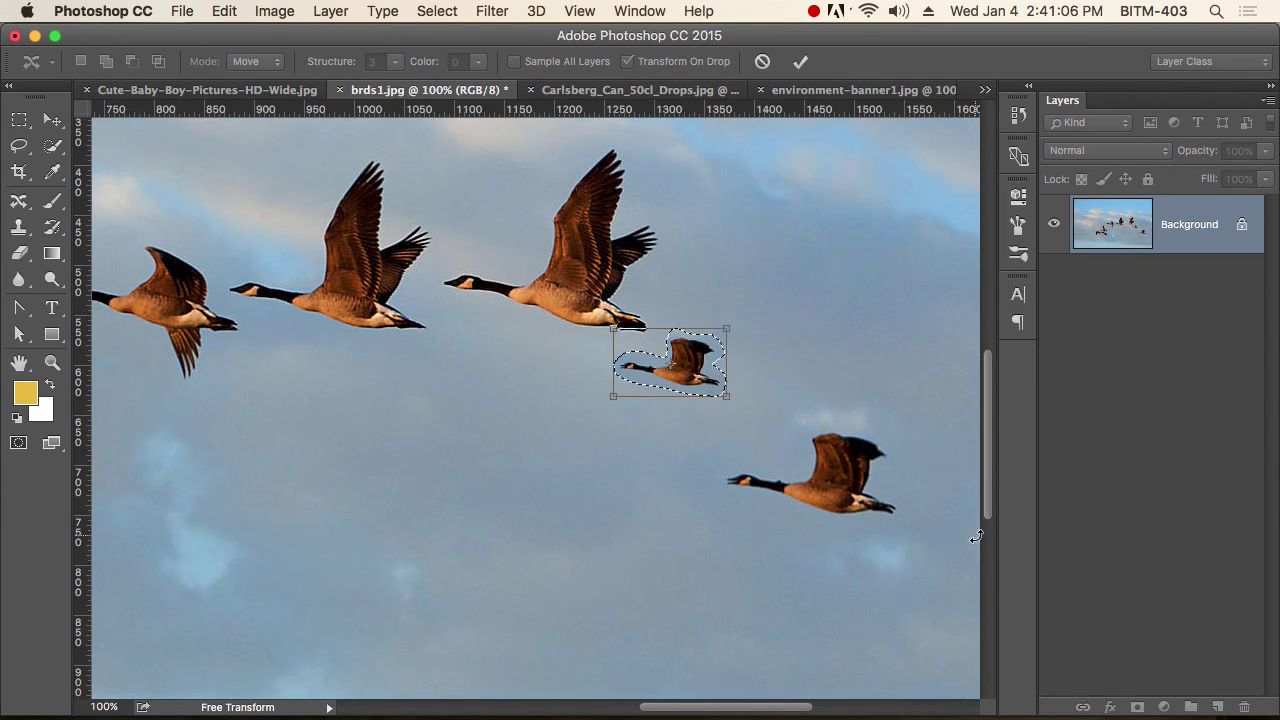
key("Return")
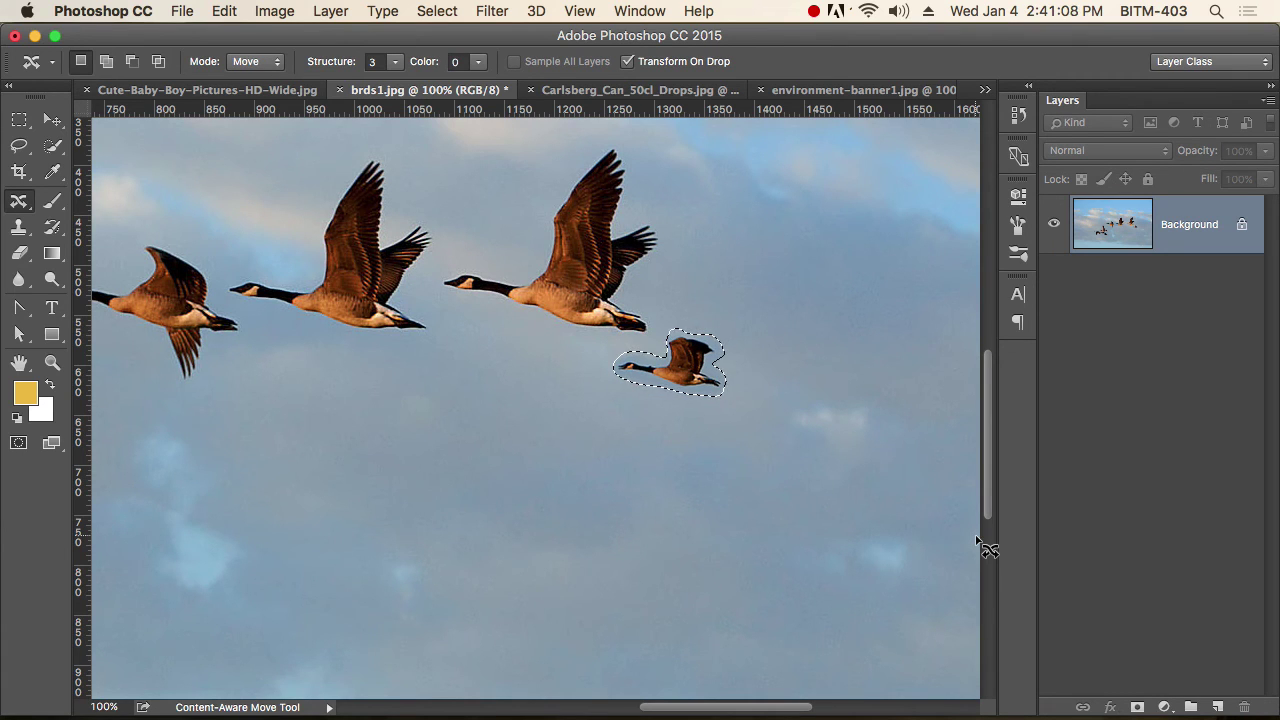
key("super+d")
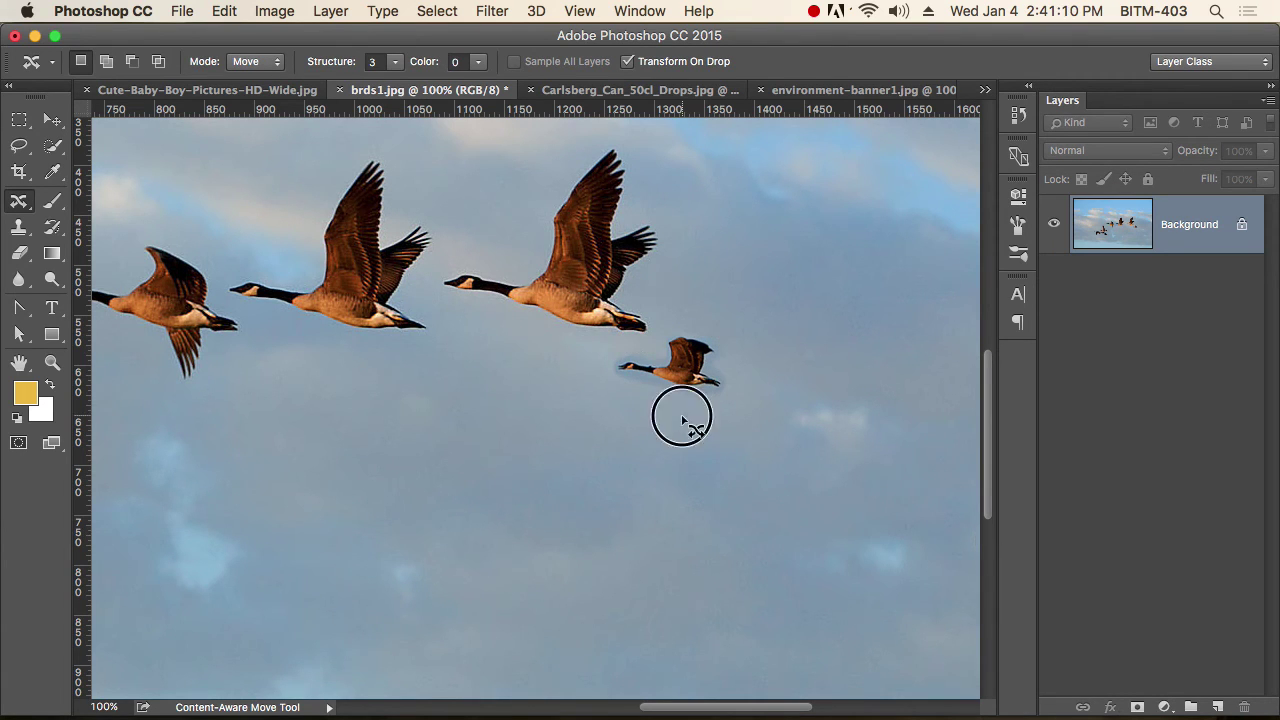
key("super+minus")
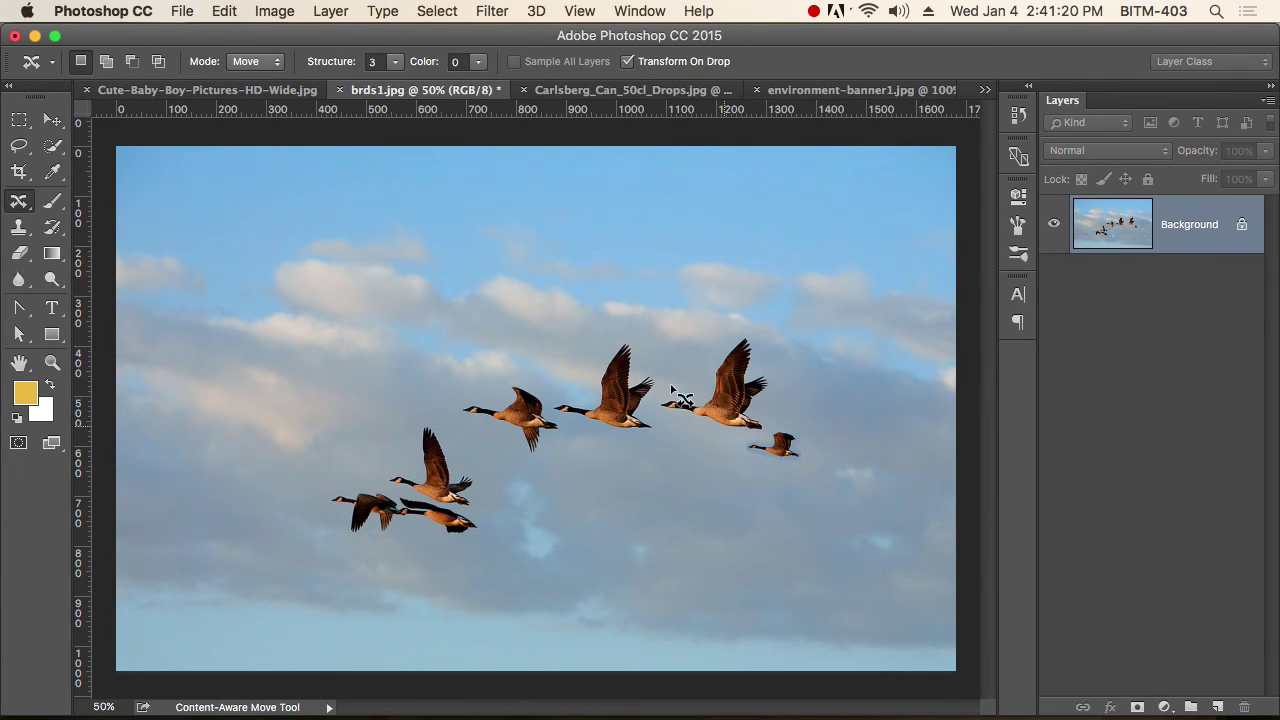
left_click(262, 61)
- In Extend mode, lasso the goose and place an enlarged copy higher and left
left_click(262, 78)
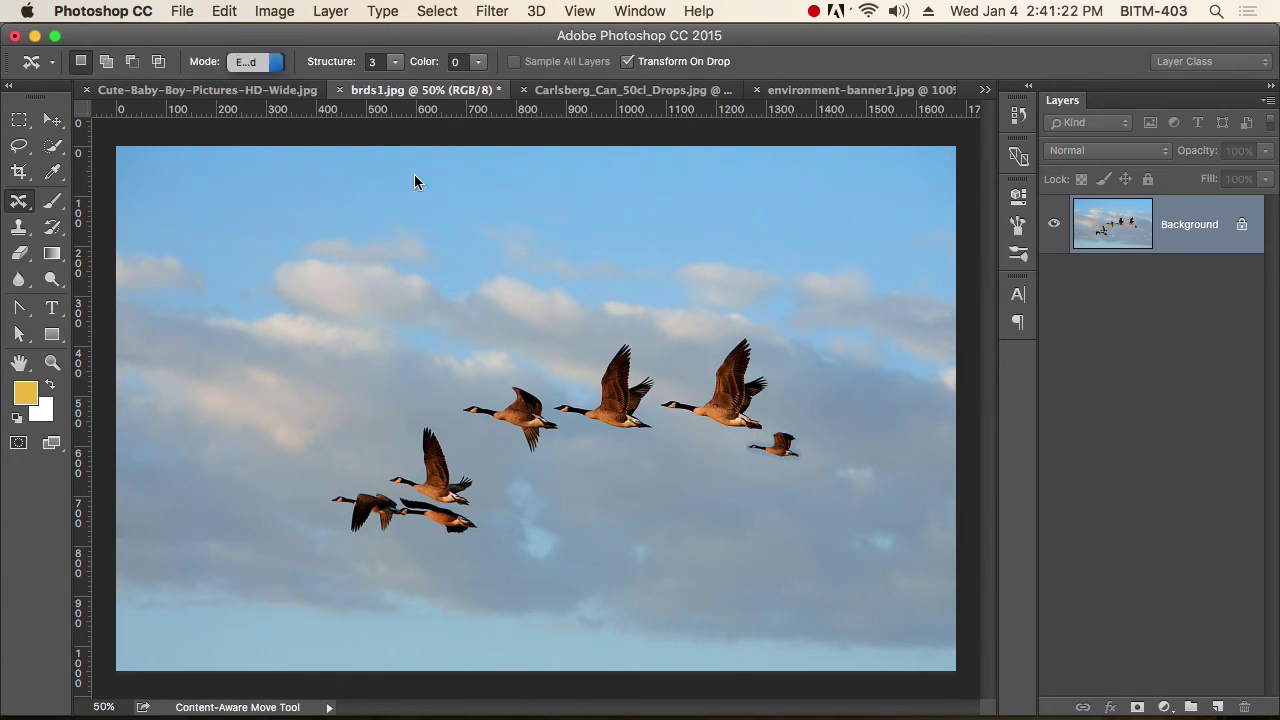
left_click(742, 454, "super")
left_click(750, 452, "super")
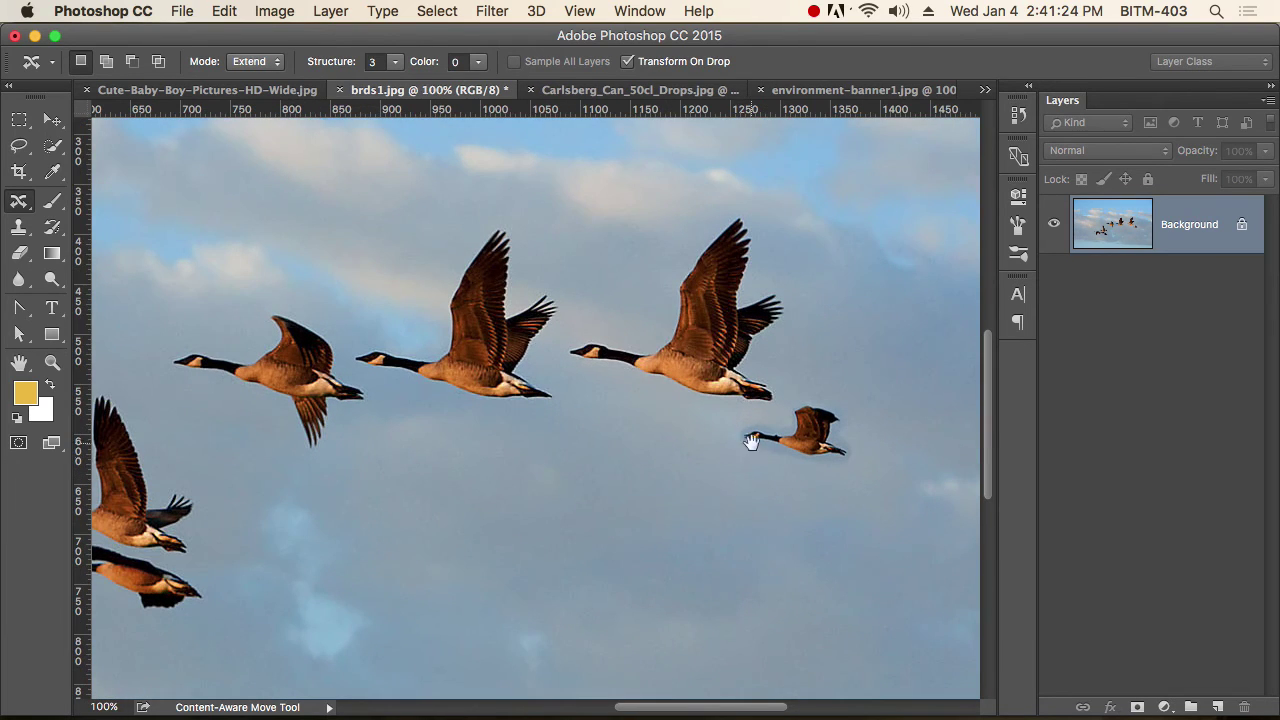
mouse_move(668, 323)
left_mouse_down()
mouse_move(677, 266)
mouse_move(703, 226)
mouse_move(734, 200)
mouse_move(750, 205)
mouse_move(767, 234)
mouse_move(755, 288)
mouse_move(799, 297)
mouse_move(810, 336)
mouse_move(775, 354)
mouse_move(774, 418)
mouse_move(586, 390)
mouse_move(558, 350)
mouse_move(586, 332)
mouse_move(648, 328)
left_mouse_up()
key("super+minus")
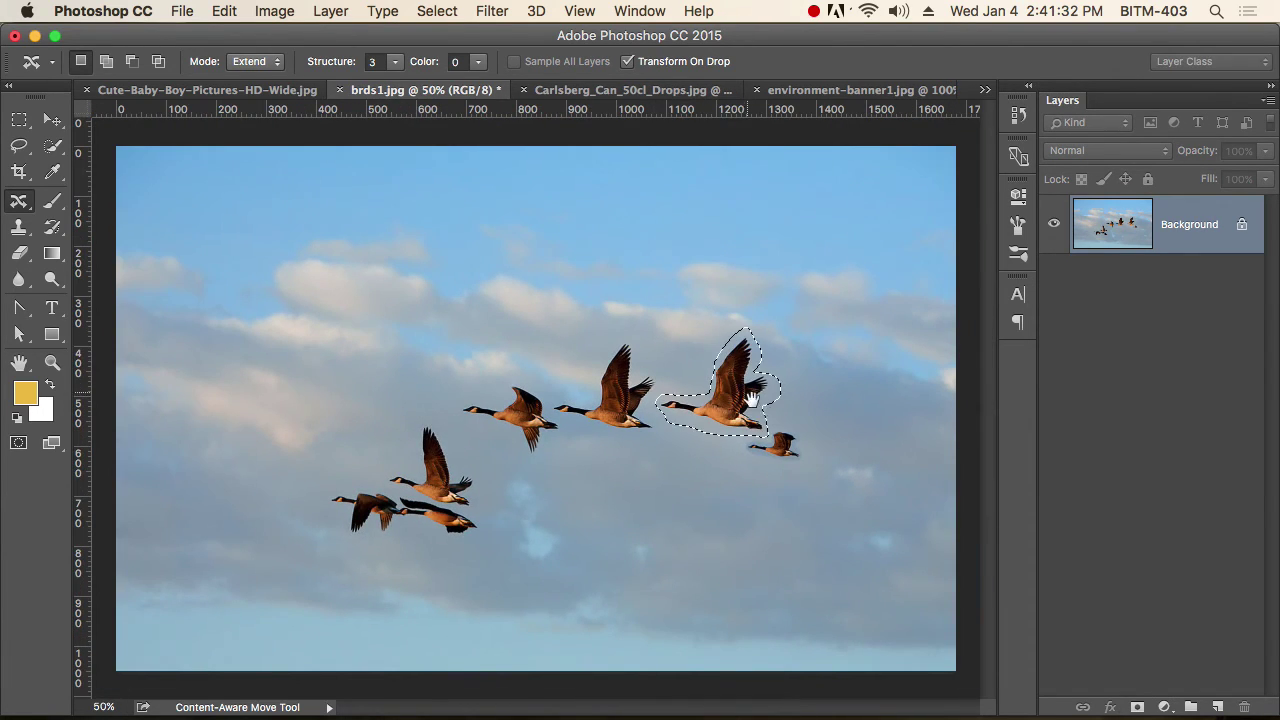
left_click_drag(729, 357, 601, 384)
key("Return")
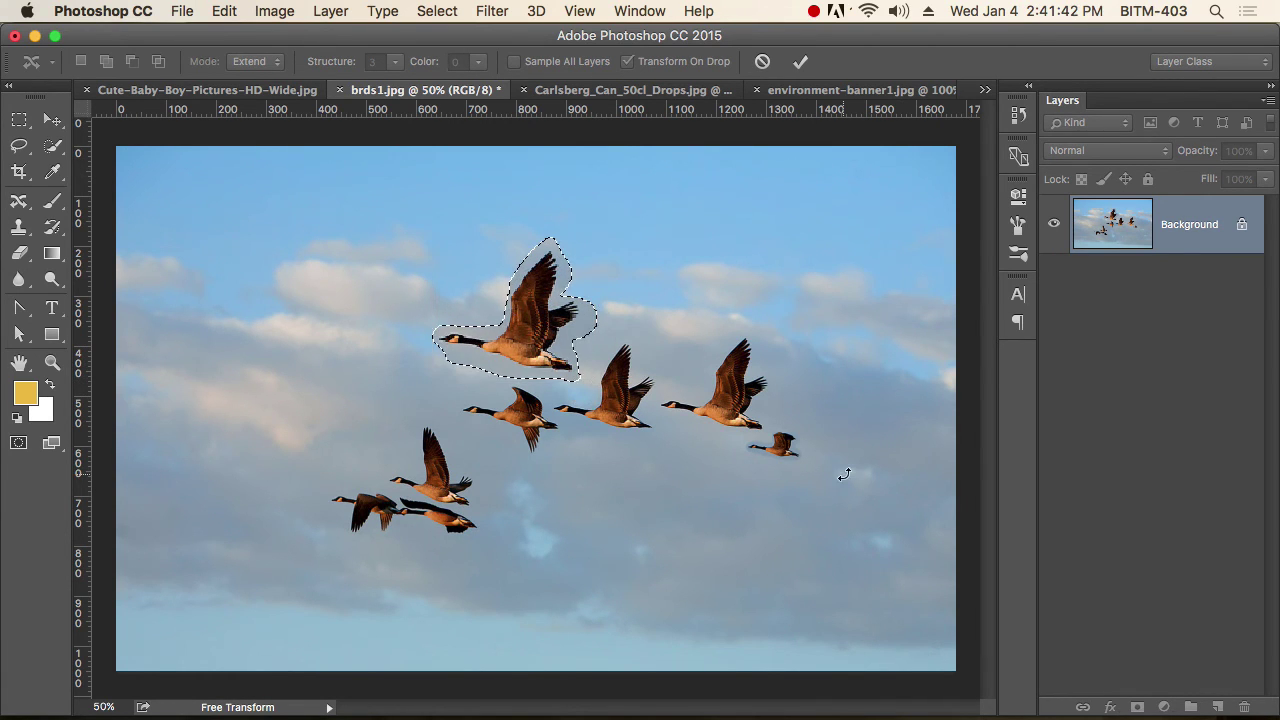
key("super+d")
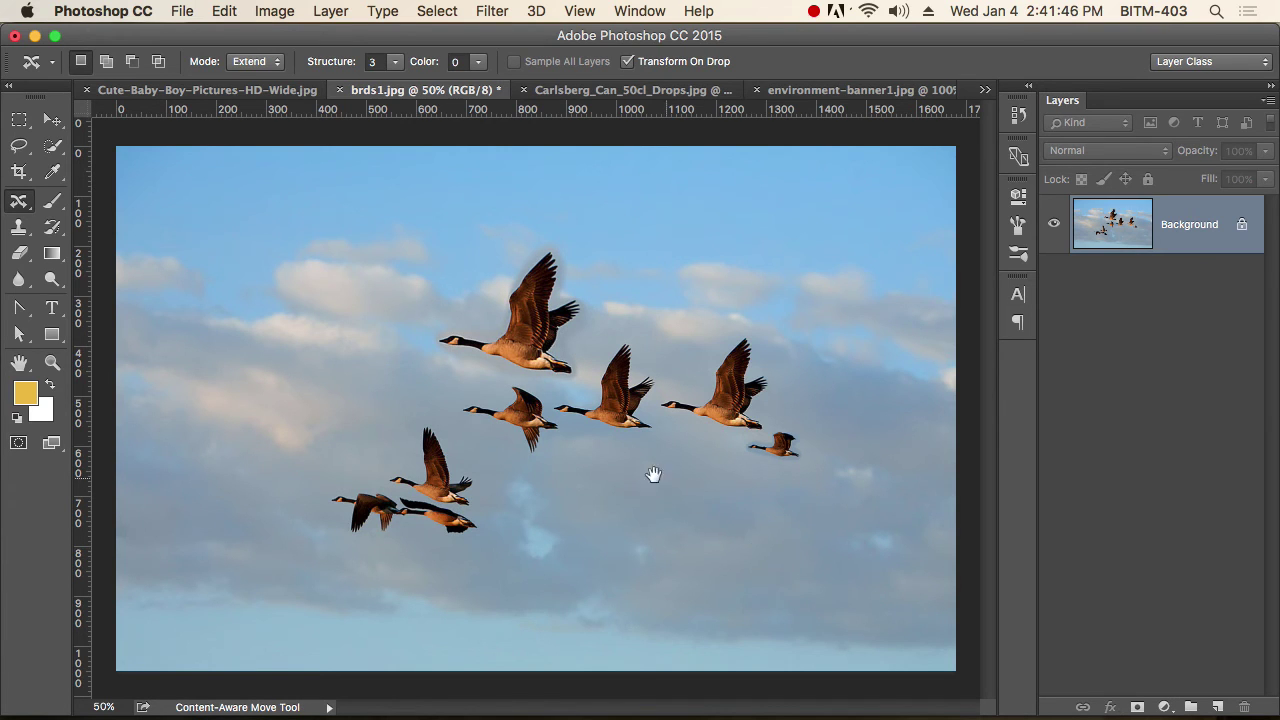
- Zoom to 100% and lasso the middle goose of the flock
left_click(524, 454, "super")
left_click(524, 454, "super")
mouse_move(493, 344)
left_mouse_down()
mouse_move(524, 314)
mouse_move(553, 333)
mouse_move(605, 405)
mouse_move(553, 462)
mouse_move(523, 468)
mouse_move(501, 409)
mouse_move(386, 376)
mouse_move(413, 353)
mouse_move(476, 366)
left_mouse_up()
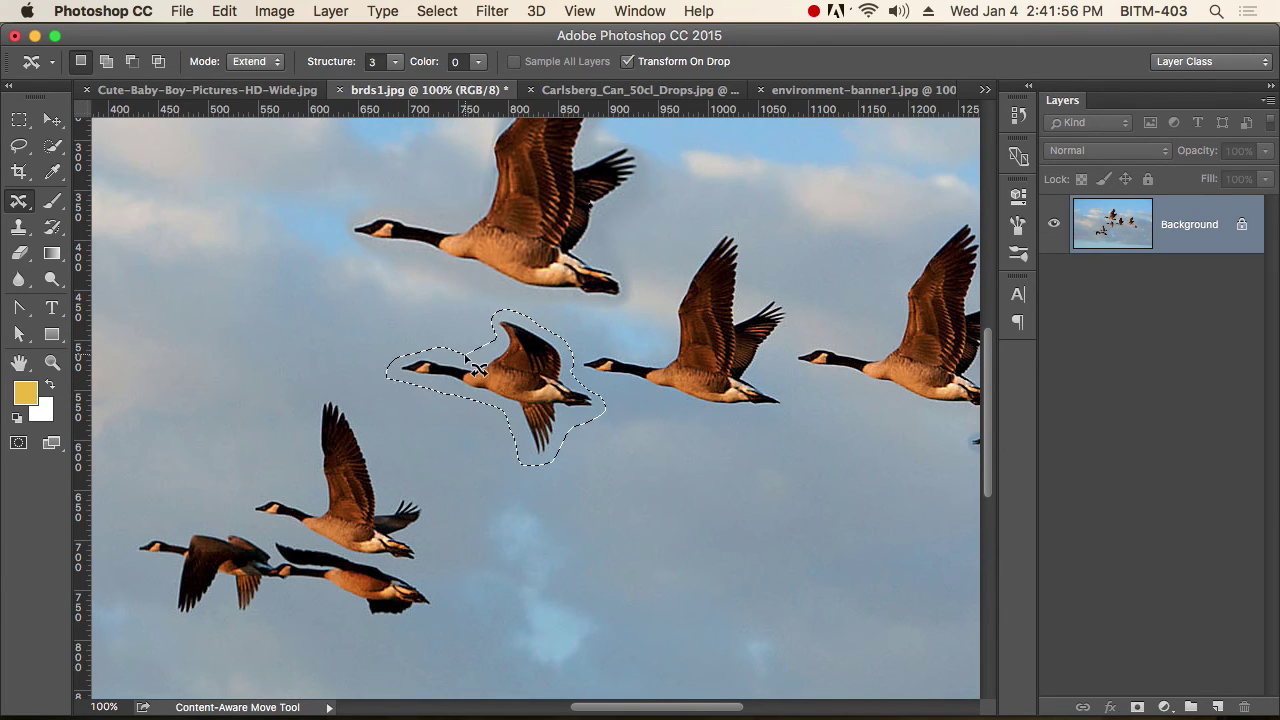
- At Structure 5, drag a copy of the middle goose to the upper left, commit, and deselect
left_click(396, 61)
left_click_drag(404, 90, 423, 86)
left_click_drag(542, 406, 284, 304)
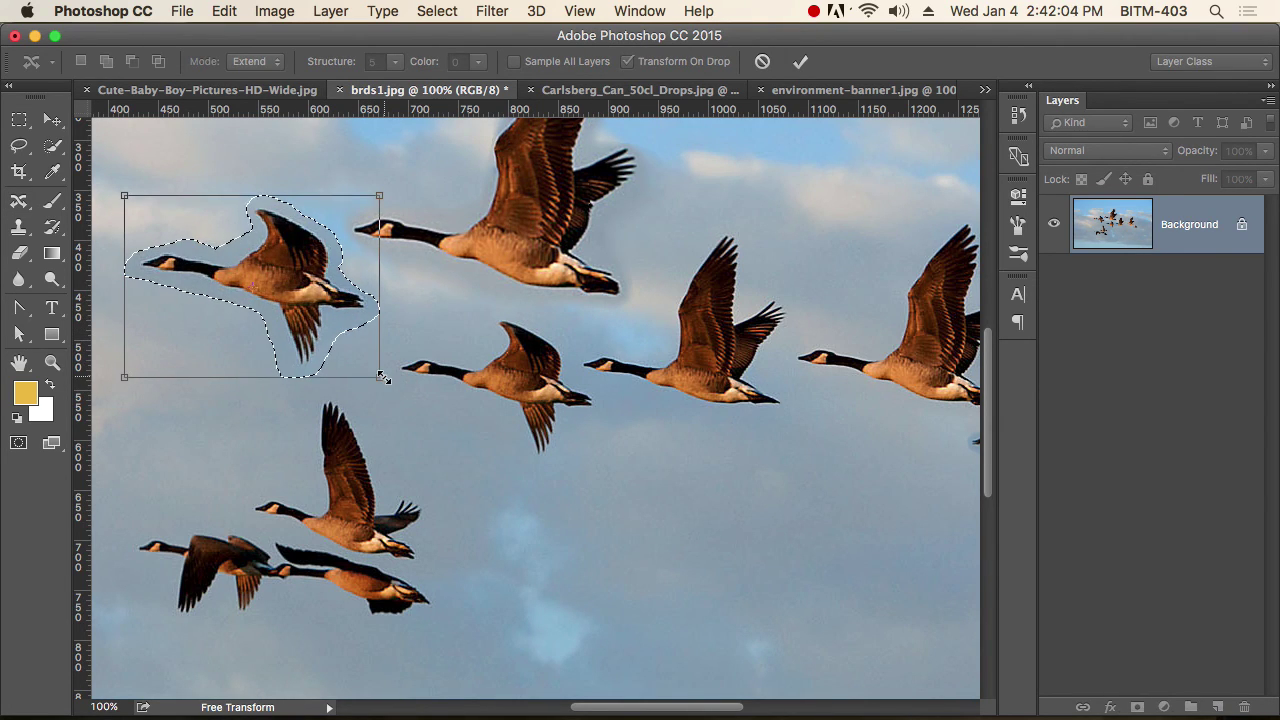
key("Return")
key("ctrl+d")
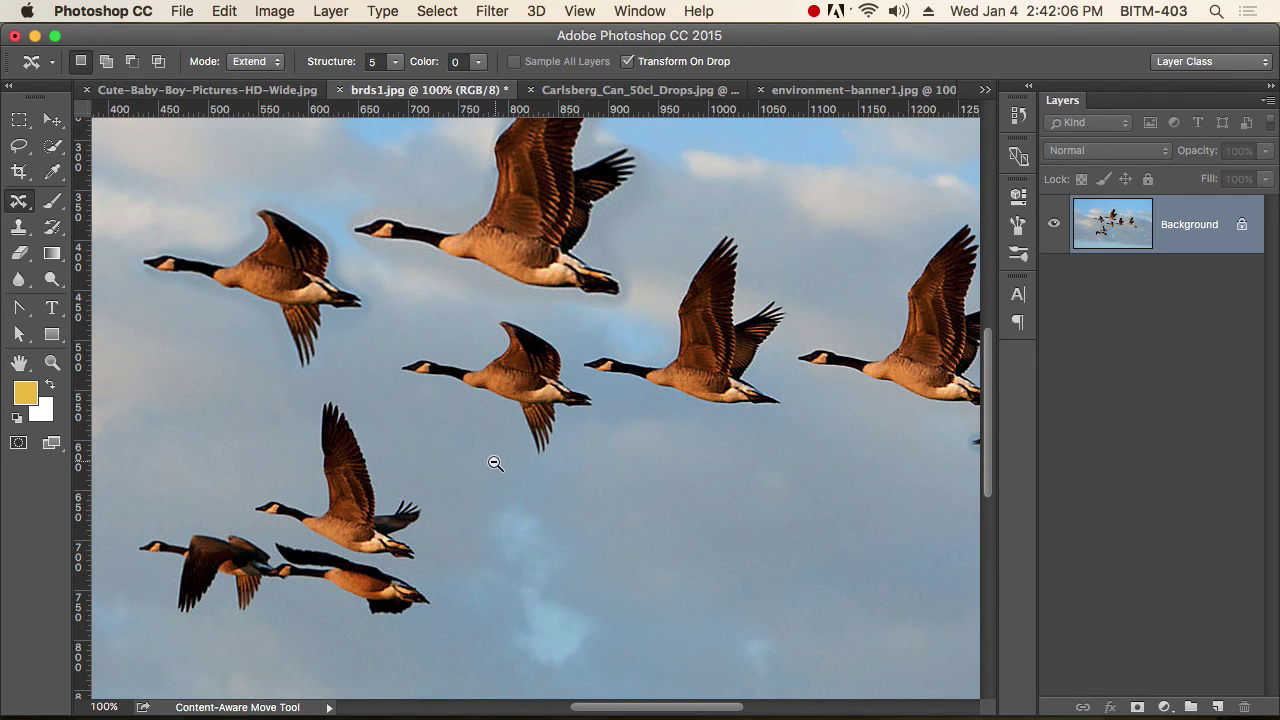
- Zoom out and switch the Content-Aware Move mode from Extend to Move
key("ctrl+minus")
key("ctrl+minus")
key("ctrl+minus")
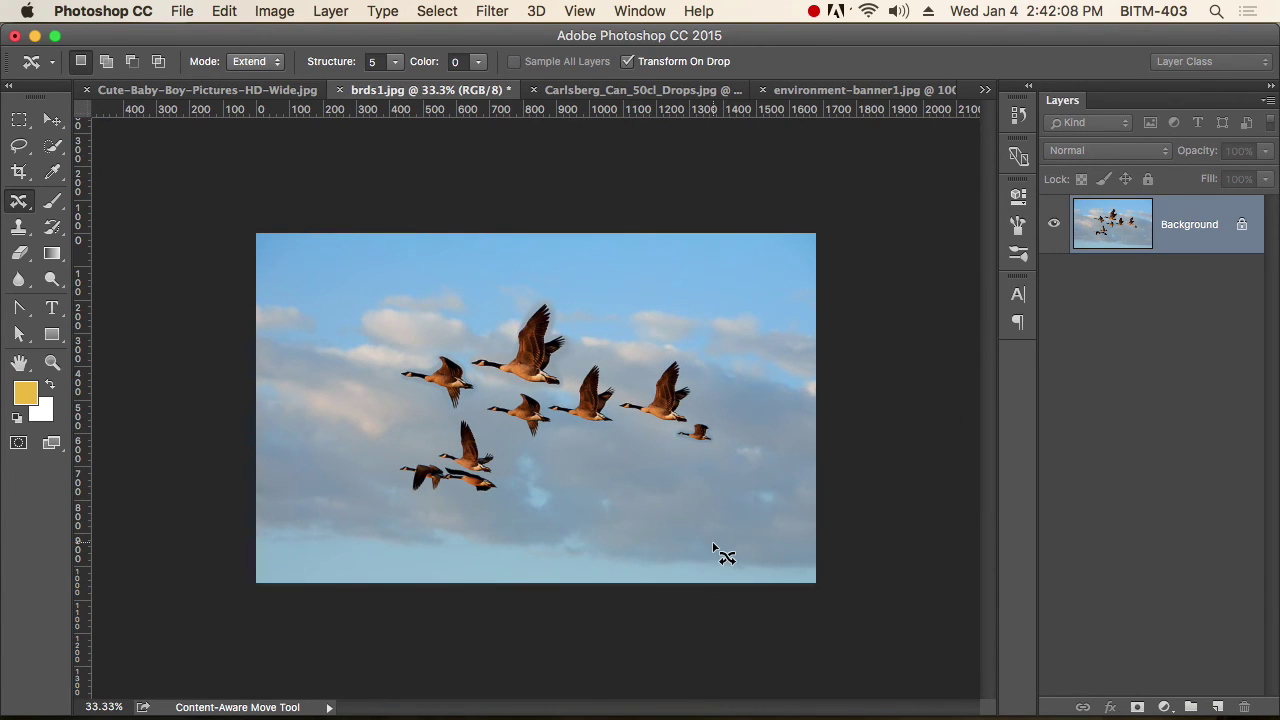
left_click(268, 62)
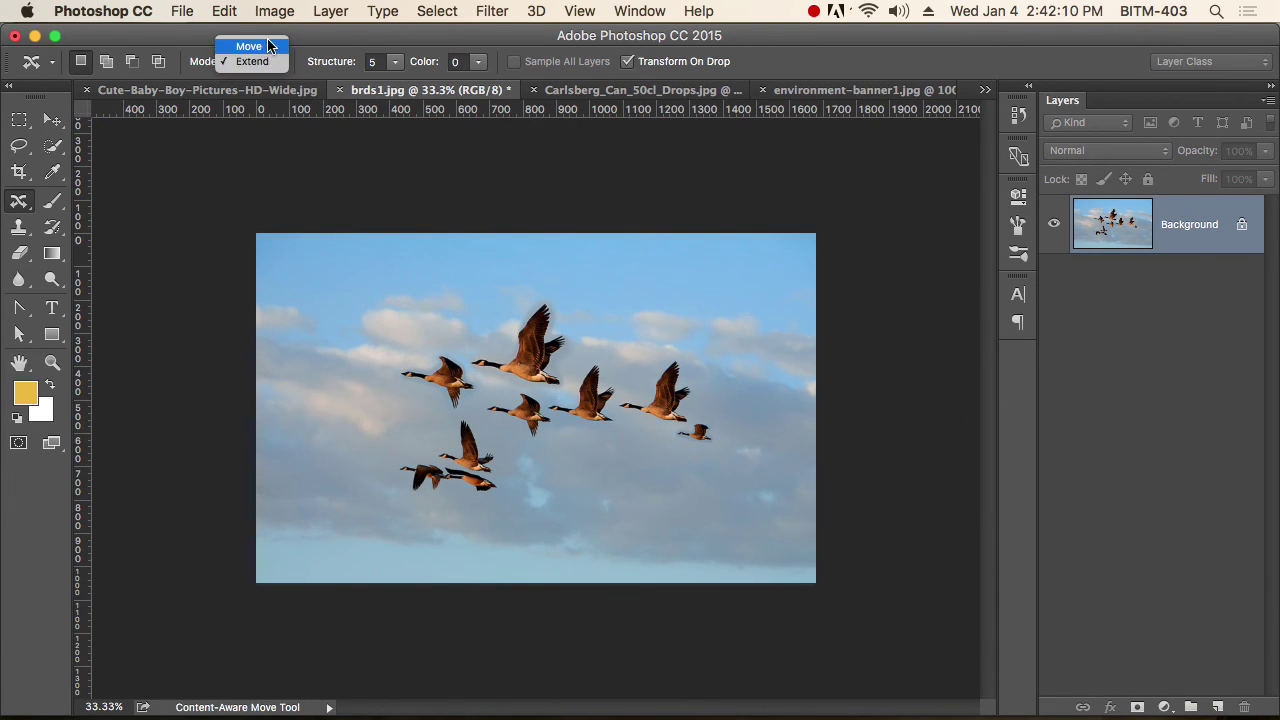
left_click(268, 46)
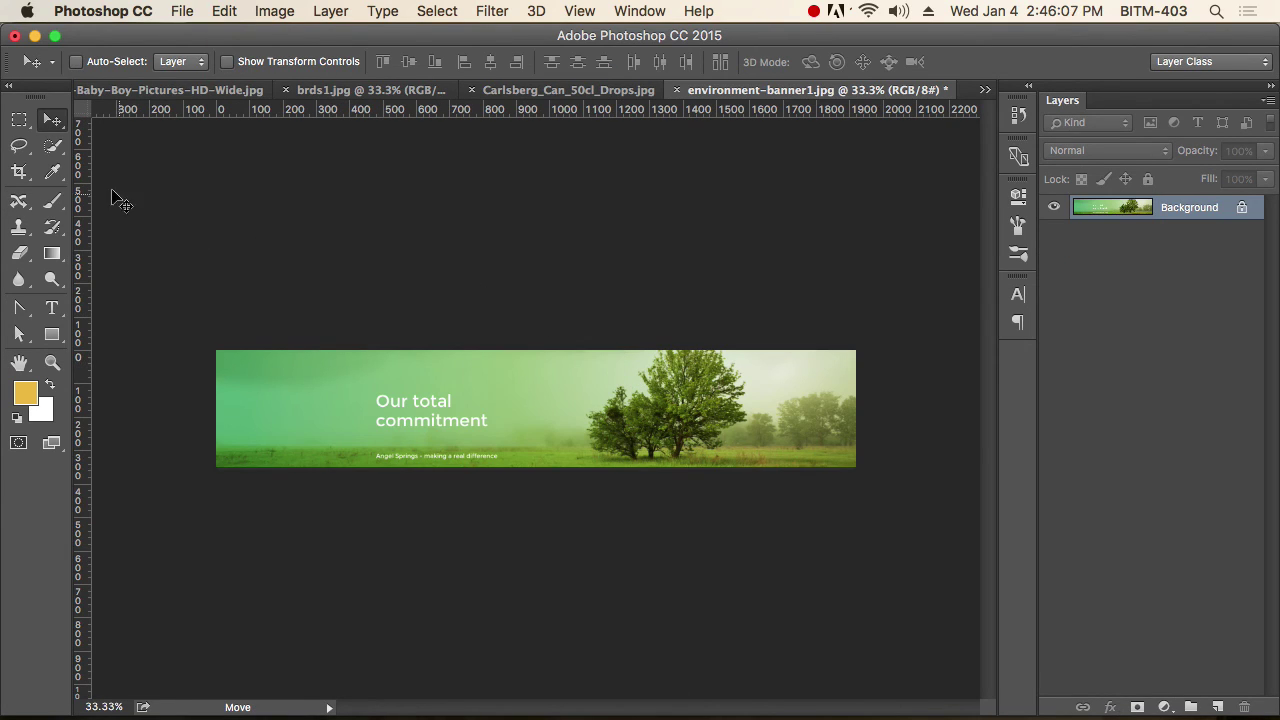
- Crop Carlsberg_Can_50cl_Drops.jpg to a tall frame around the can, trimming the dark background
left_click(563, 89)
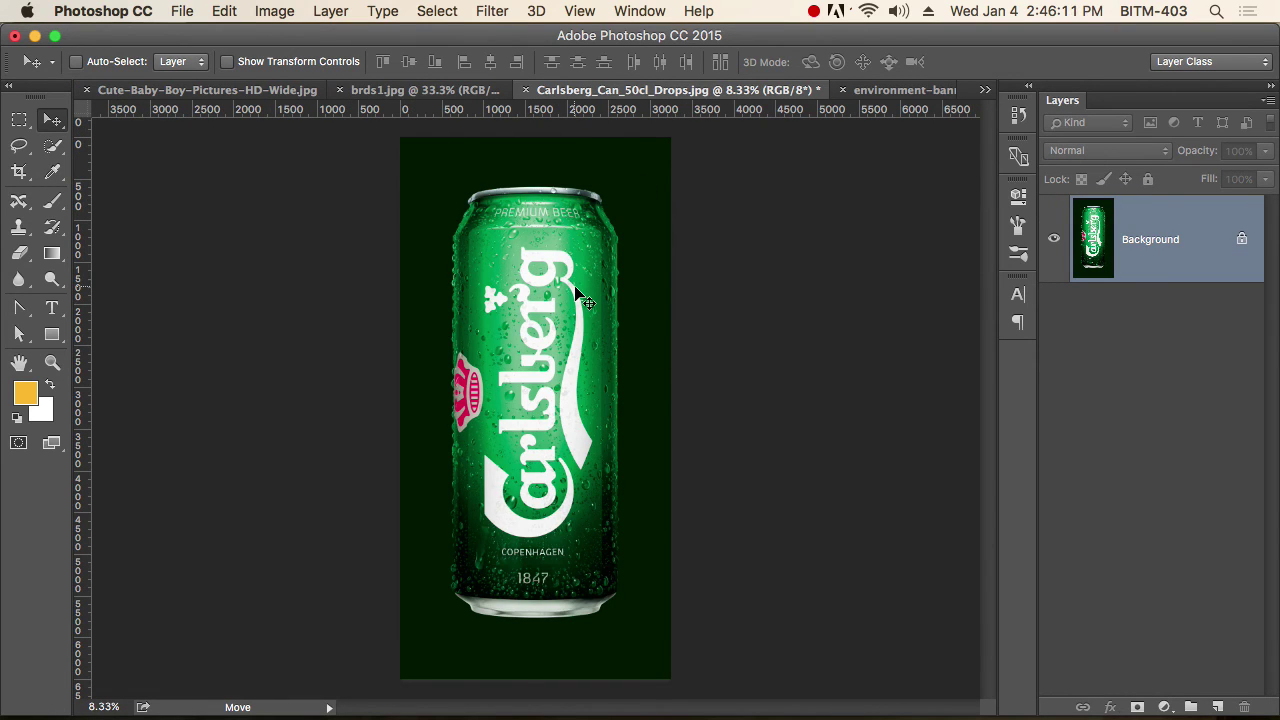
left_click(21, 173)
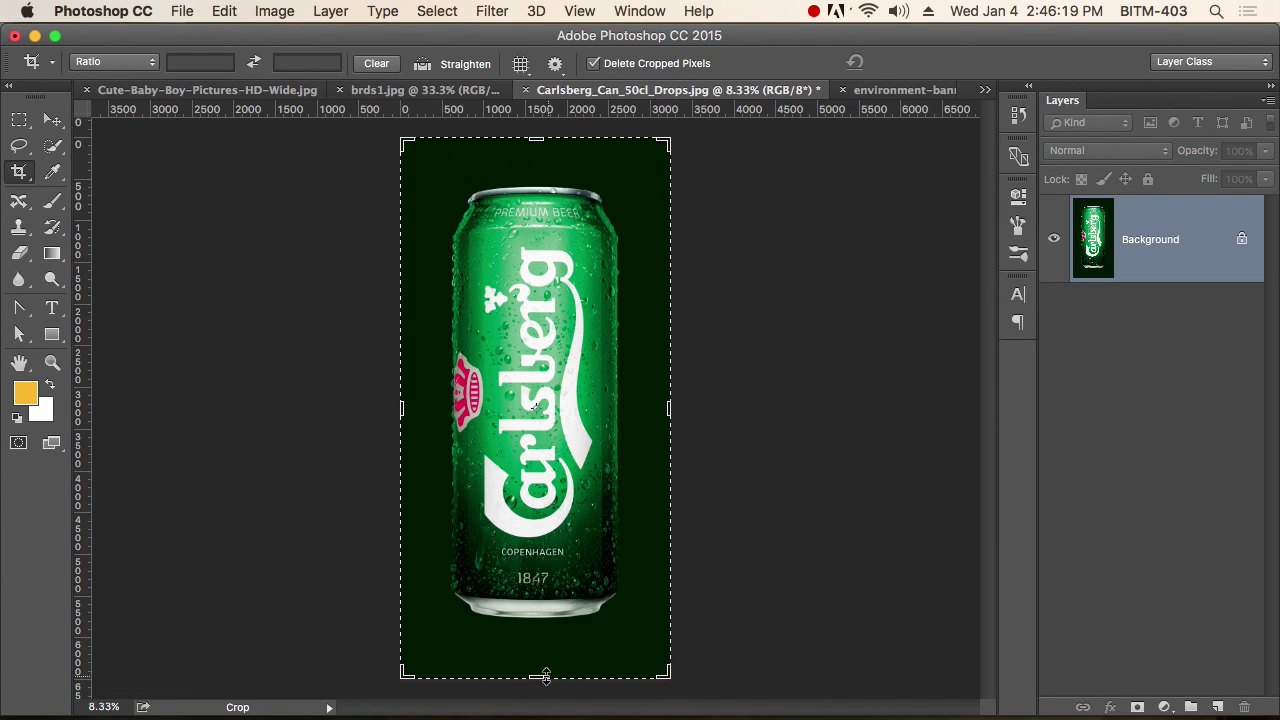
left_click_drag(397, 677, 409, 663)
left_click_drag(660, 167, 643, 185)
left_click_drag(536, 641, 537, 626)
left_click_drag(433, 622, 445, 622)
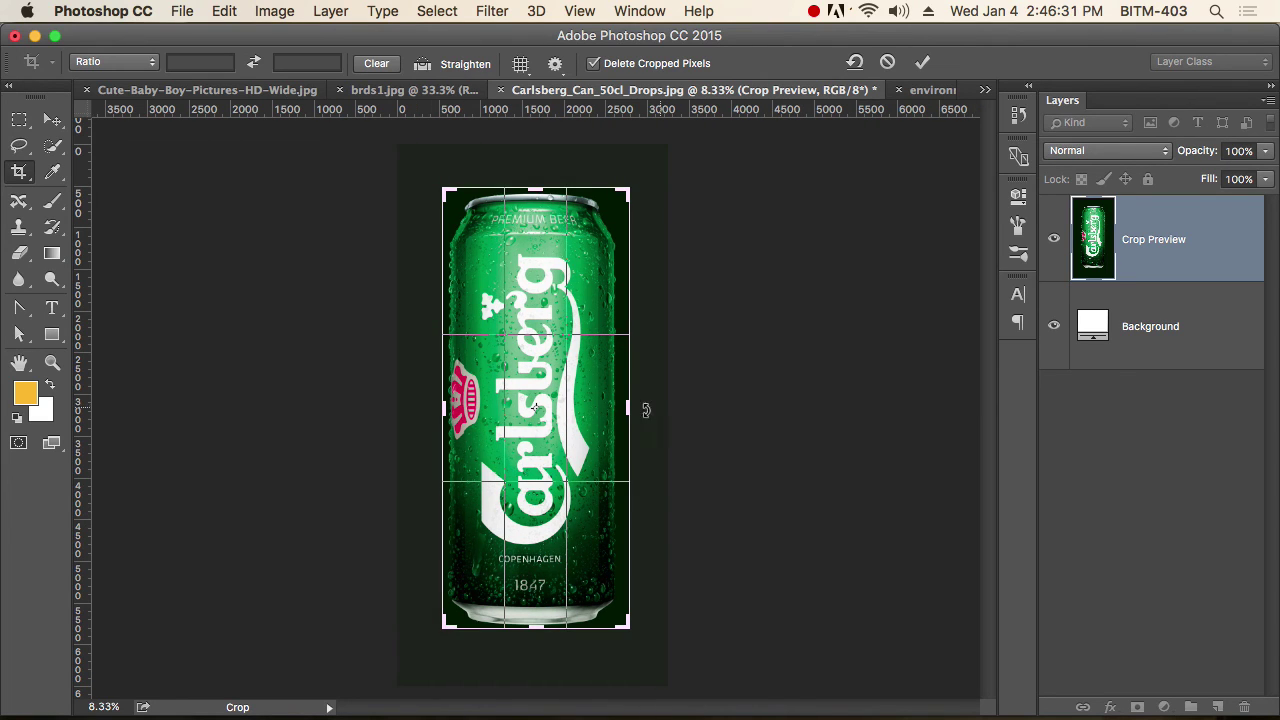
left_click_drag(634, 410, 623, 410)
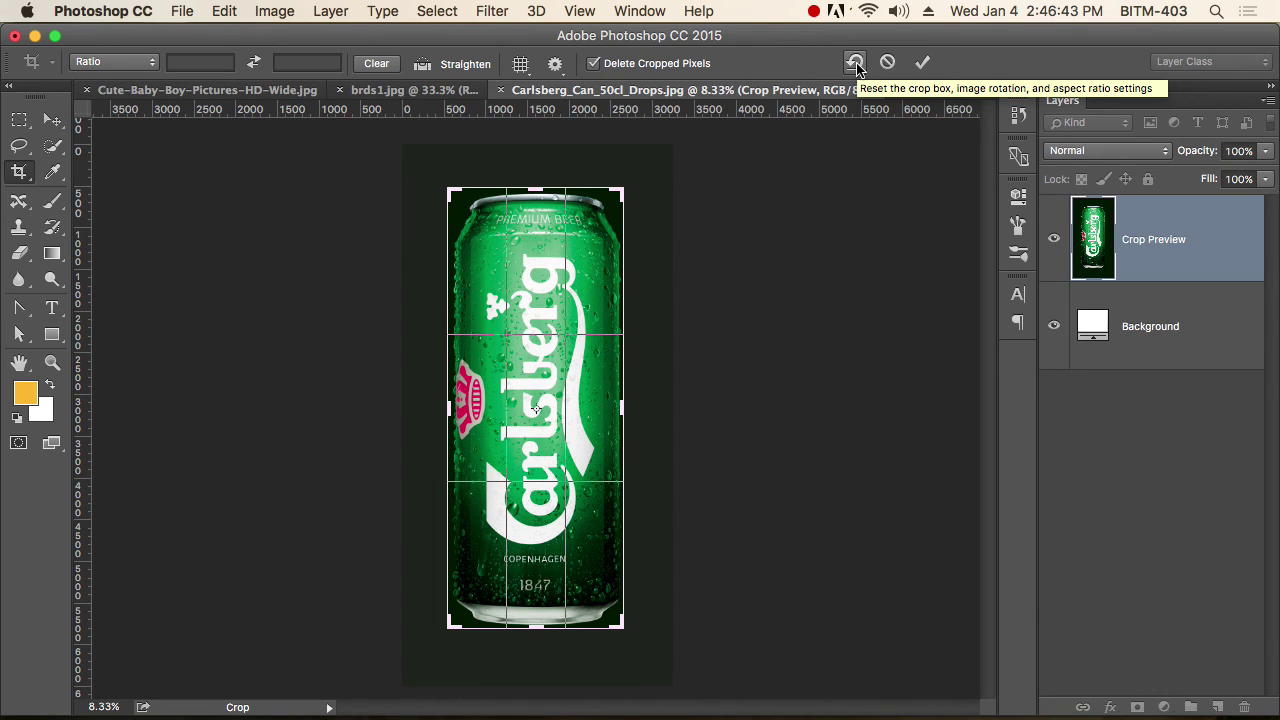
left_click(923, 63)
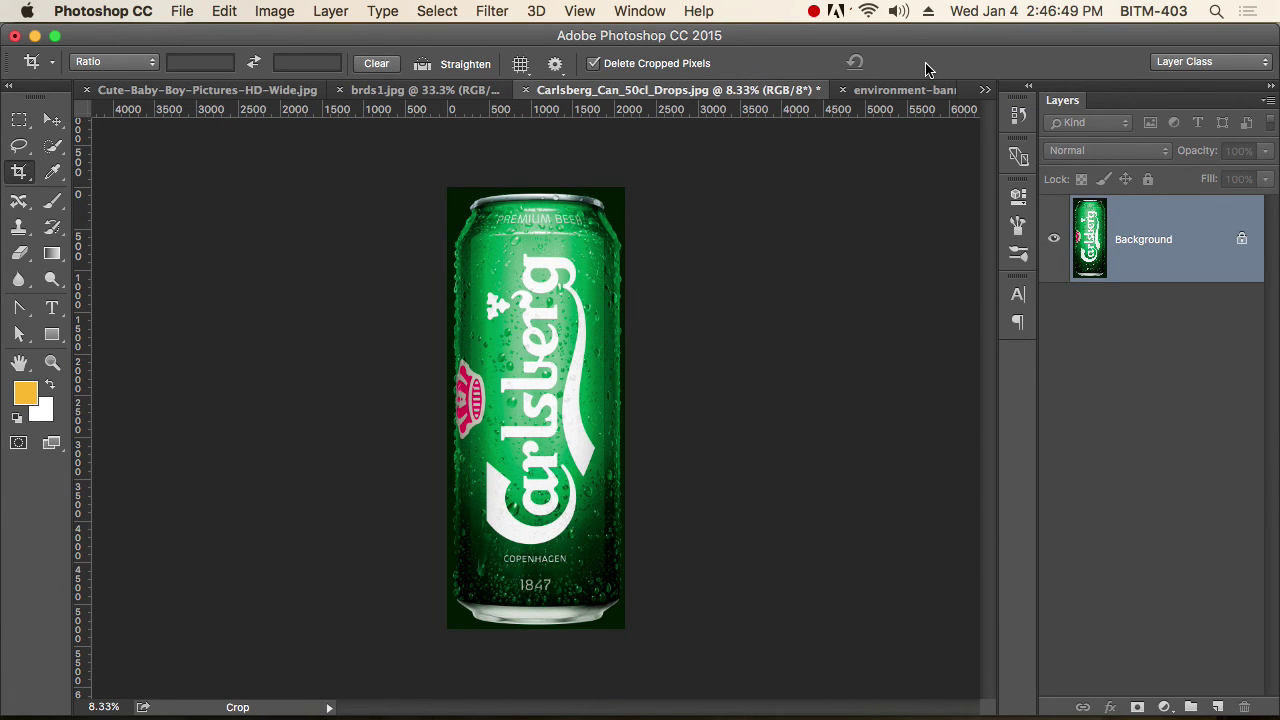
left_click_drag(483, 177, 487, 227)
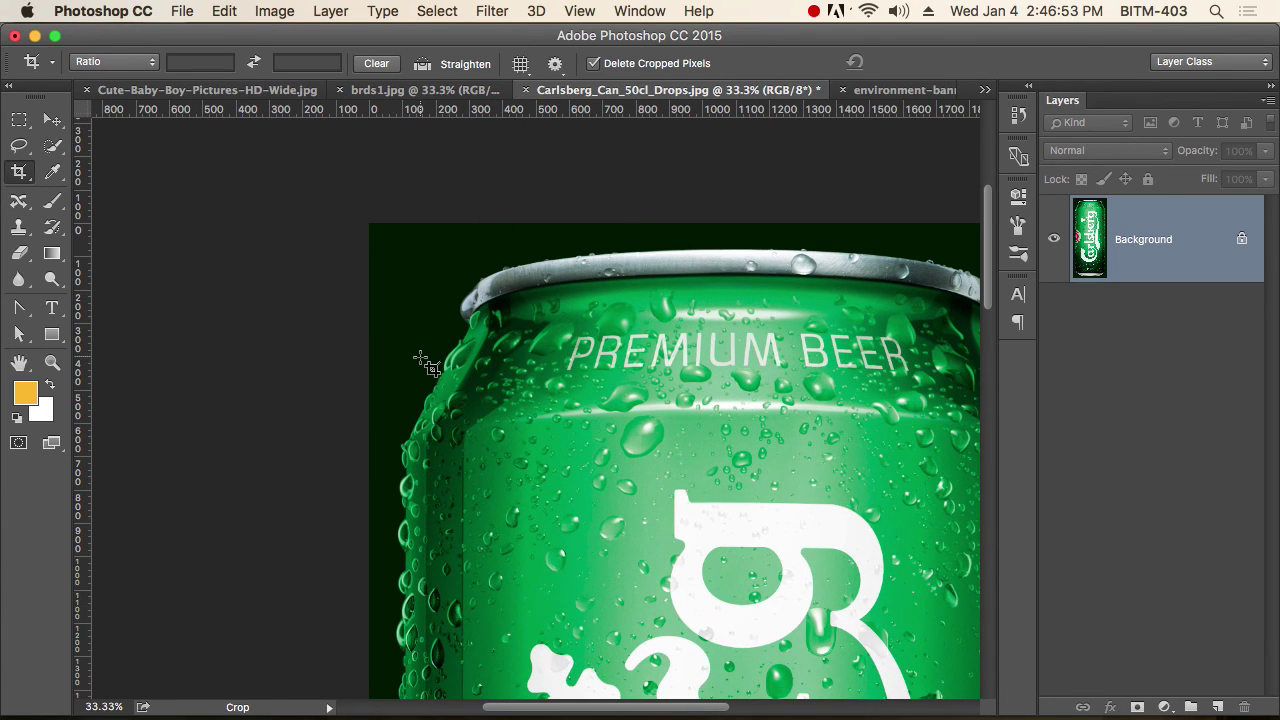
- On brds1.jpg at 25%, try a narrow right-hand crop, undo it, and pick the Rectangular Marquee
left_click(405, 89)
left_click(453, 297, "alt+super")
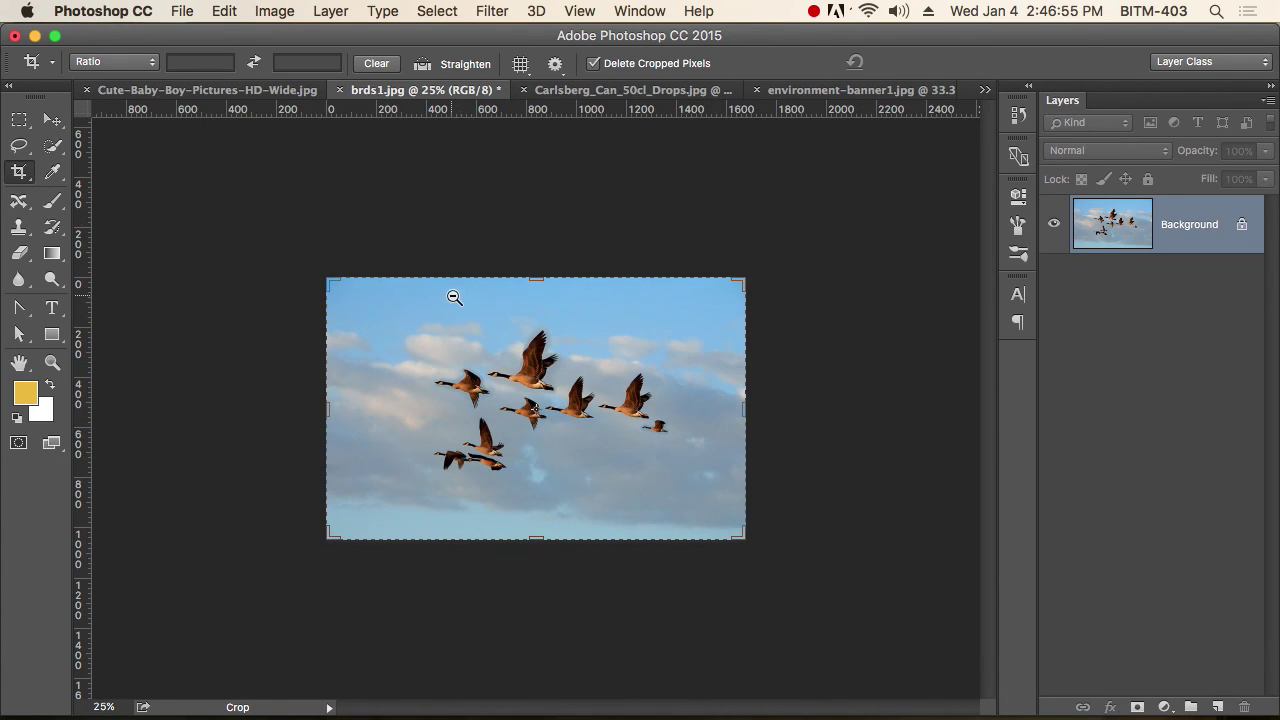
left_click_drag(330, 404, 463, 410)
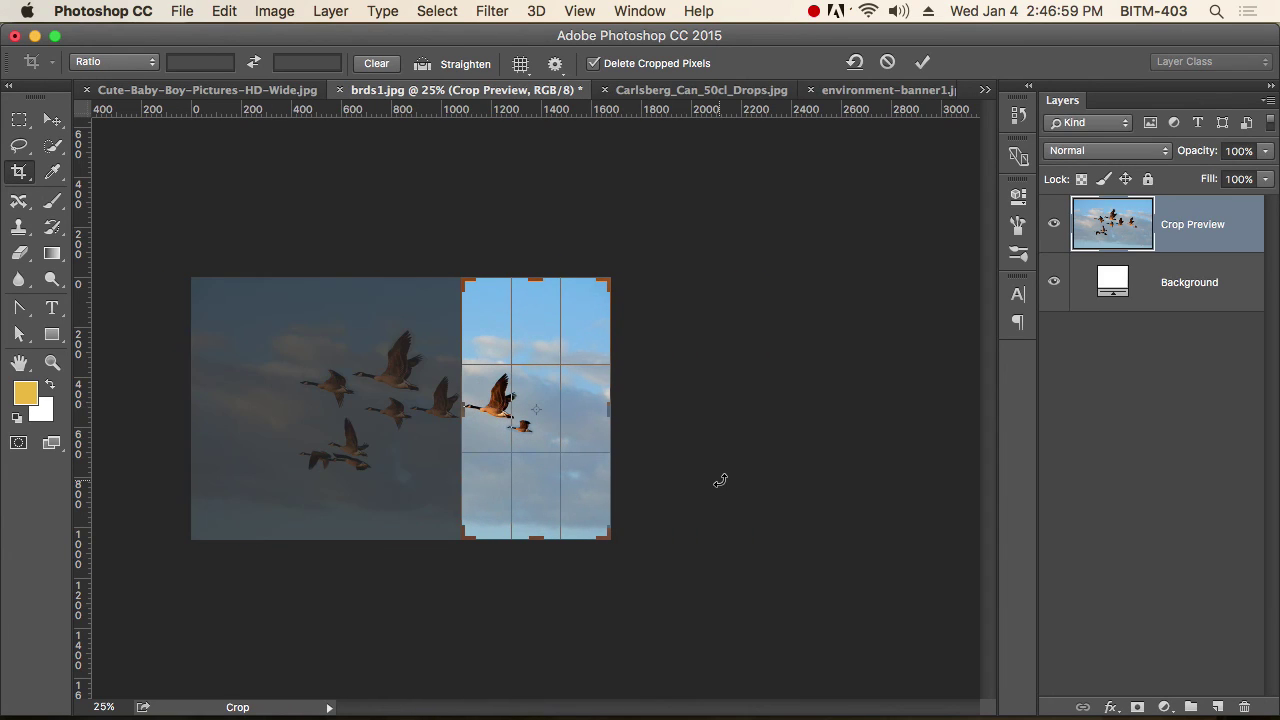
key("Return")
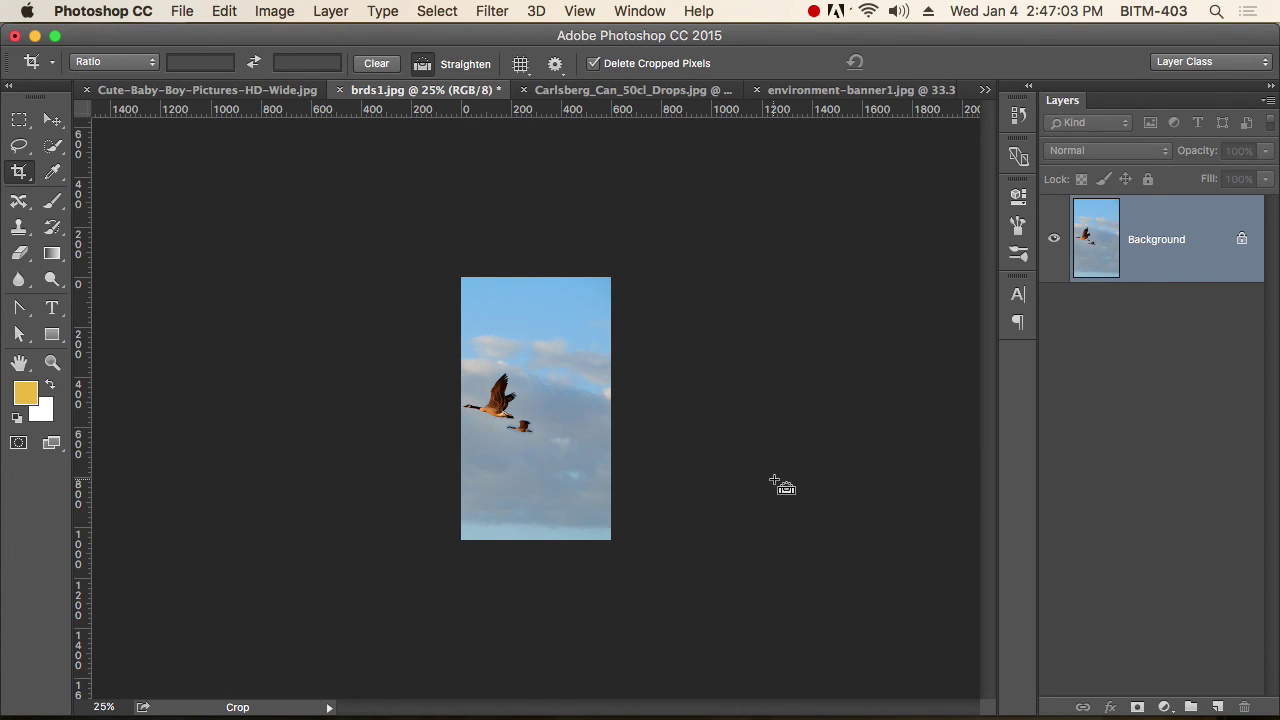
key("super+z")
left_click(18, 121)
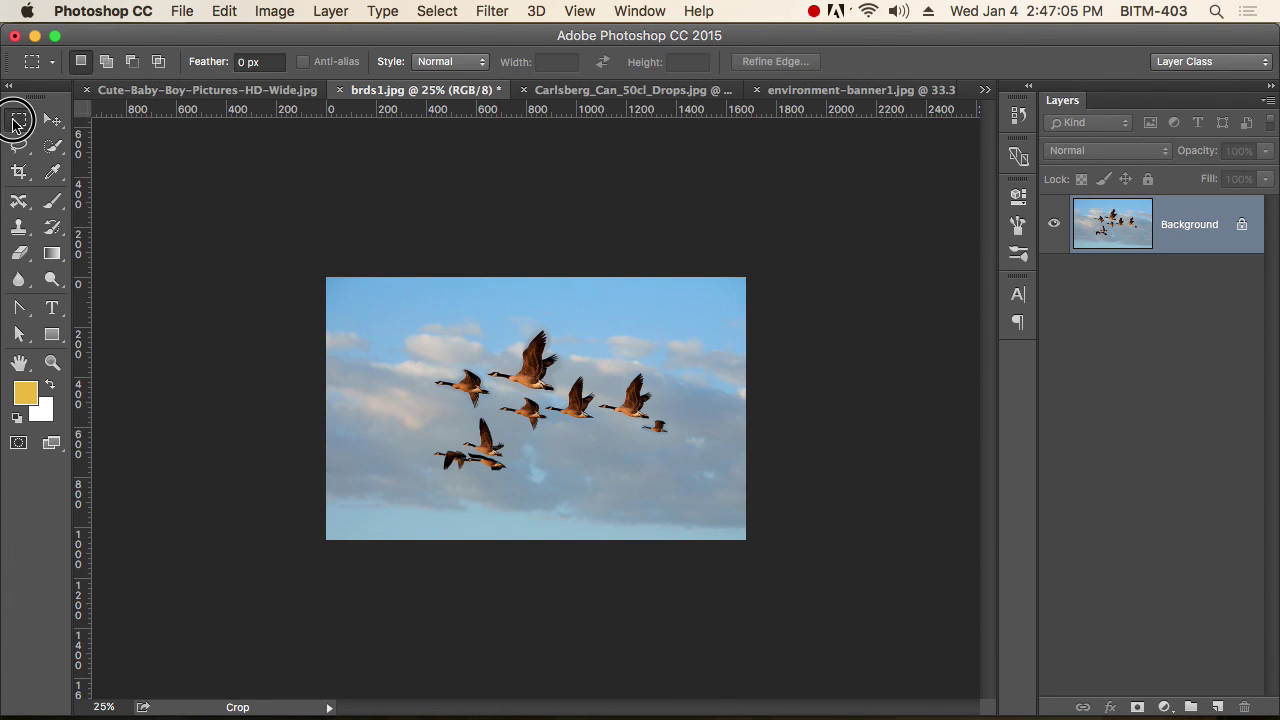
- Marquee-select the baby on the left half of the photo and crop the image to that selection
left_click(163, 90)
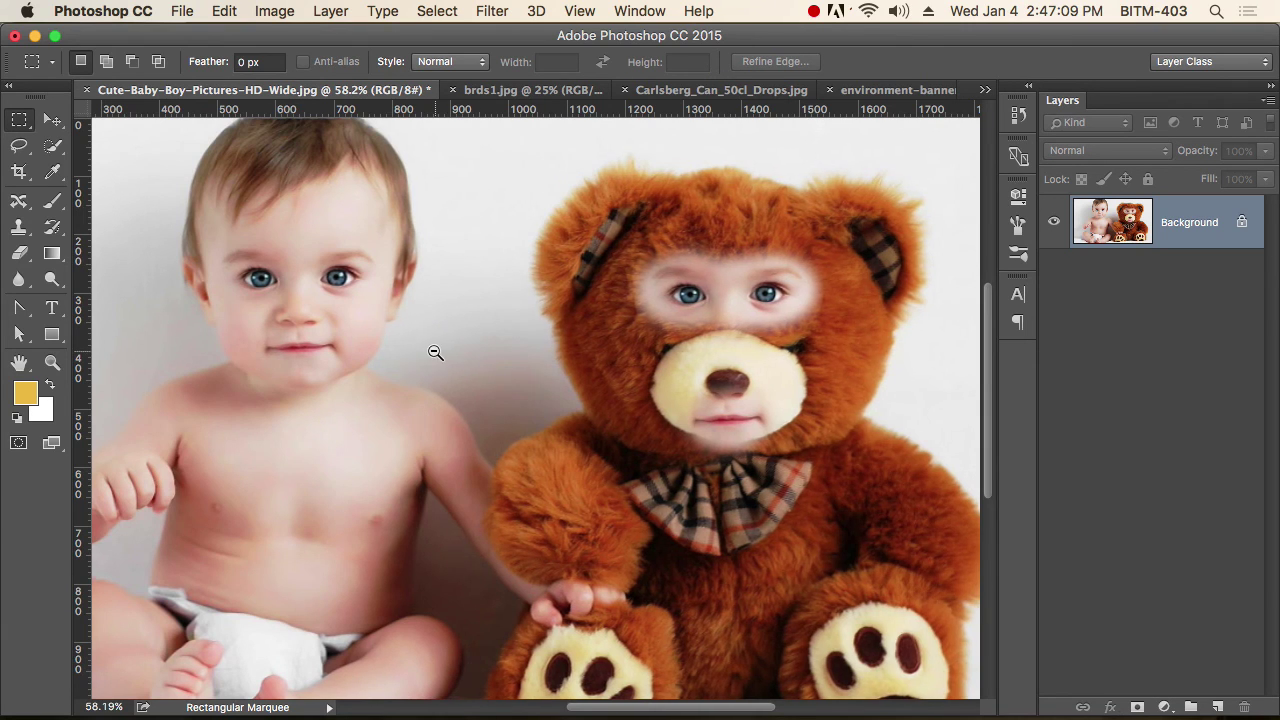
key("super+minus")
key("super+minus")
key("super+minus")
left_click_drag(296, 272, 534, 620)
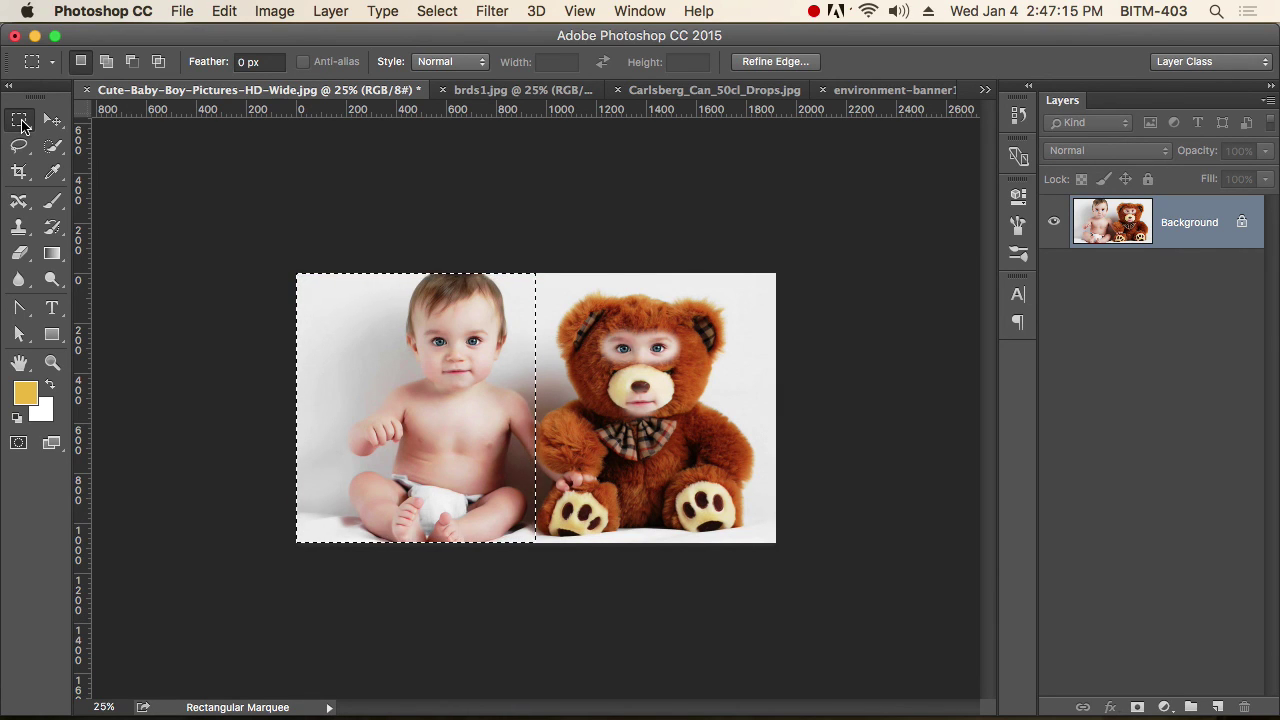
right_click(22, 122)
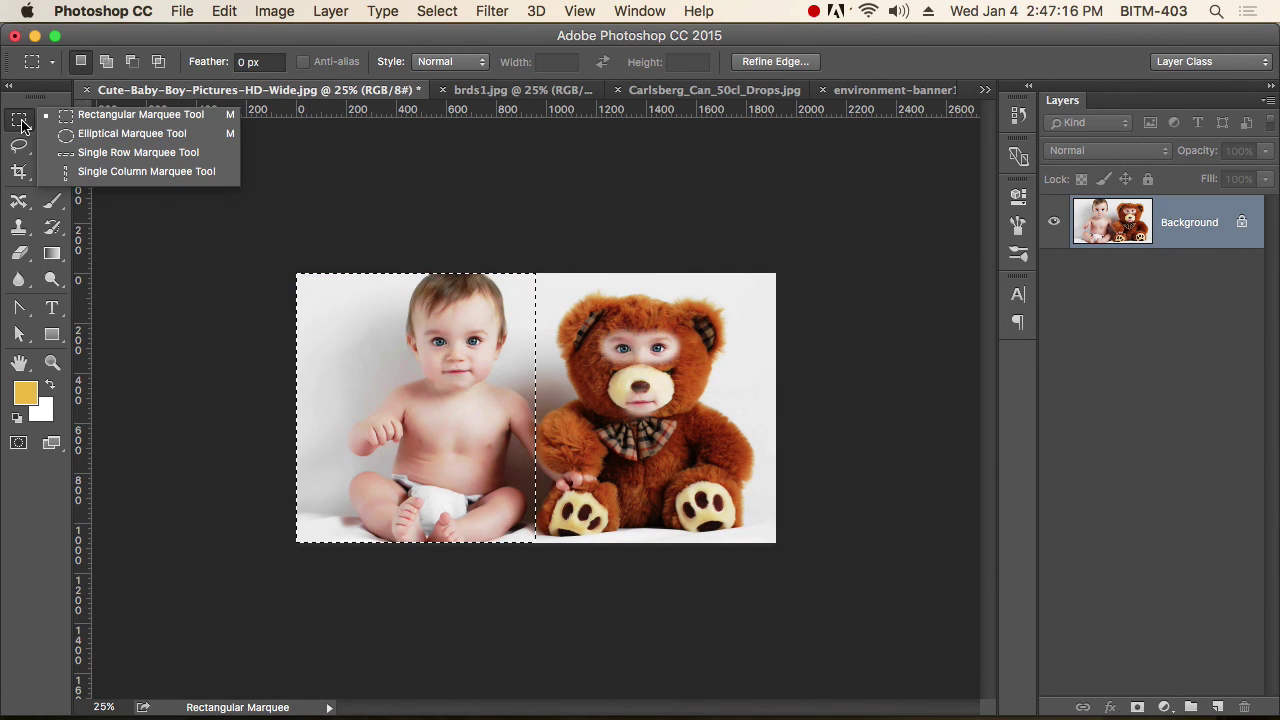
left_click(99, 122)
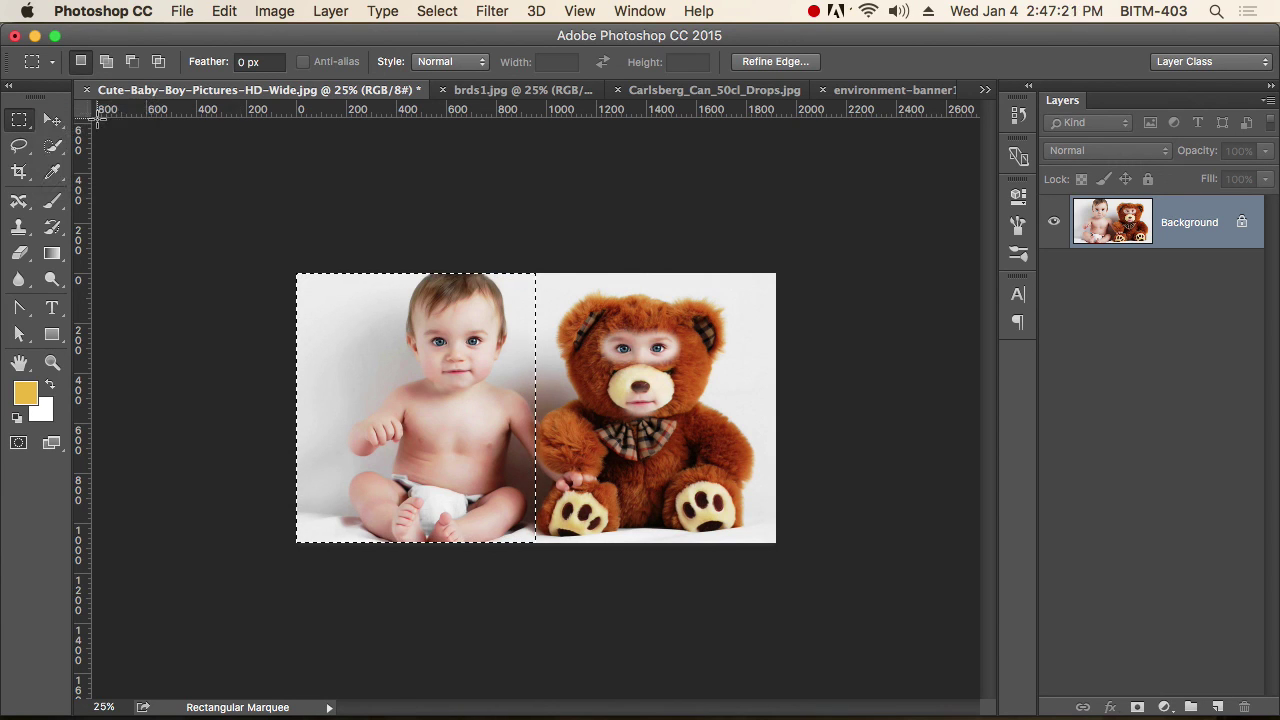
left_click(276, 11)
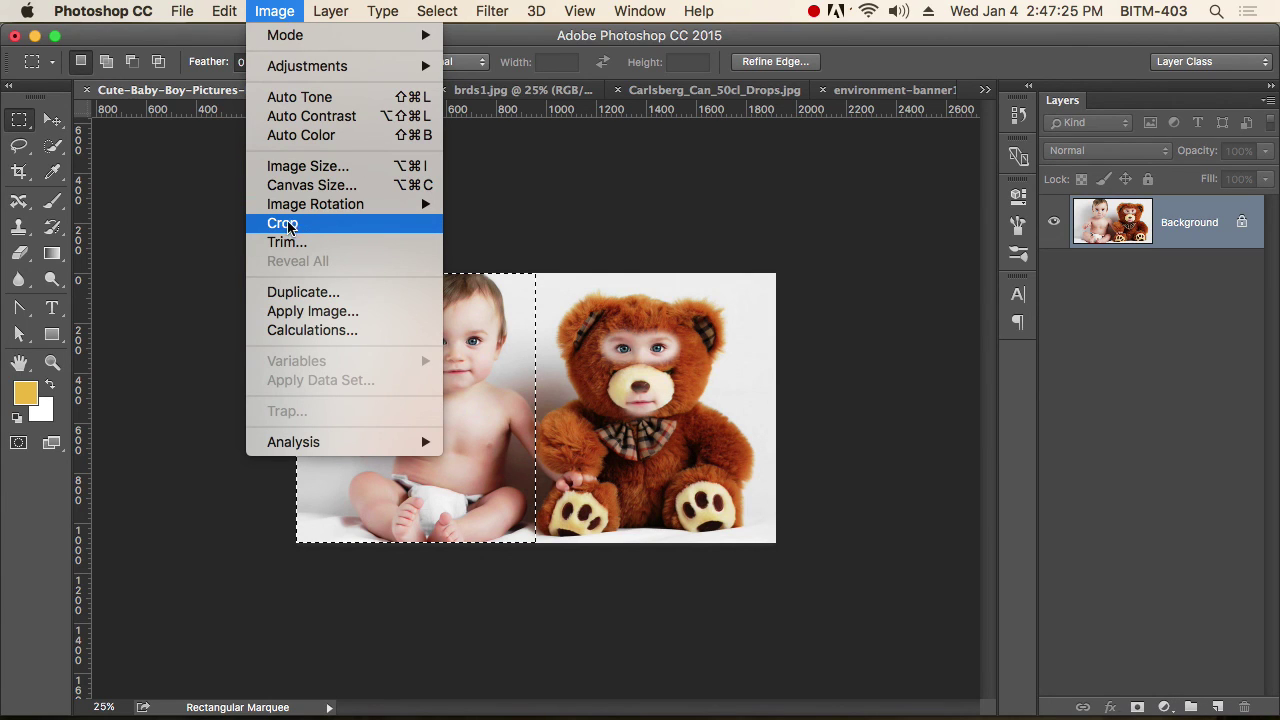
left_click(317, 229)
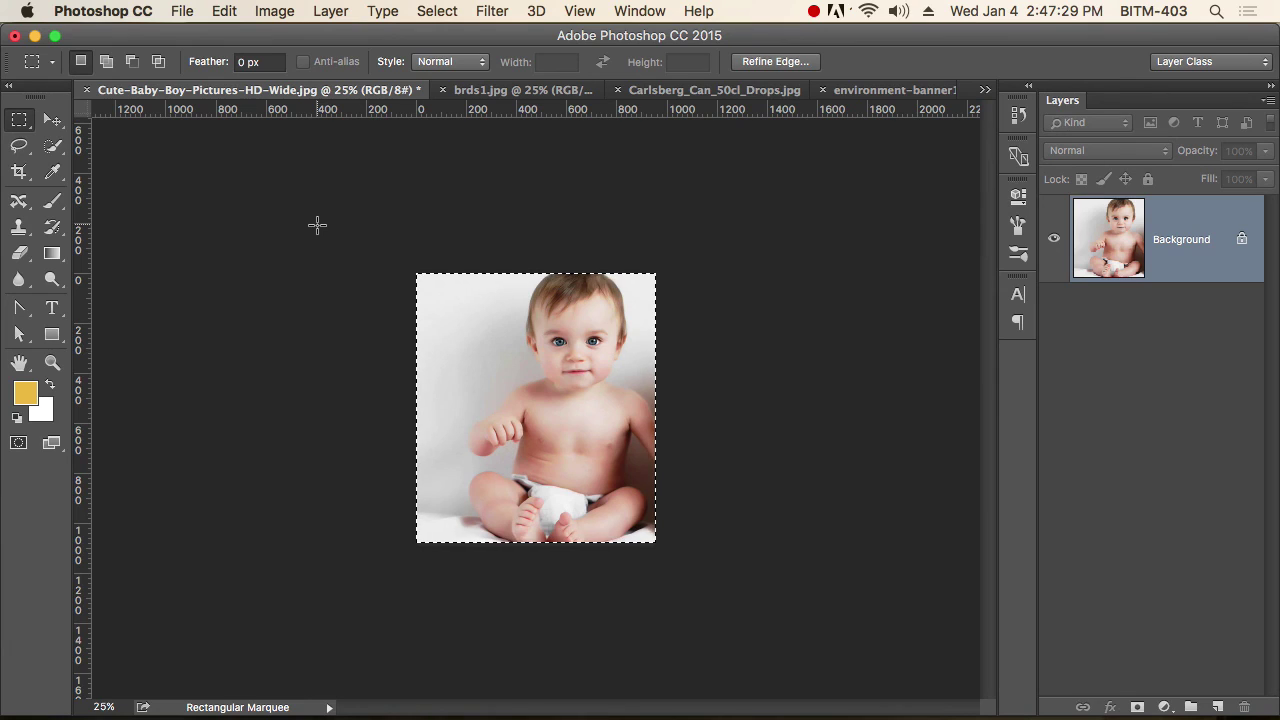